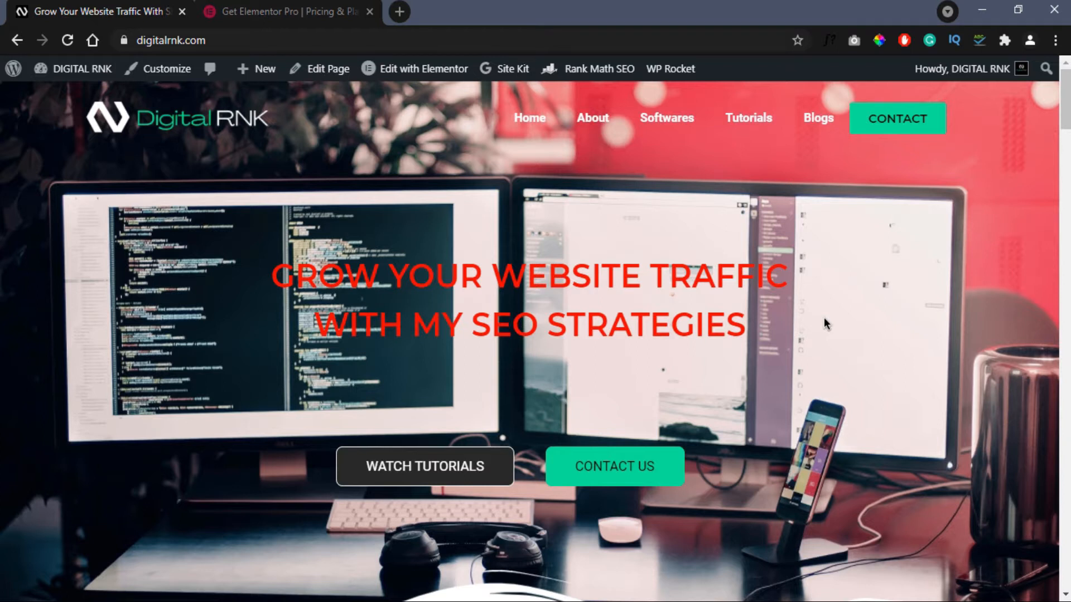
- Examine the homepage down to its footer and compare the plans on the Elementor Pro pricing page
{"action": "scroll", "coordinate": [824, 318], "scroll_direction": "down", "scroll_amount": 20}
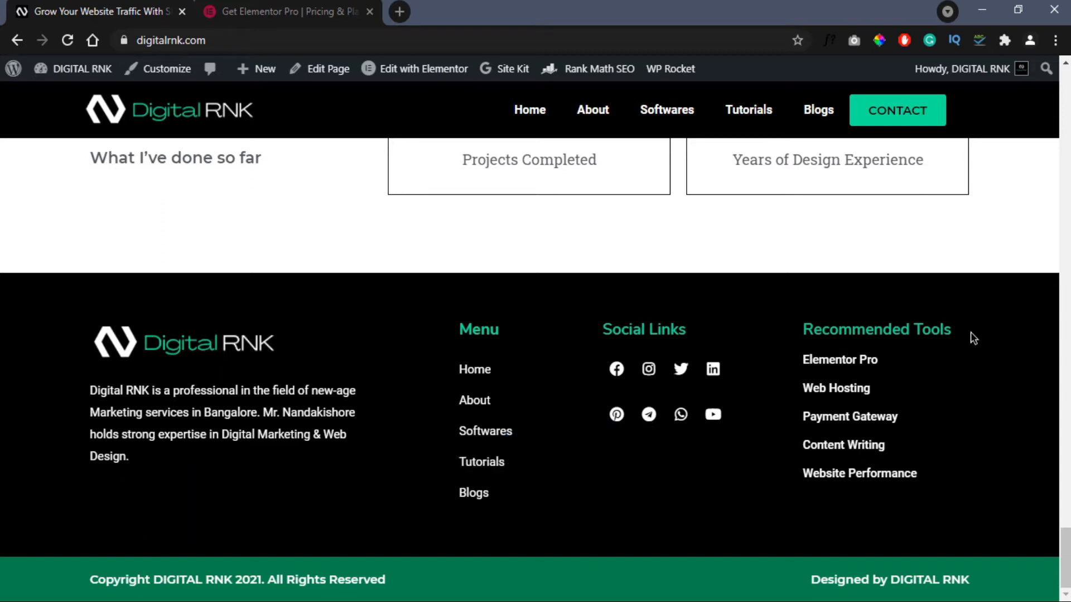
{"action": "left_click", "coordinate": [289, 5]}
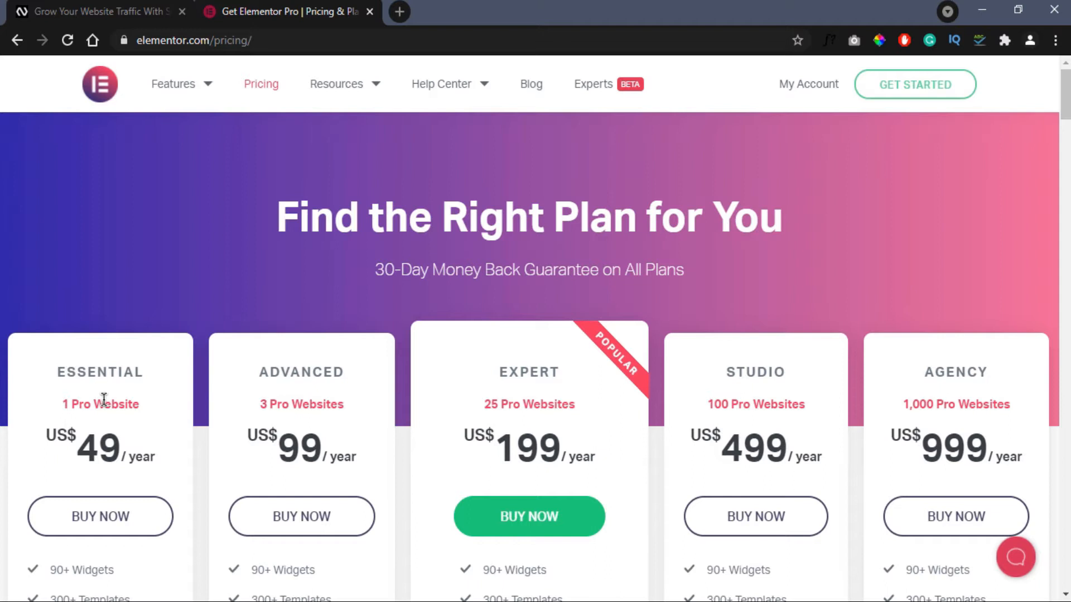
{"action": "scroll", "coordinate": [596, 413], "scroll_direction": "down", "scroll_amount": 8}
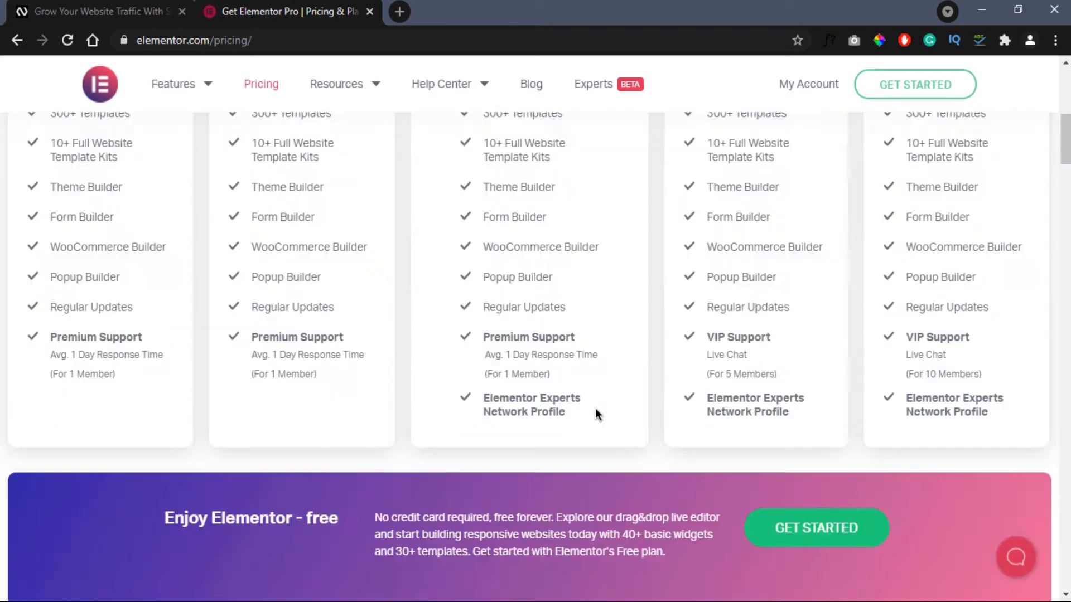
{"action": "left_click", "coordinate": [84, 11]}
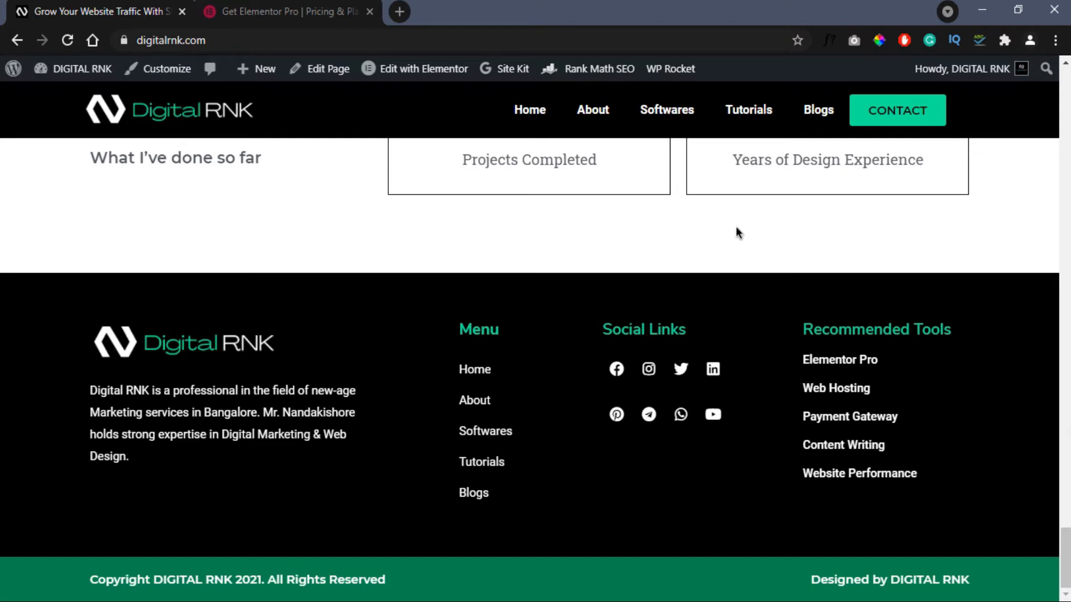
- Open the site's Softwares page and look through it down to the footer
{"action": "left_click", "coordinate": [682, 109]}
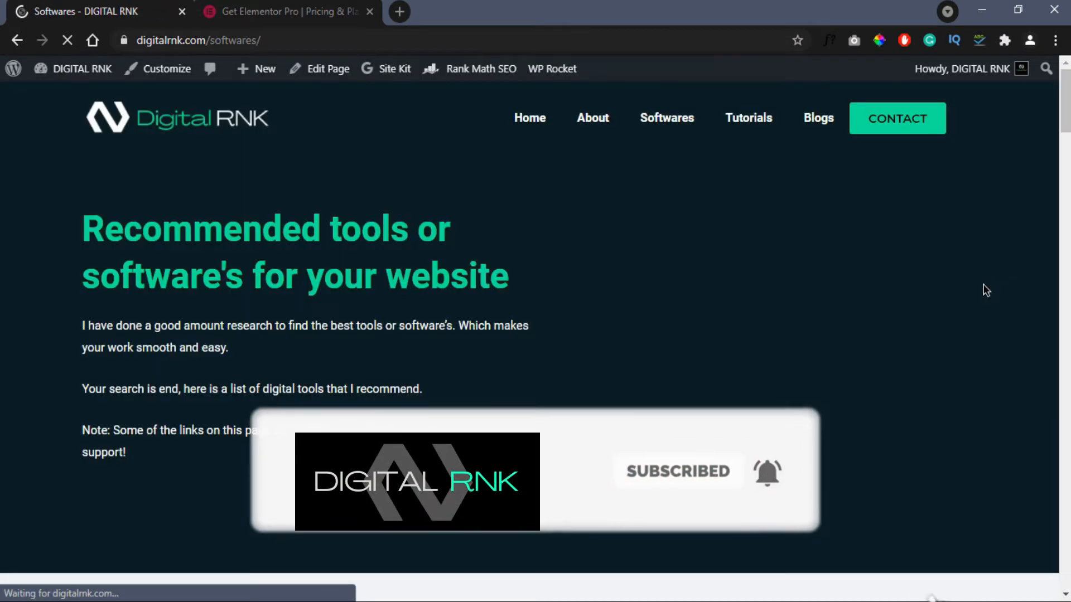
{"action": "scroll", "coordinate": [915, 345], "scroll_direction": "down", "scroll_amount": 15}
{"action": "scroll", "coordinate": [912, 351], "scroll_direction": "down", "scroll_amount": 10}
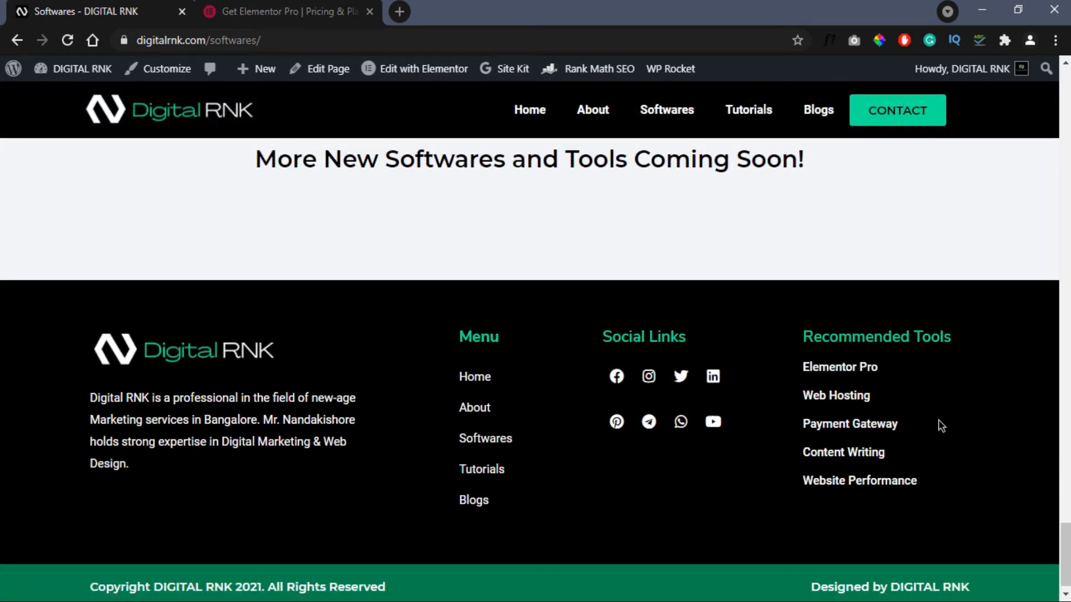
- Open the WordPress dashboard in a separate browser tab and go to the Theme Builder templates
{"action": "mouse_move", "coordinate": [82, 68]}
{"action": "right_click", "coordinate": [80, 95]}
{"action": "left_click", "coordinate": [145, 106]}
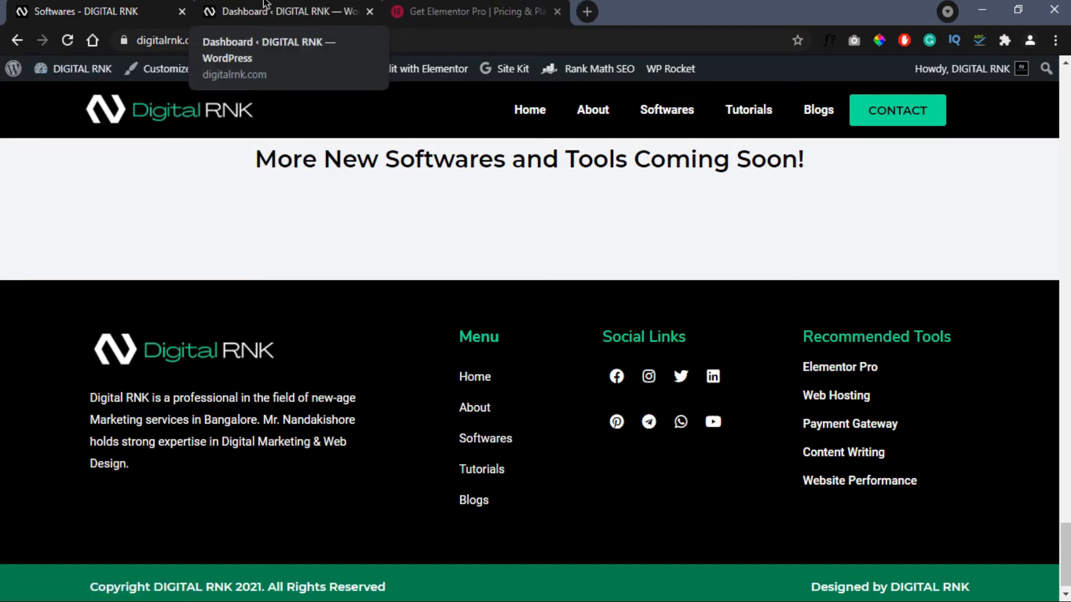
{"action": "left_click", "coordinate": [265, 6]}
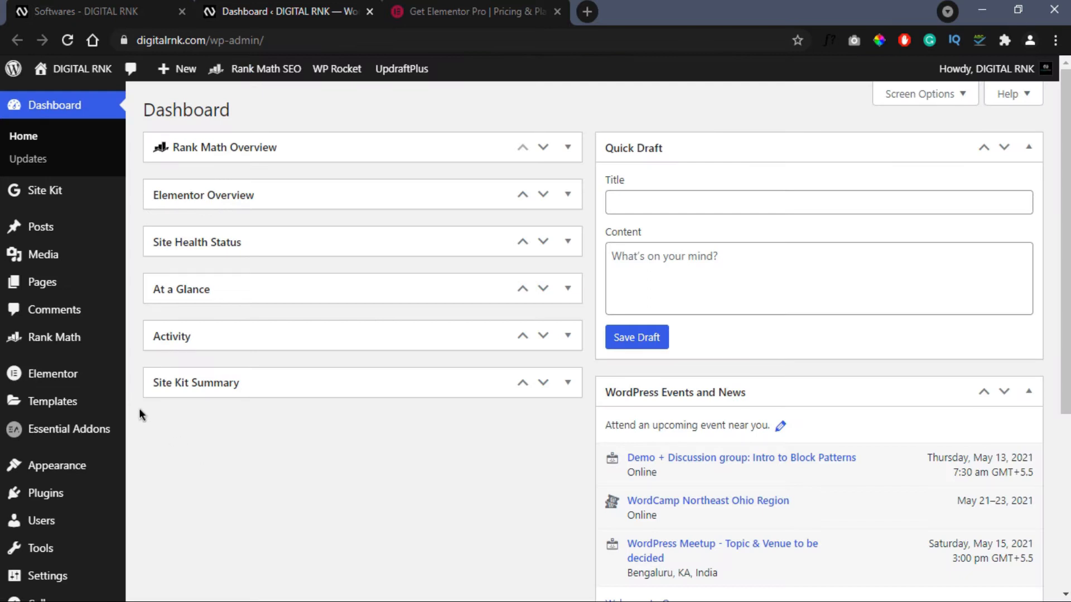
{"action": "mouse_move", "coordinate": [84, 405]}
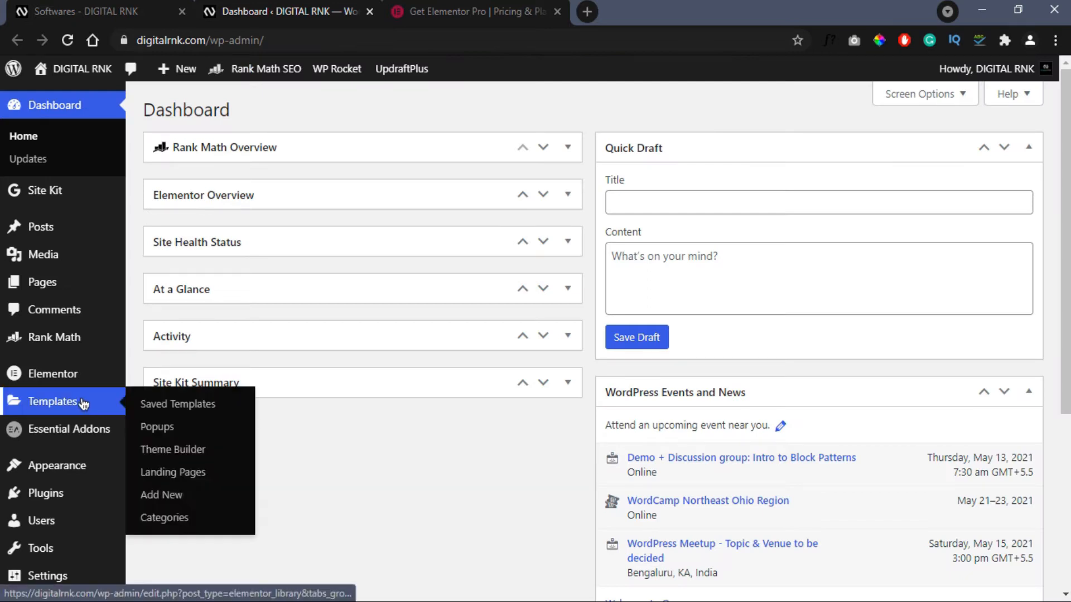
{"action": "left_click", "coordinate": [156, 451]}
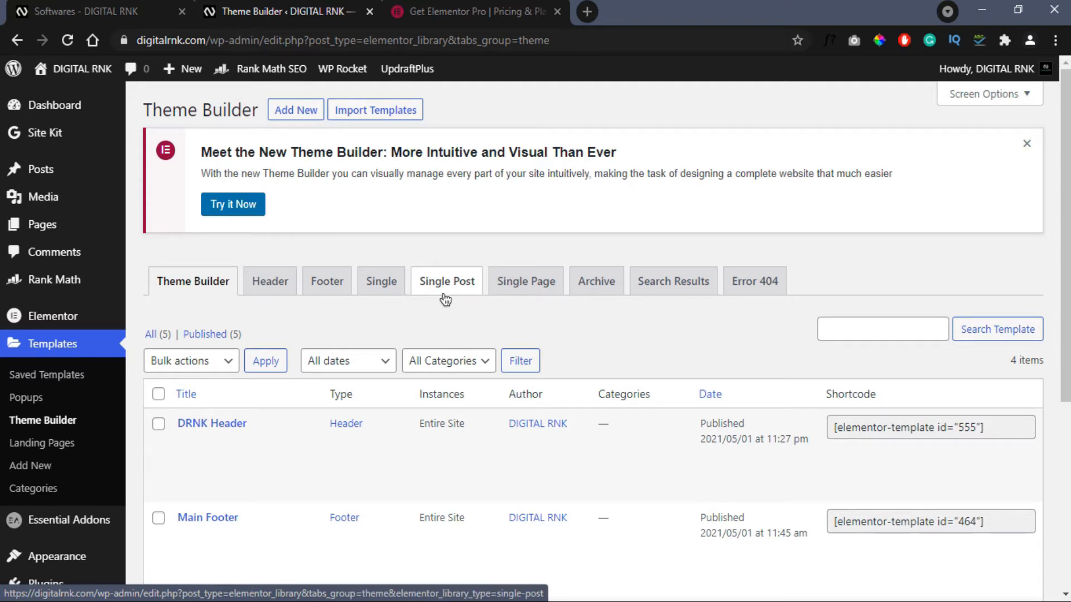
- Filter the Theme Builder templates to footers and open Main Footer for Elementor editing in a new browser tab
{"action": "left_click", "coordinate": [338, 286]}
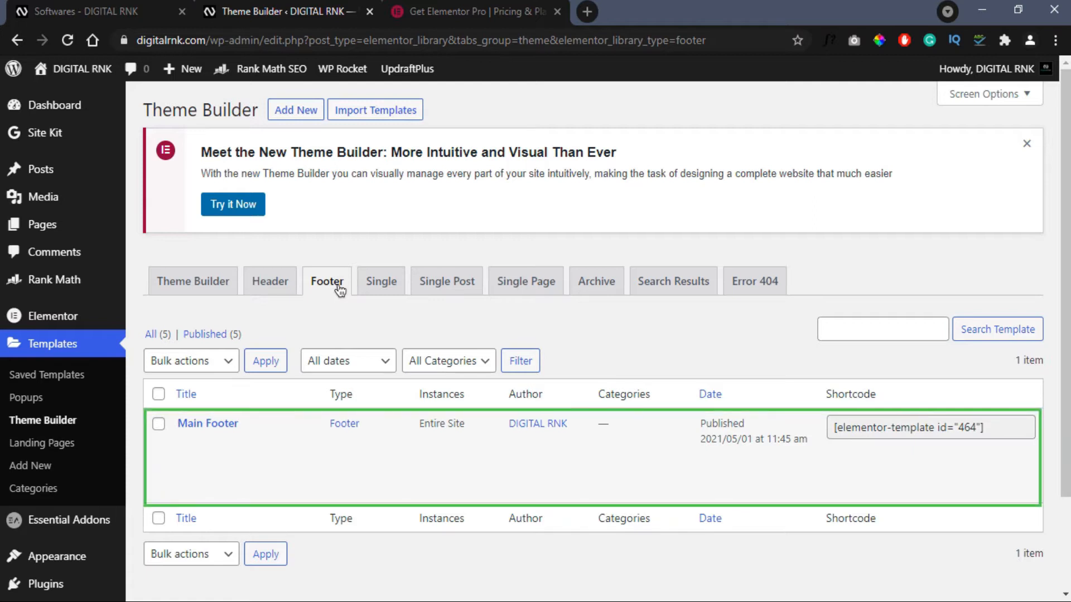
{"action": "right_click", "coordinate": [304, 473]}
{"action": "left_click", "coordinate": [345, 320]}
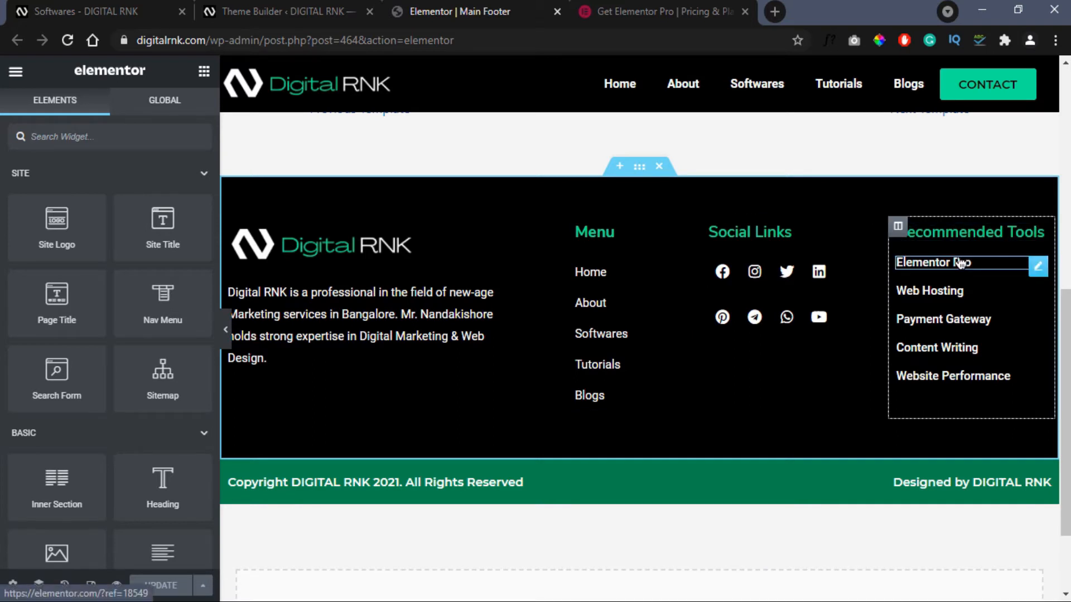
- Create a new template of type Footer named "Footer V2 Tutorial" in the Theme Builder
{"action": "left_click", "coordinate": [314, 4]}
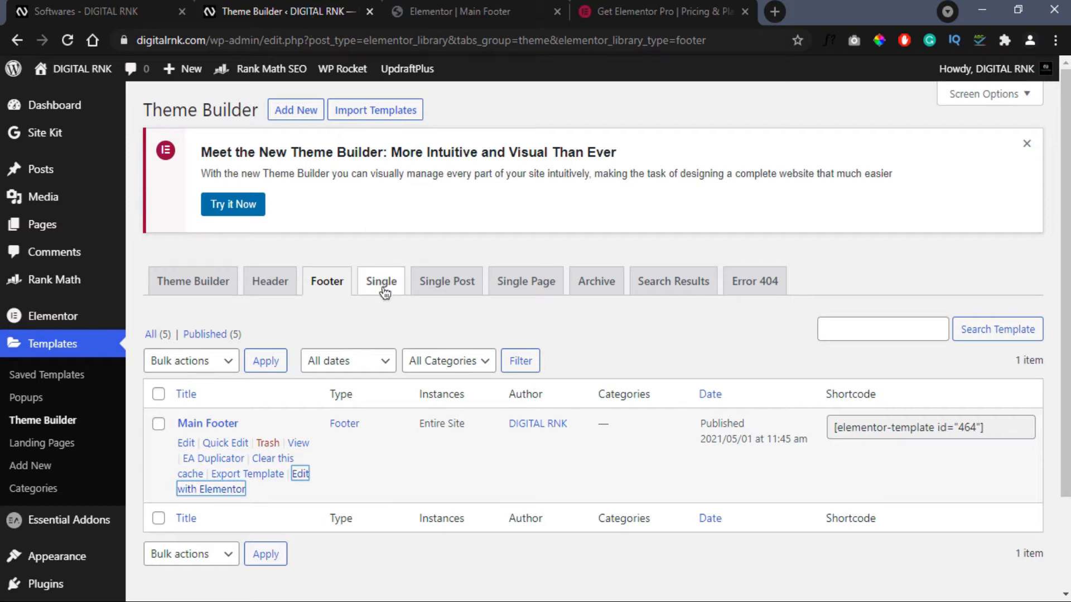
{"action": "left_click", "coordinate": [287, 115]}
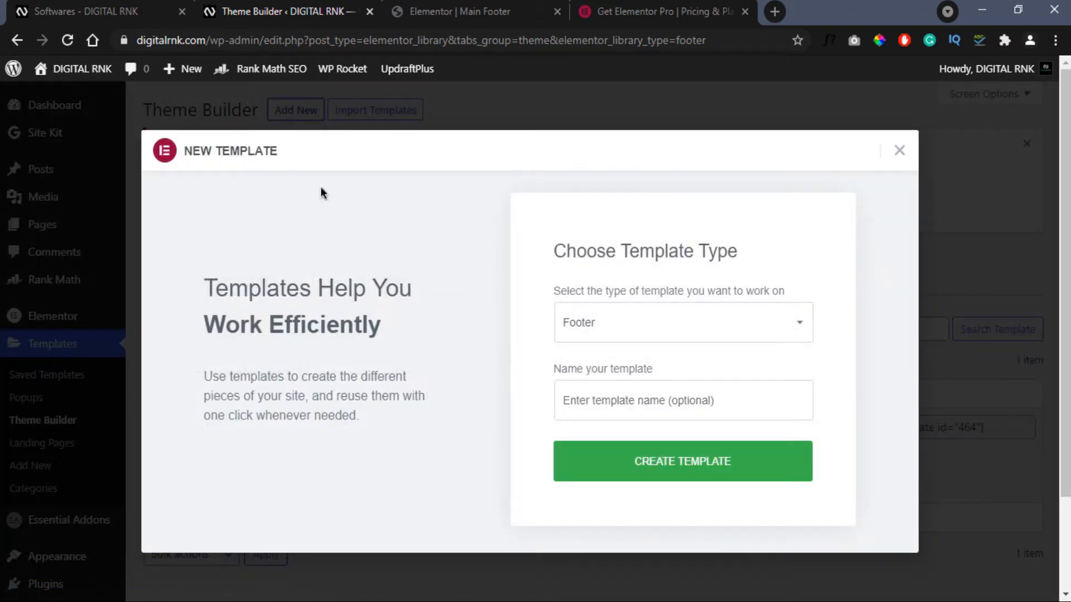
{"action": "left_click", "coordinate": [626, 338]}
{"action": "left_click", "coordinate": [676, 437]}
{"action": "left_click", "coordinate": [620, 400]}
{"action": "type", "text": "Footer V2 Tutorial"}
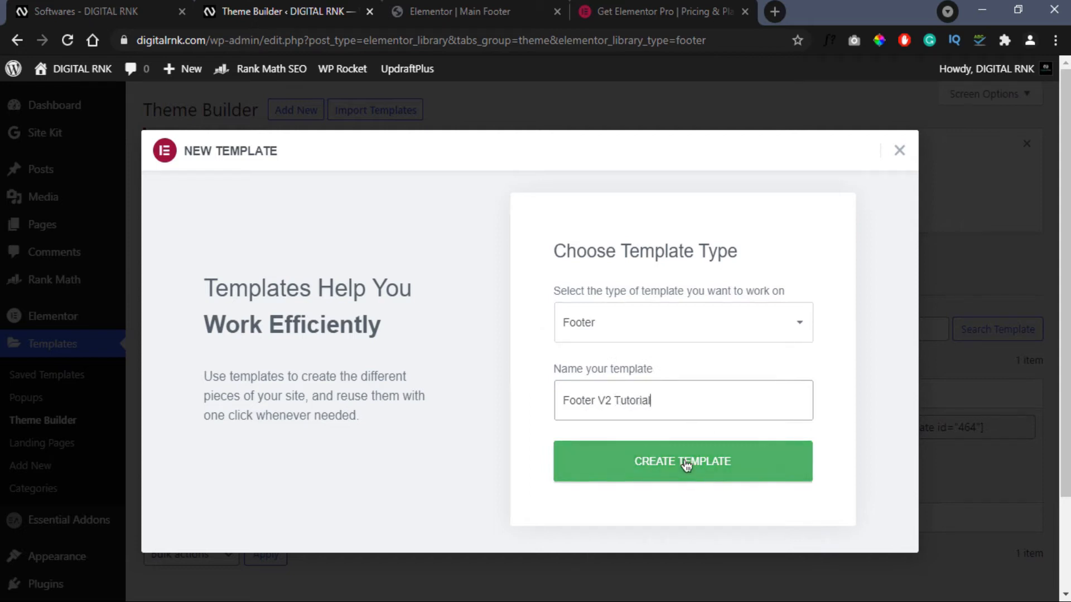
{"action": "left_click", "coordinate": [686, 463]}
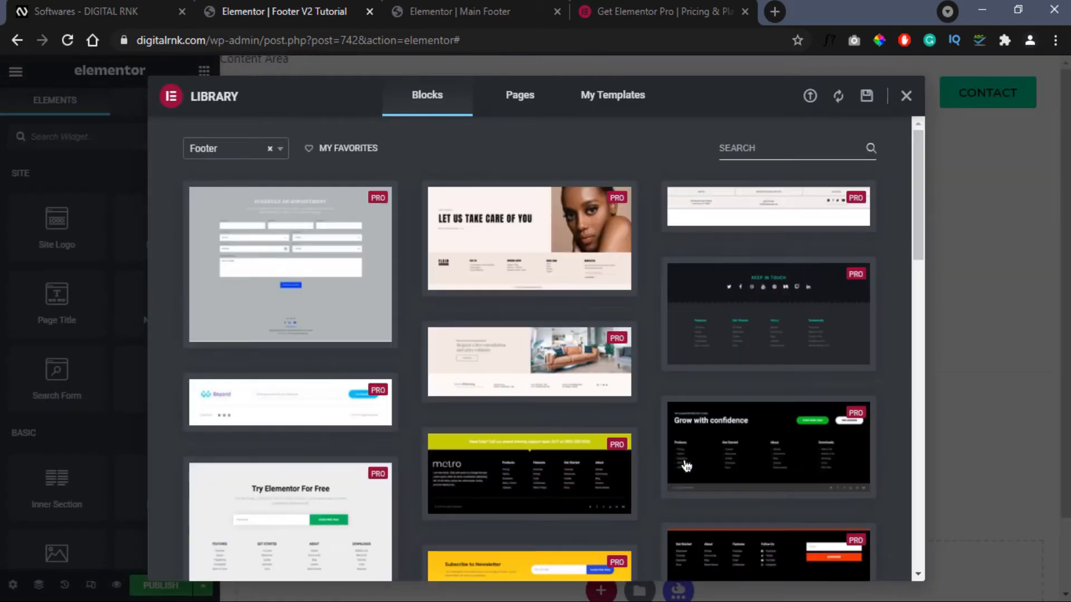
- Preview the black and yellow metro footer block, then close the template library without inserting anything
{"action": "left_click_drag", "start_coordinate": [922, 166], "coordinate": [529, 477]}
{"action": "left_click", "coordinate": [529, 476]}
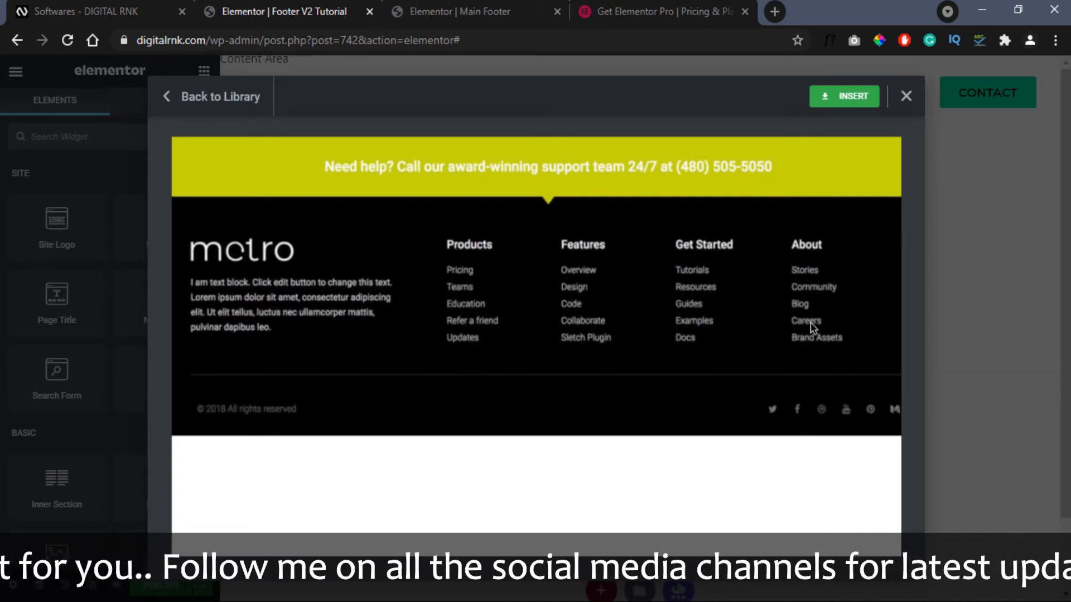
{"action": "left_click", "coordinate": [255, 98]}
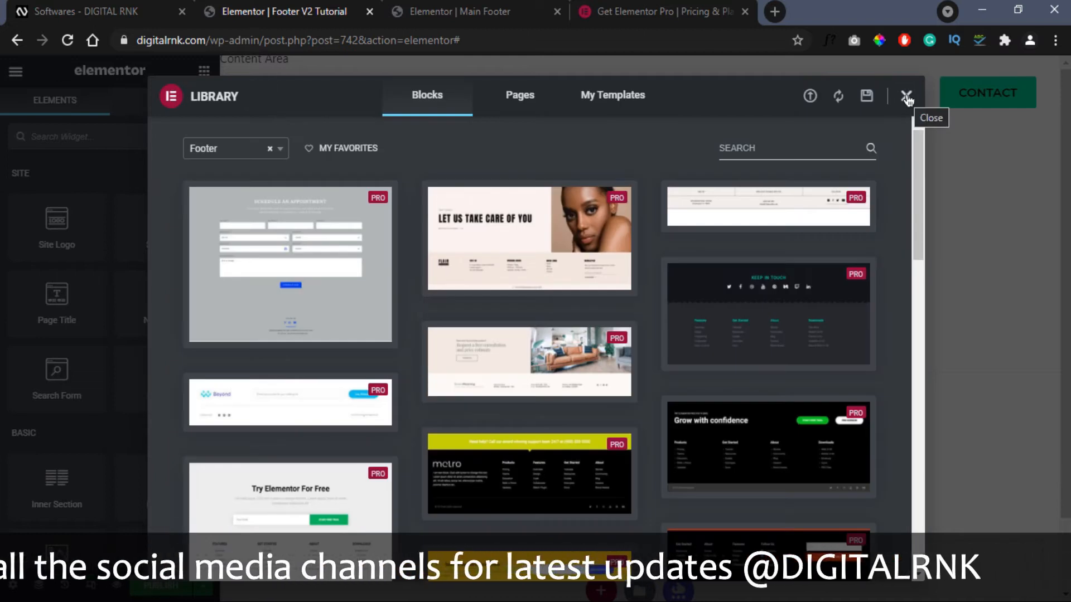
{"action": "left_click", "coordinate": [906, 97]}
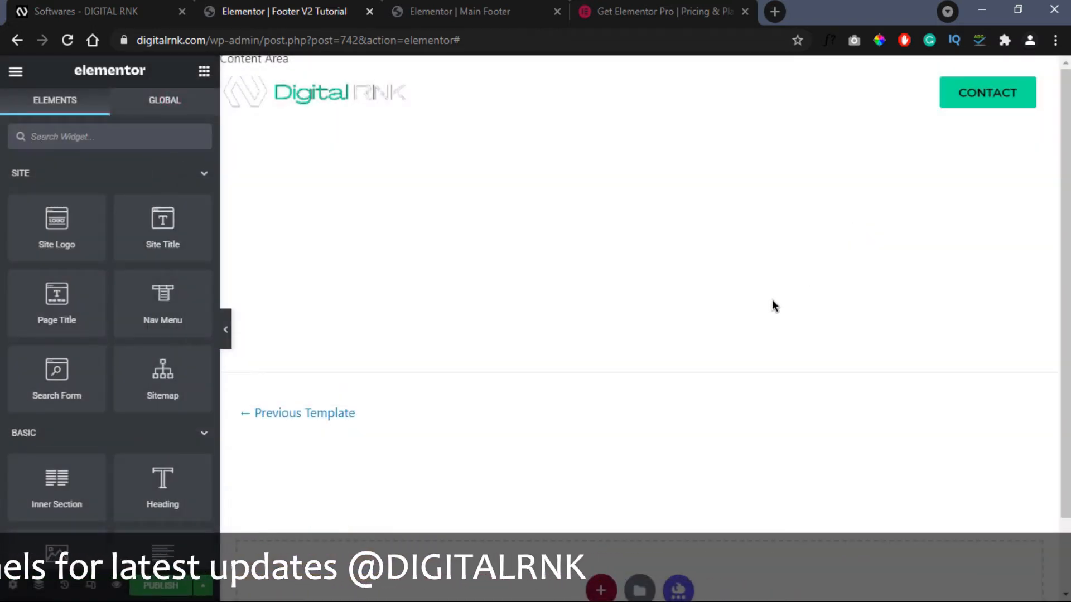
- Check the Main Footer layout for reference and add a single-column section to the Footer V2 Tutorial template
{"action": "left_click", "coordinate": [446, 9]}
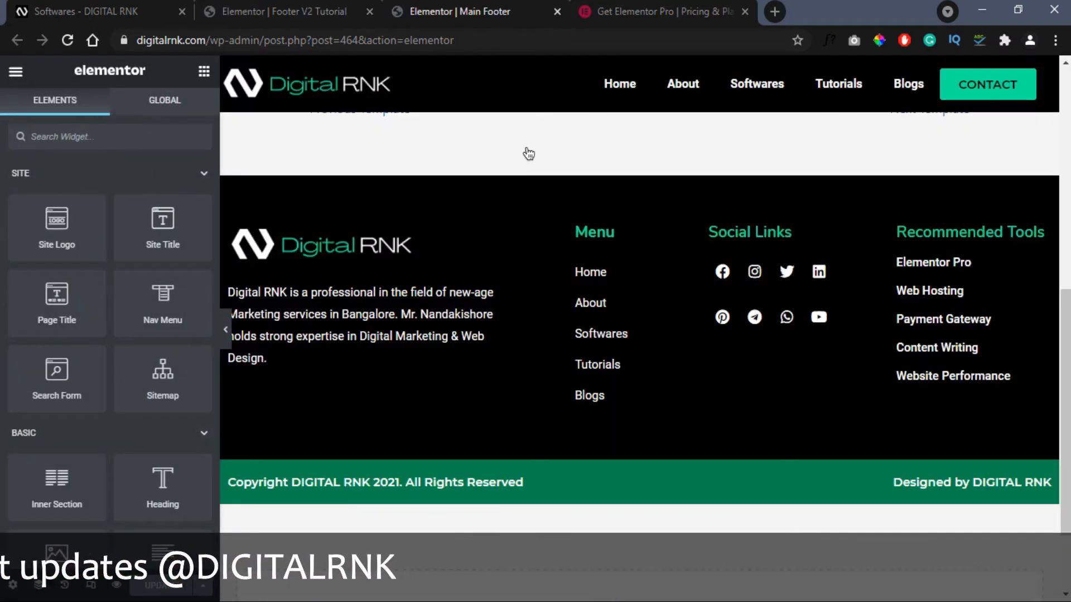
{"action": "left_click", "coordinate": [273, 6]}
{"action": "left_click", "coordinate": [597, 507]}
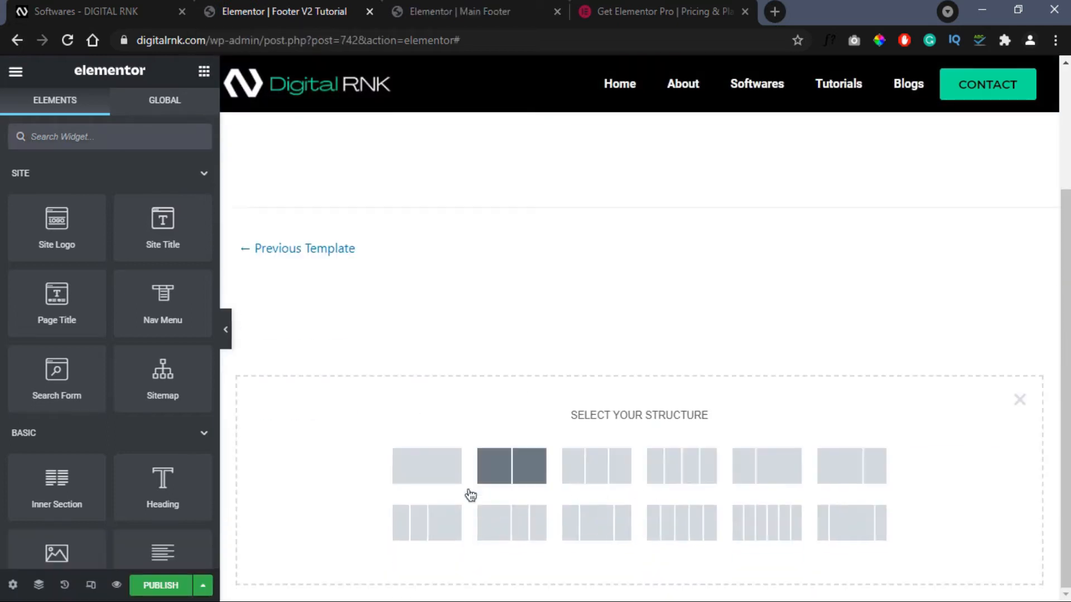
{"action": "left_click", "coordinate": [427, 466]}
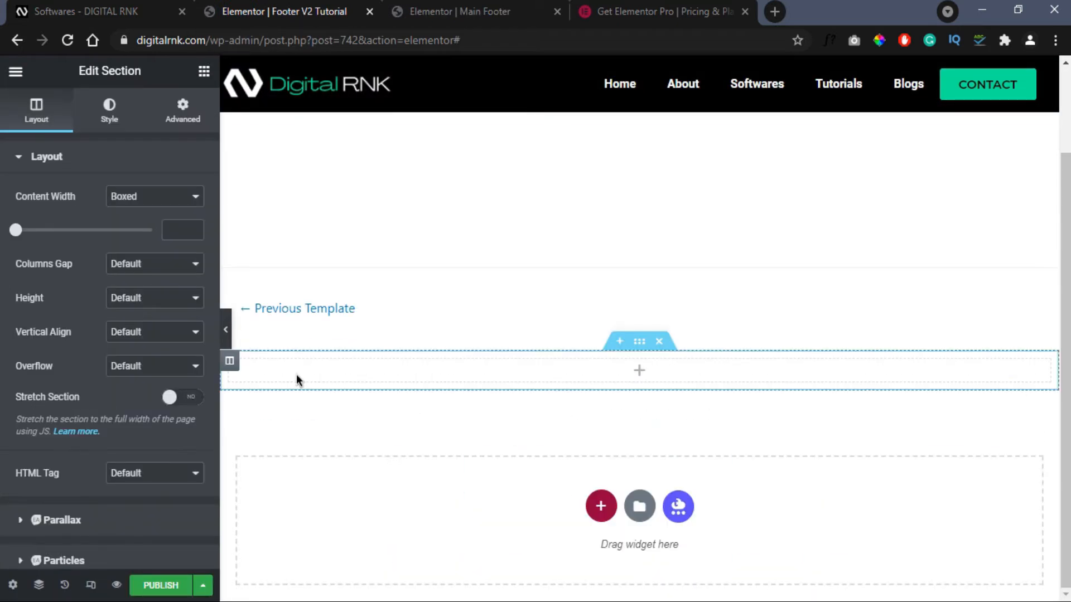
- Give the new section a black classic background and a minimum height of 350 px
{"action": "left_click", "coordinate": [112, 105]}
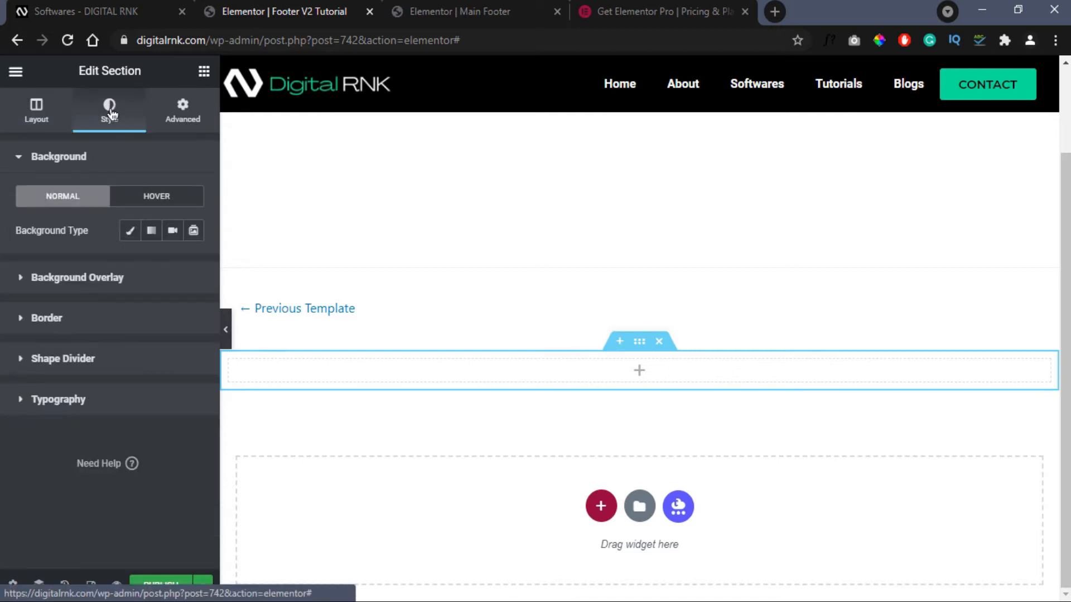
{"action": "left_click", "coordinate": [130, 230]}
{"action": "left_click", "coordinate": [173, 265]}
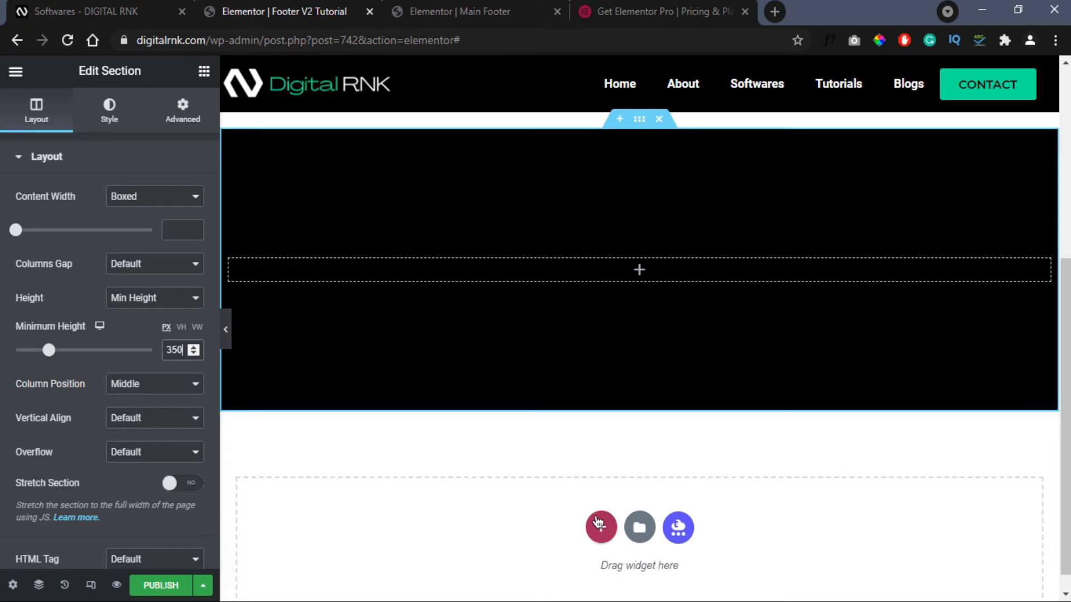
- Add a two-column section below the black one and copy the background color code of the Main Footer's copyright bar
{"action": "left_click", "coordinate": [599, 523]}
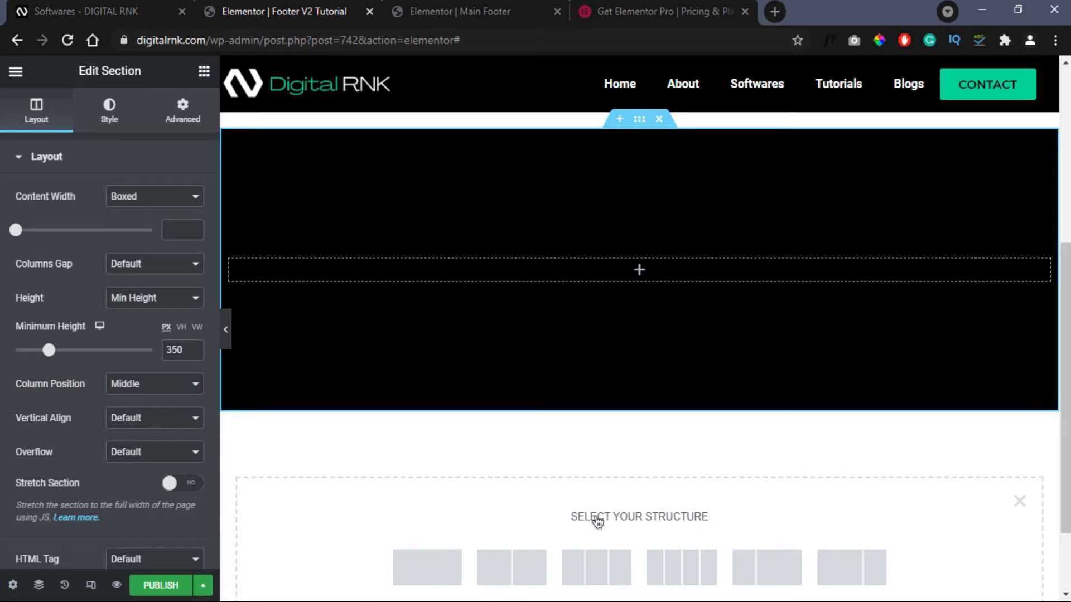
{"action": "left_click", "coordinate": [492, 566]}
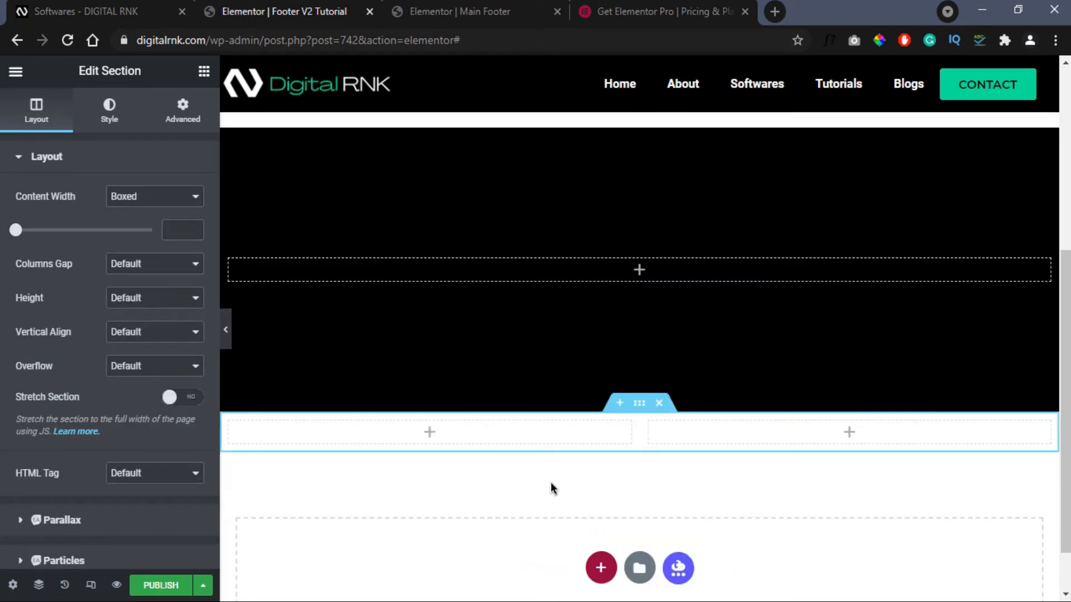
{"action": "left_click", "coordinate": [459, 11]}
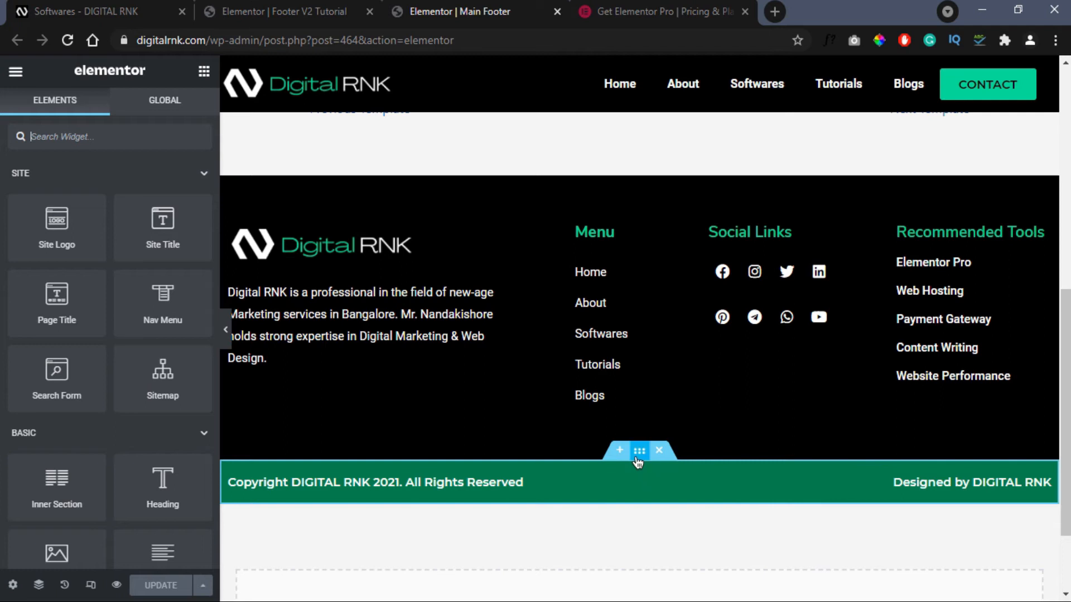
{"action": "left_click", "coordinate": [637, 452]}
{"action": "left_click", "coordinate": [109, 112]}
{"action": "left_click", "coordinate": [194, 264]}
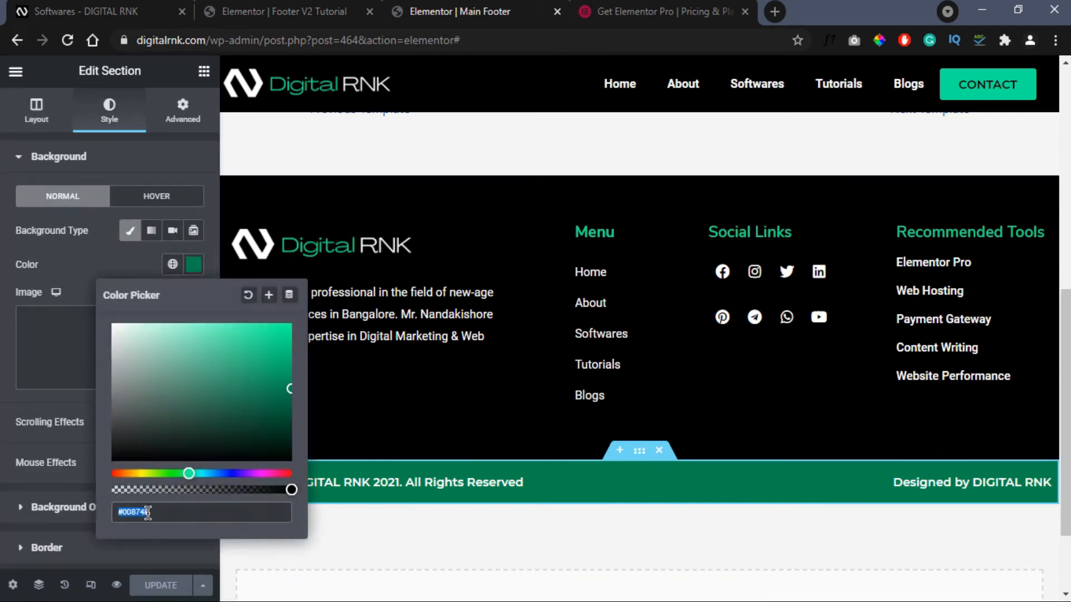
- Set the two-column section's background to the copied green, #00874F, in the Footer V2 Tutorial template
{"action": "key", "text": "ctrl+shift+Tab"}
{"action": "left_click", "coordinate": [106, 113]}
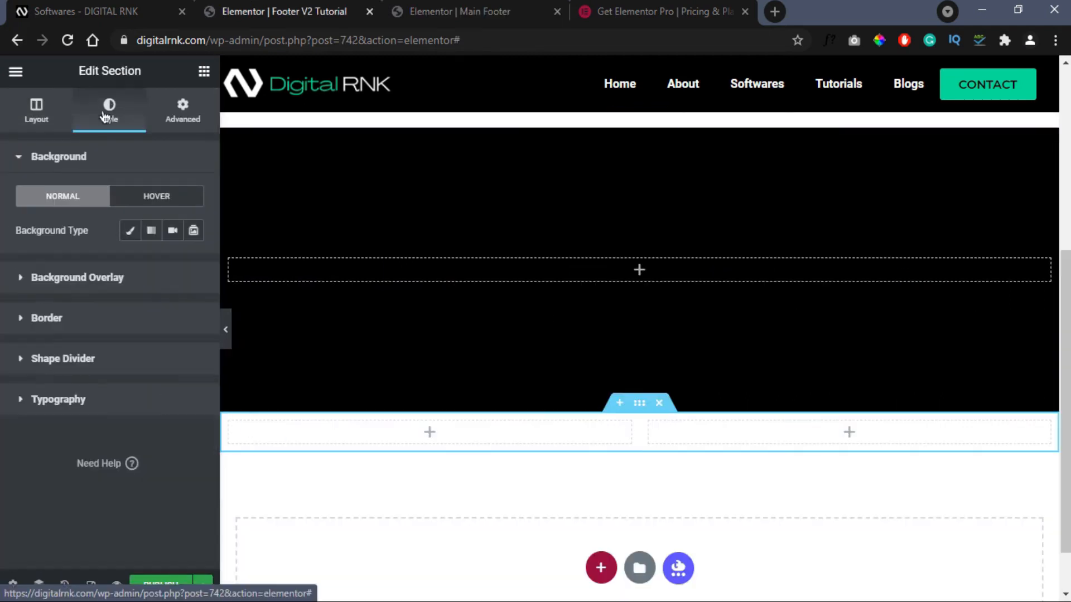
{"action": "left_click", "coordinate": [130, 230]}
{"action": "left_click", "coordinate": [193, 264]}
{"action": "right_click", "coordinate": [163, 512]}
{"action": "left_click", "coordinate": [226, 316]}
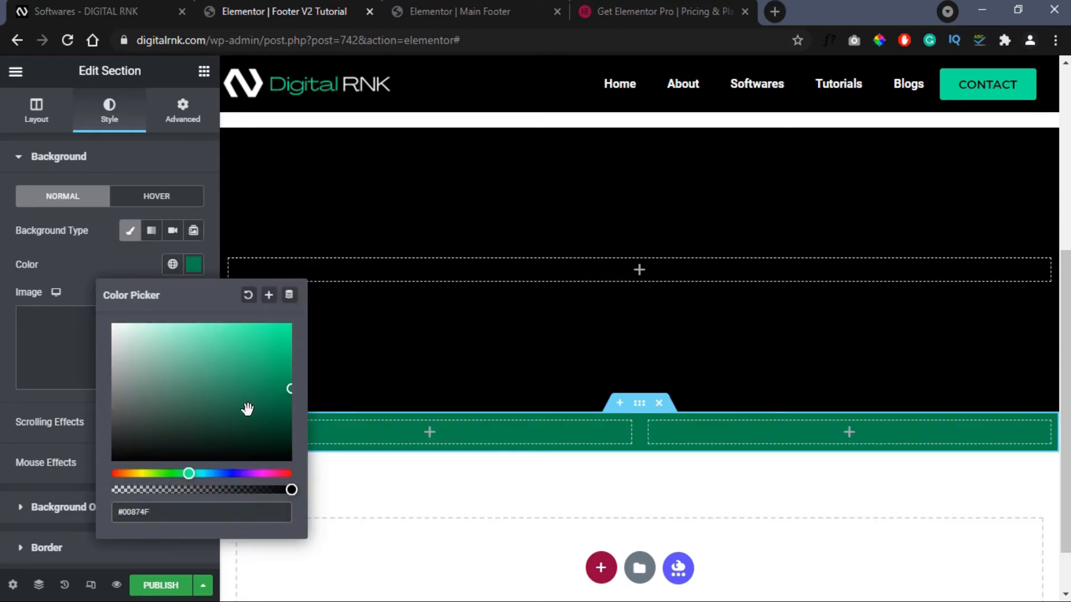
{"action": "left_click", "coordinate": [136, 265]}
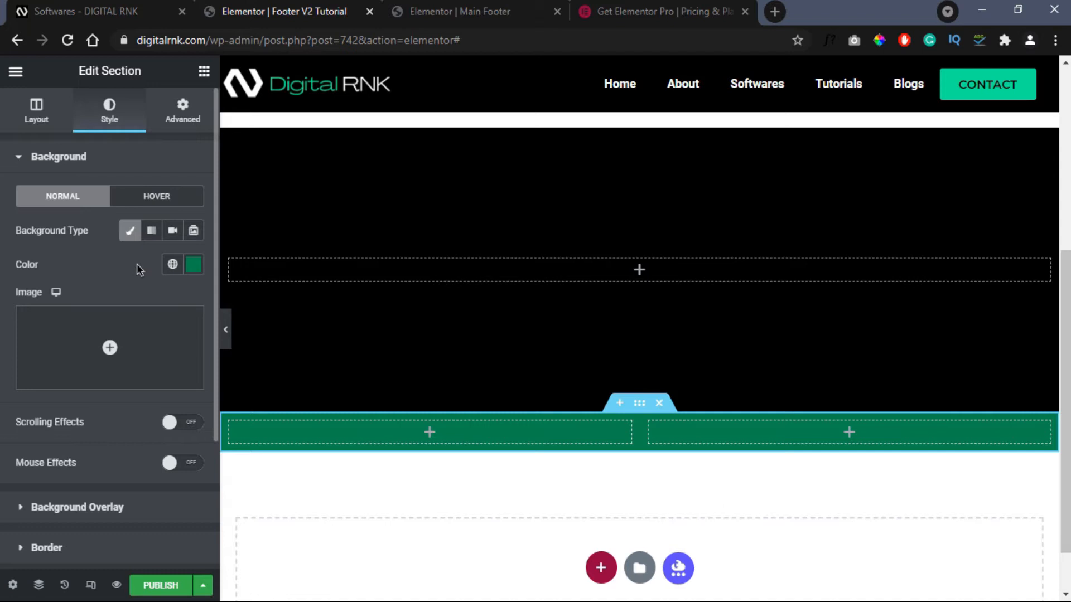
- Add a Heading widget to the black section and place a Text Editor widget beneath it
{"action": "left_click", "coordinate": [204, 71]}
{"action": "scroll", "coordinate": [165, 334], "scroll_direction": "down", "scroll_amount": 3}
{"action": "left_click_drag", "start_coordinate": [162, 326], "coordinate": [359, 313]}
{"action": "left_click", "coordinate": [204, 71]}
{"action": "scroll", "coordinate": [165, 334], "scroll_direction": "down", "scroll_amount": 3}
{"action": "left_click_drag", "start_coordinate": [162, 402], "coordinate": [375, 290]}
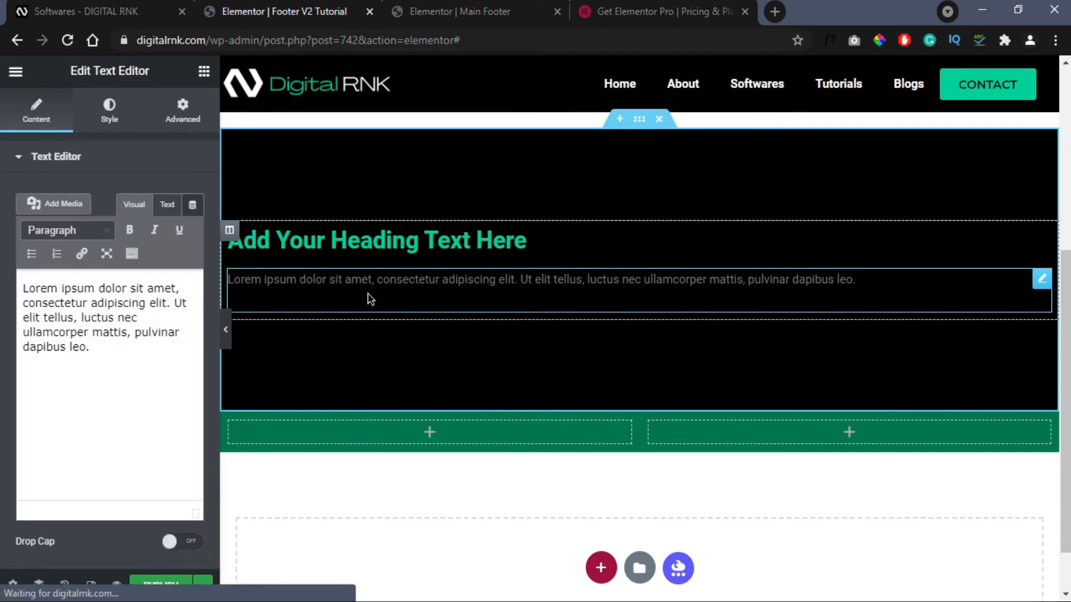
- Compare with the Main Footer's description text and set the new Text Editor's text color to white, #FFFFFF
{"action": "key", "text": "ctrl+Tab"}
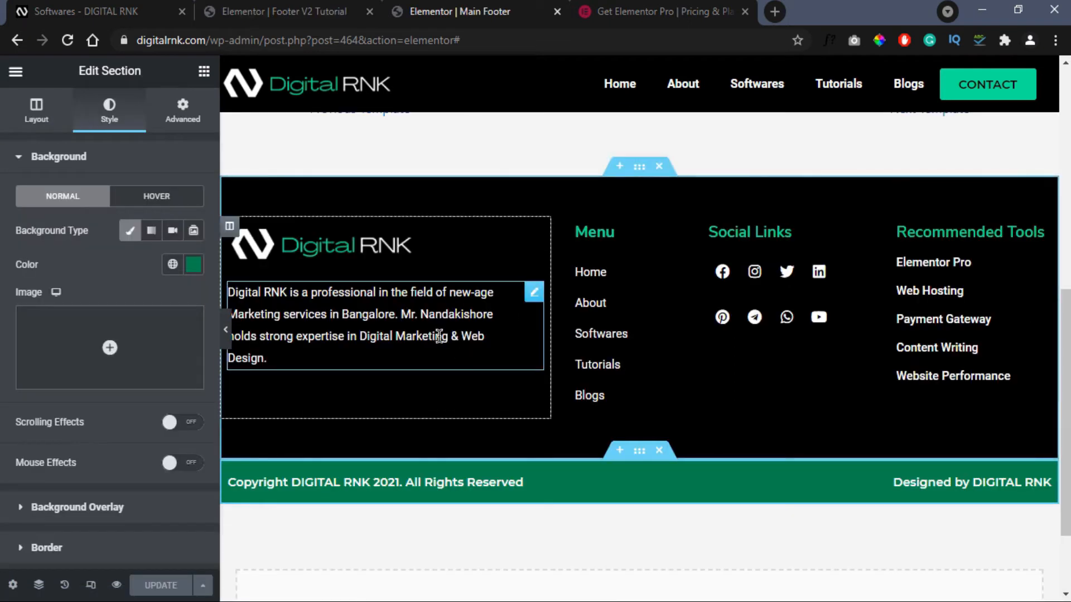
{"action": "left_click", "coordinate": [341, 10]}
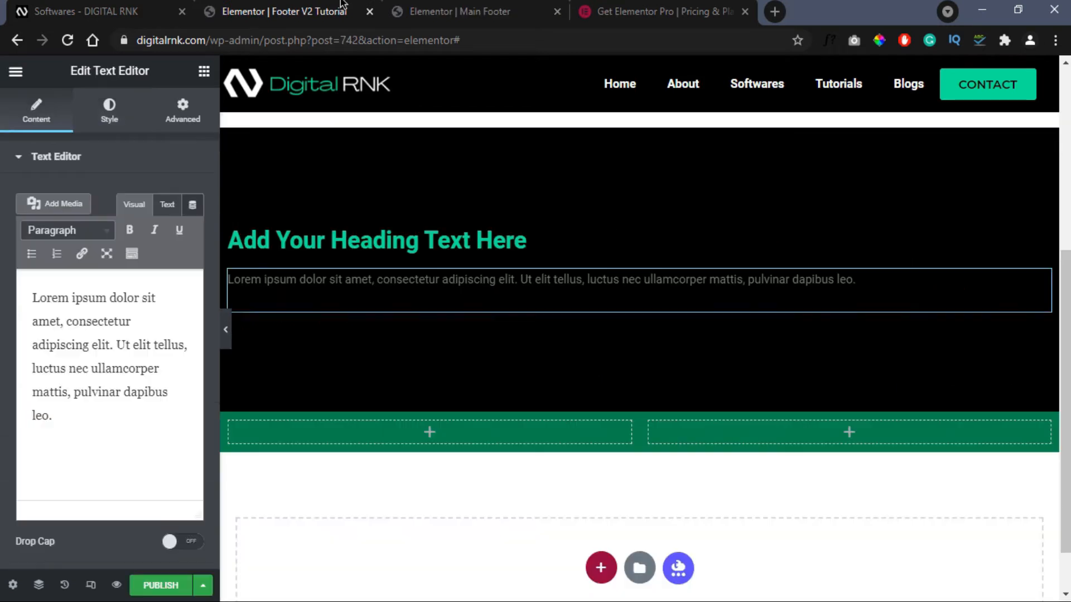
{"action": "left_click", "coordinate": [114, 115]}
{"action": "left_click", "coordinate": [193, 230]}
{"action": "left_click_drag", "start_coordinate": [162, 357], "coordinate": [89, 277]}
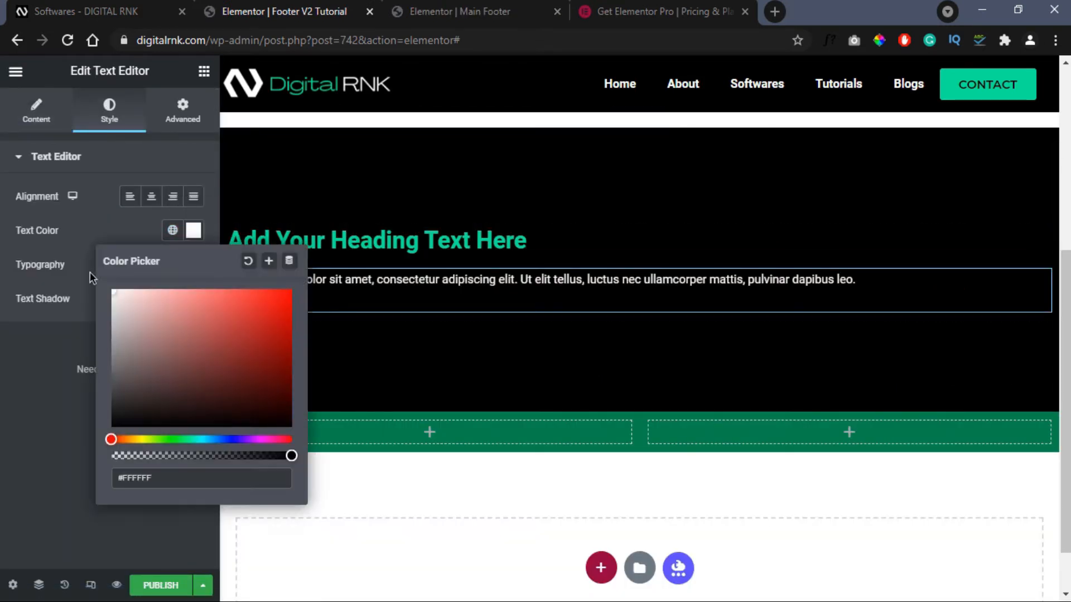
- Match the new heading's typography to the Main Footer's Menu heading, using the Nunito Sans family at 20 px
{"action": "left_click", "coordinate": [63, 365]}
{"action": "left_click", "coordinate": [603, 232]}
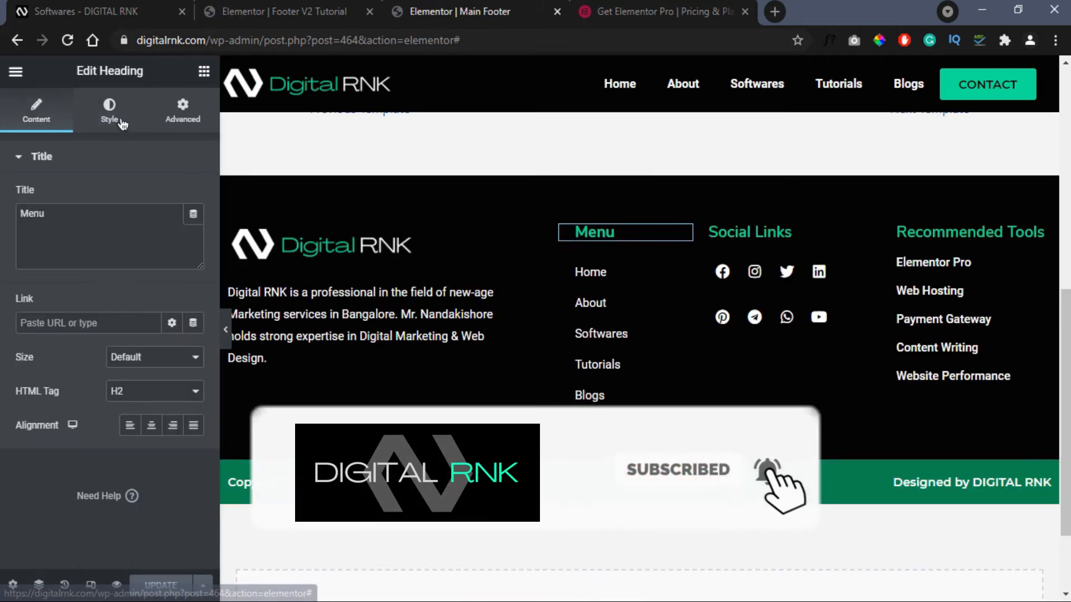
{"action": "left_click", "coordinate": [110, 109]}
{"action": "left_click", "coordinate": [194, 231]}
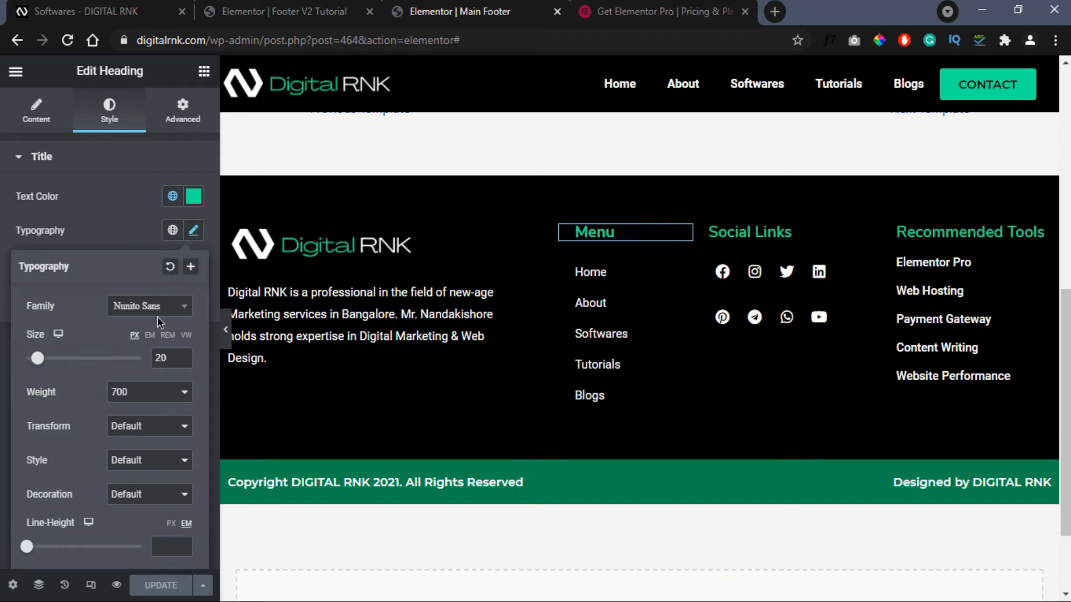
{"action": "left_click", "coordinate": [135, 199]}
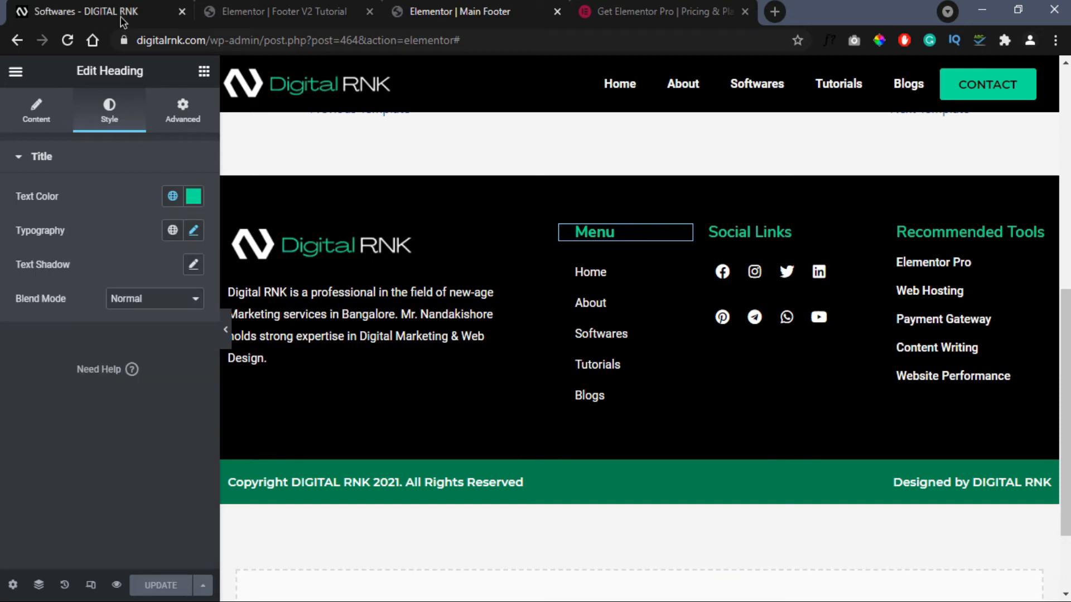
{"action": "left_click", "coordinate": [262, 11]}
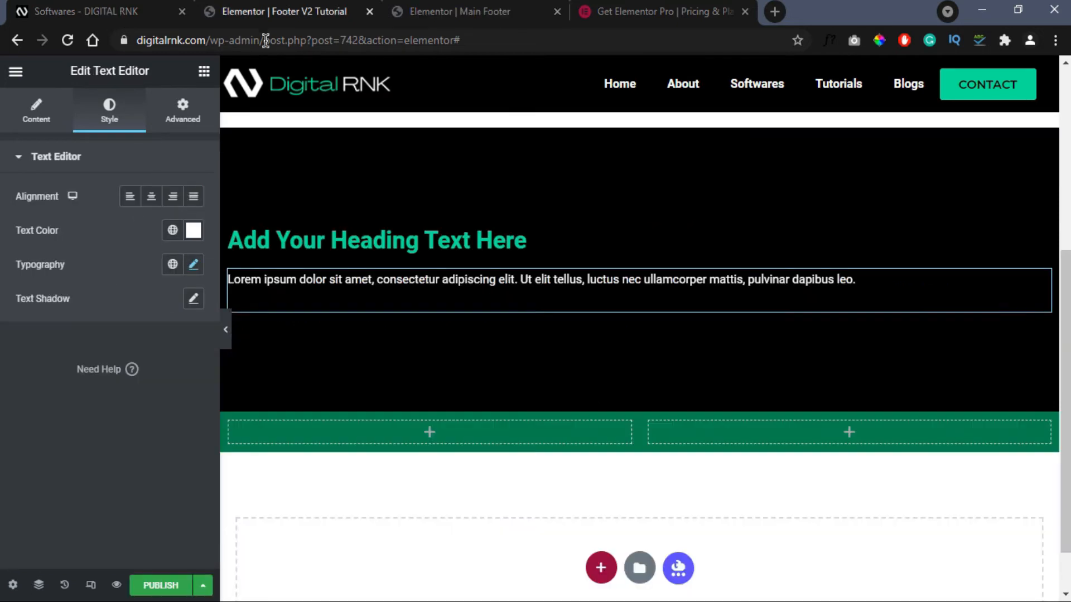
{"action": "left_click", "coordinate": [305, 241]}
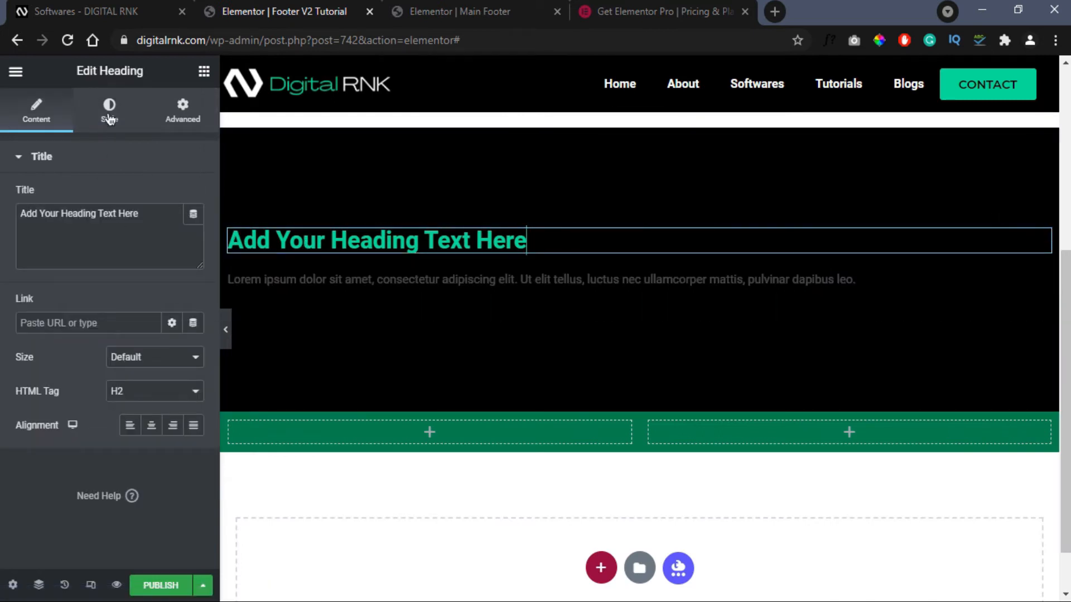
{"action": "left_click", "coordinate": [111, 114]}
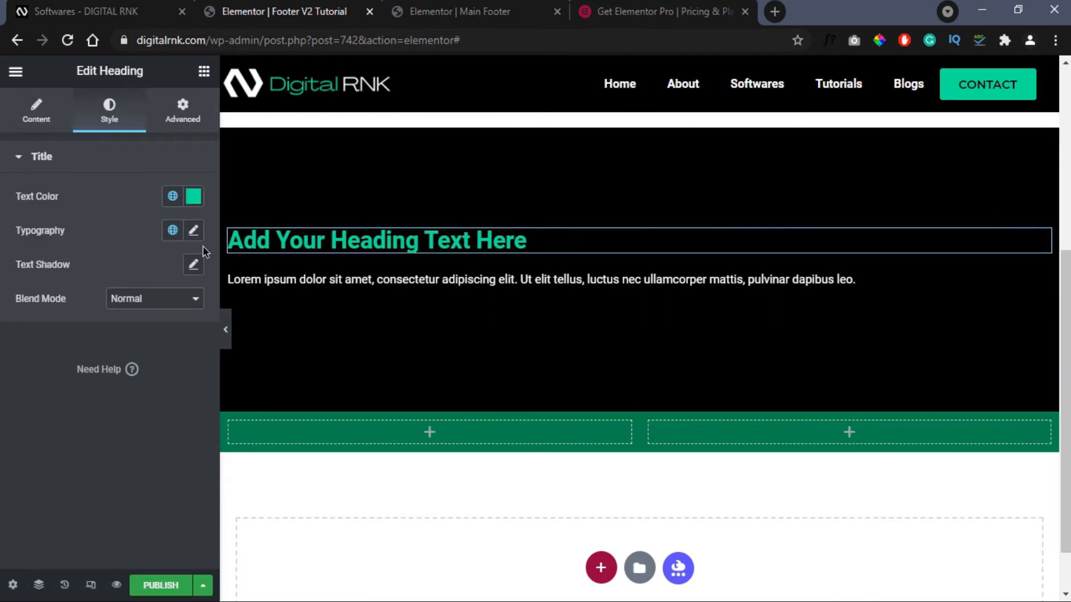
{"action": "left_click", "coordinate": [193, 232]}
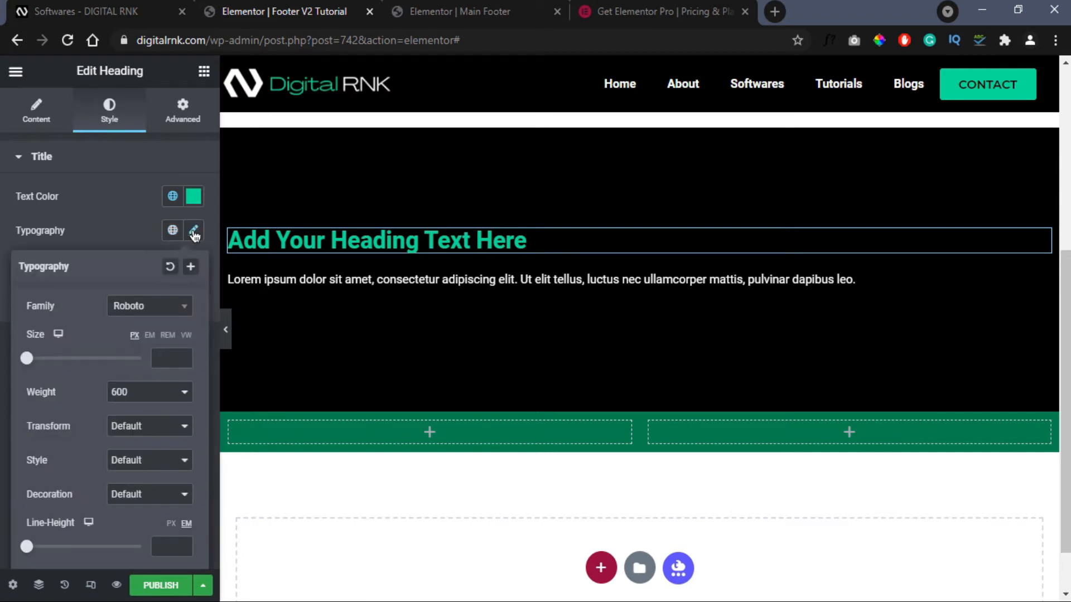
{"action": "left_click", "coordinate": [160, 306]}
{"action": "type", "text": "nuni"}
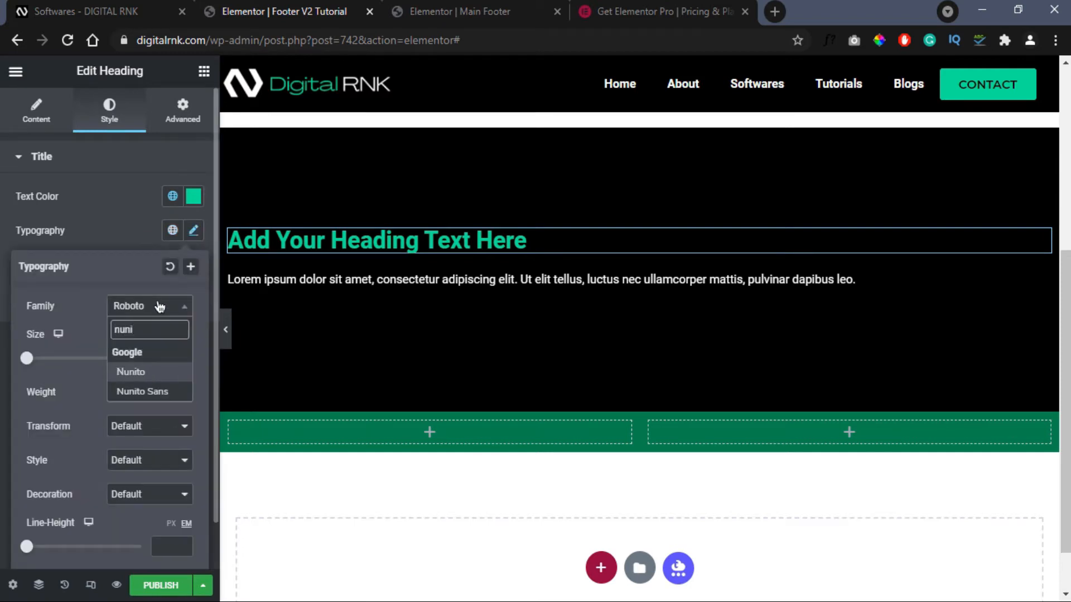
{"action": "key", "text": "Down"}
{"action": "key", "text": "Return"}
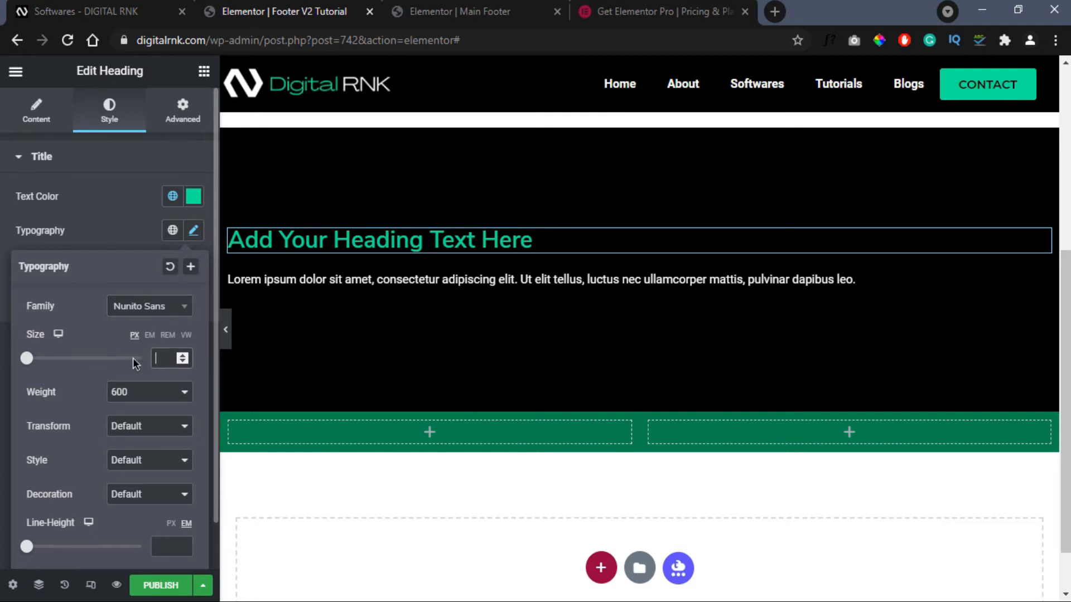
{"action": "type", "text": "20"}
{"action": "left_click", "coordinate": [235, 279]}
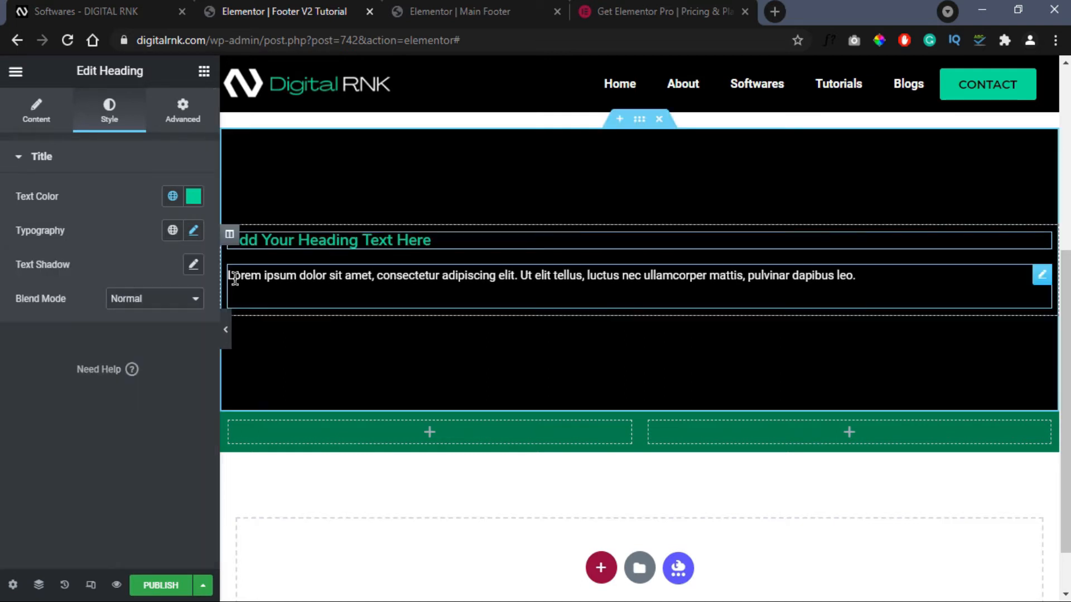
- Duplicate the black section's heading-and-text column three times to make four columns
{"action": "right_click", "coordinate": [230, 236]}
{"action": "left_click", "coordinate": [254, 272]}
{"action": "right_click", "coordinate": [230, 230]}
{"action": "left_click", "coordinate": [253, 259]}
{"action": "right_click", "coordinate": [230, 224]}
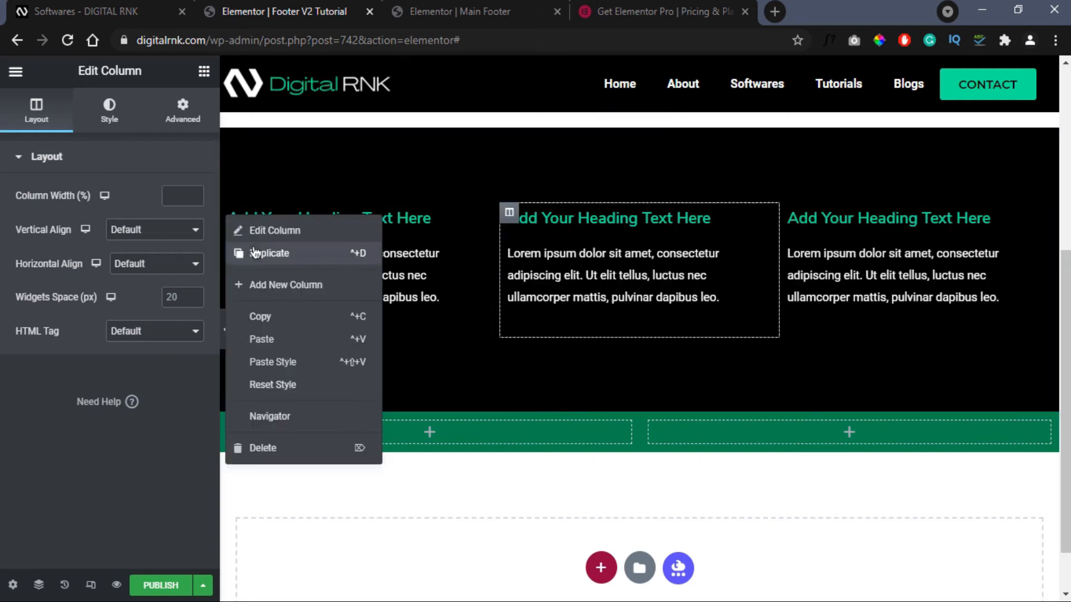
{"action": "left_click", "coordinate": [253, 249]}
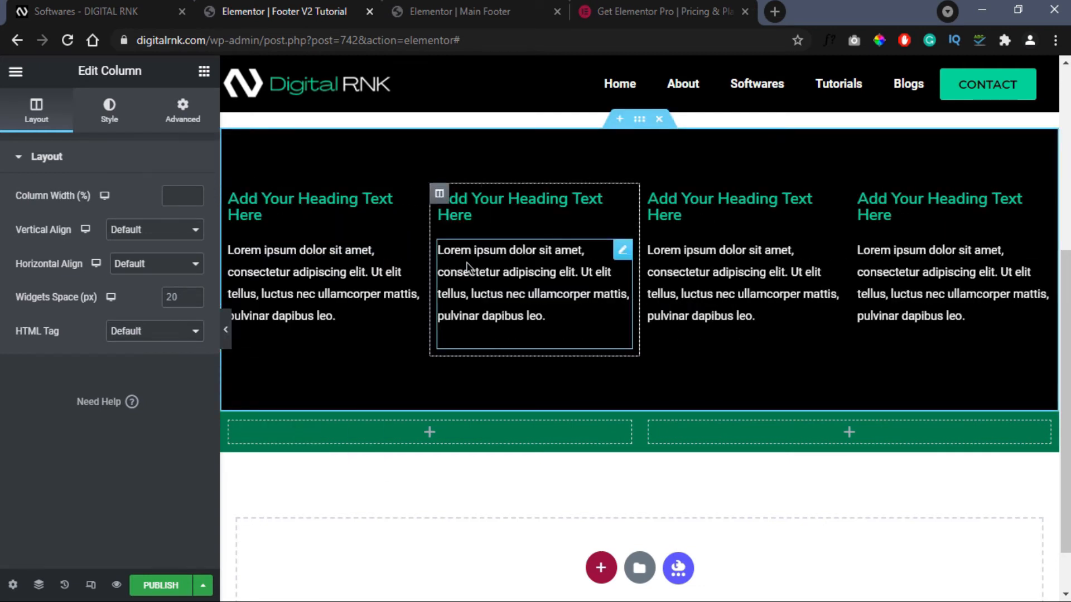
- Replace the first column's heading with an Image widget placed above the text
{"action": "right_click", "coordinate": [416, 204]}
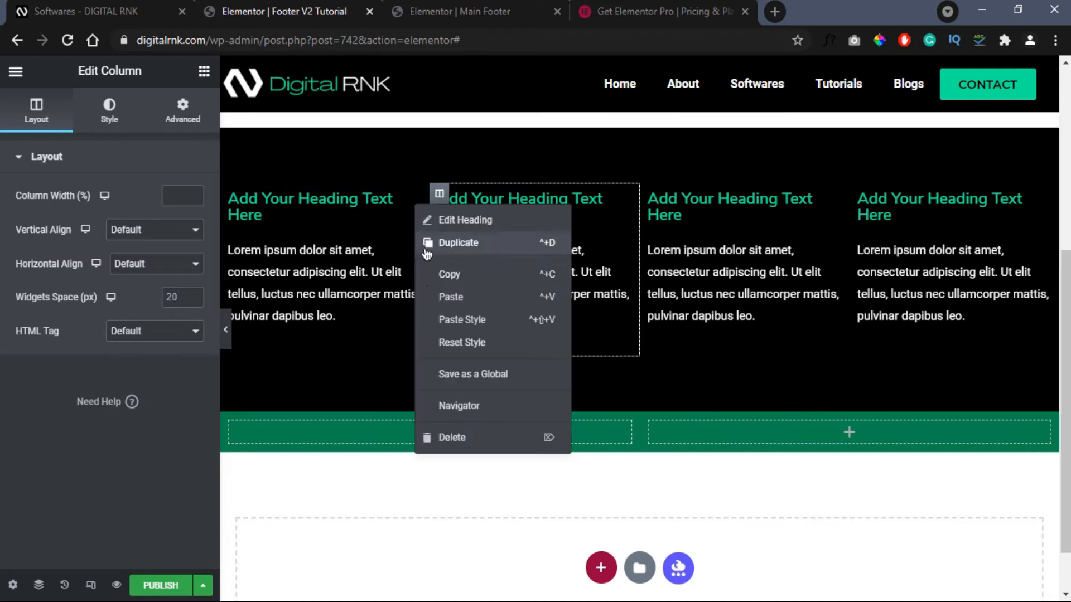
{"action": "left_click", "coordinate": [443, 439]}
{"action": "left_click", "coordinate": [205, 71]}
{"action": "left_click_drag", "start_coordinate": [43, 391], "coordinate": [279, 201]}
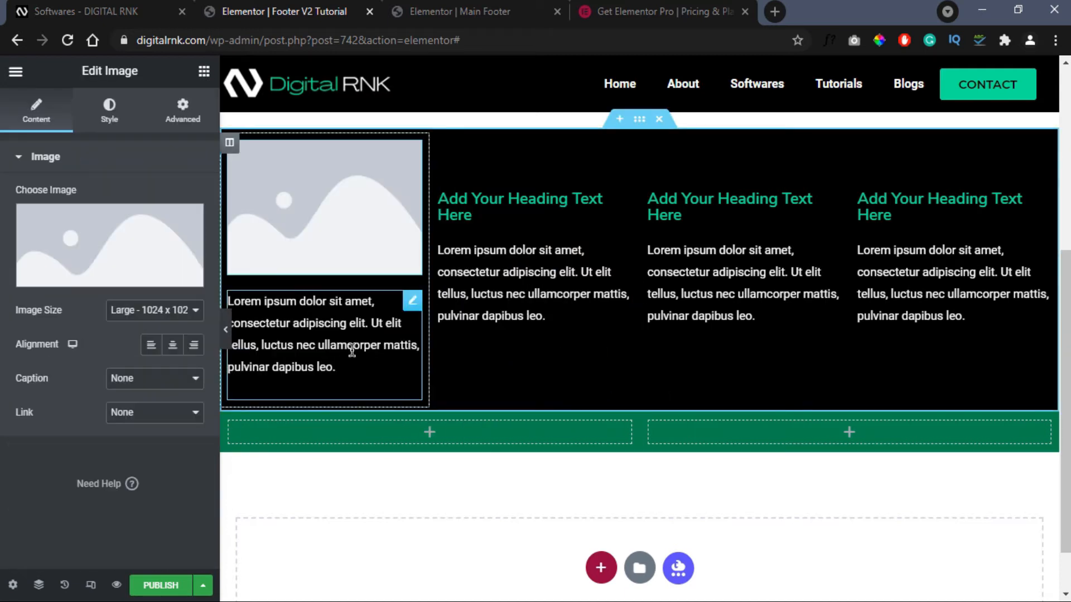
- Set the image size to Full and insert Digital-RNK-FLogo.png from the media library
{"action": "left_click", "coordinate": [156, 311]}
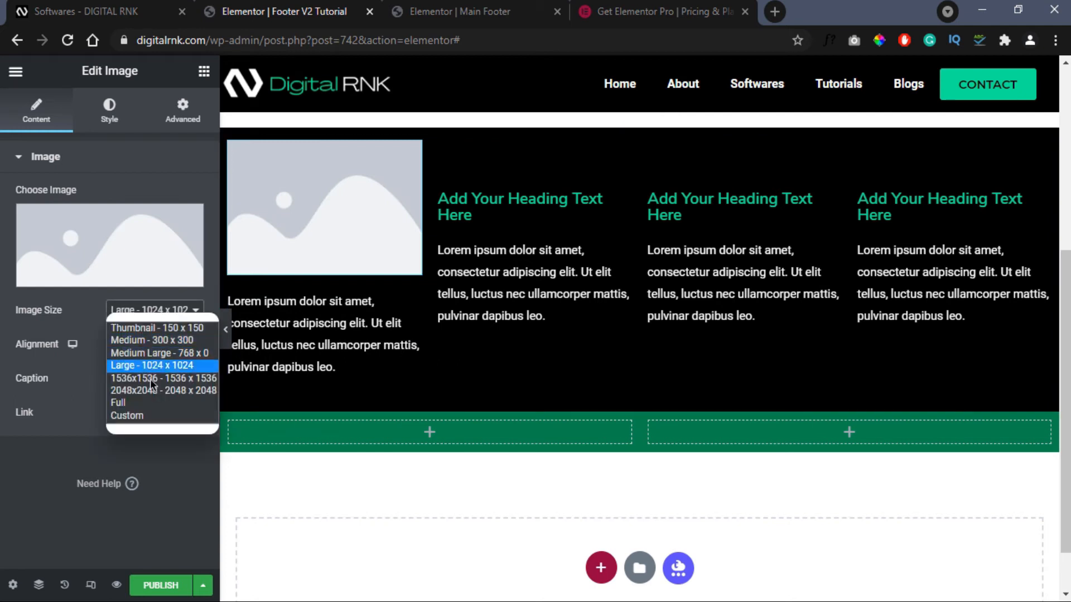
{"action": "left_click", "coordinate": [147, 400]}
{"action": "left_click", "coordinate": [89, 281]}
{"action": "left_click", "coordinate": [120, 358]}
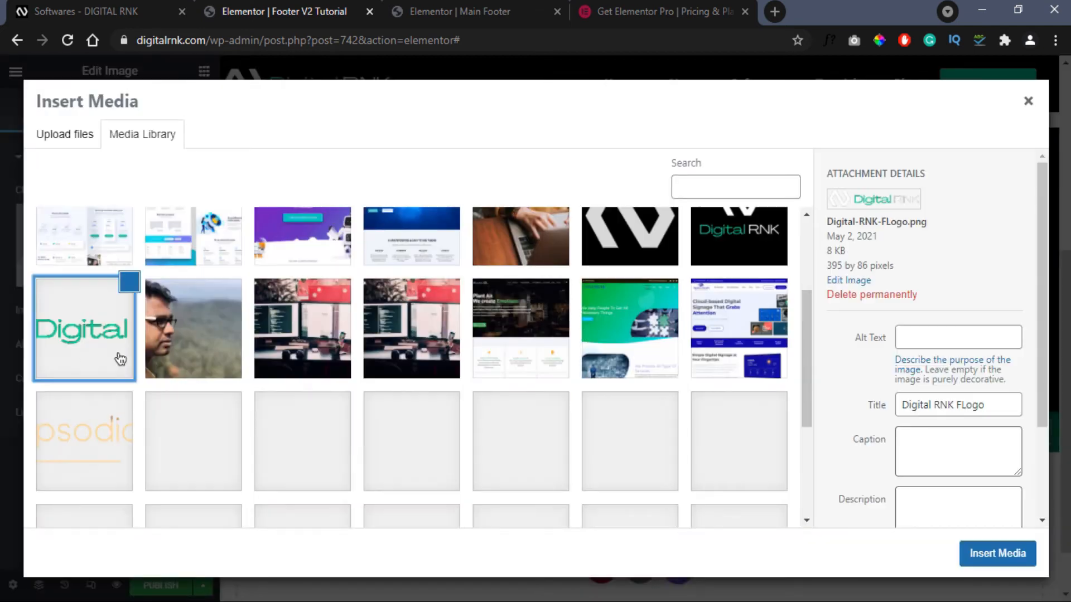
{"action": "left_click", "coordinate": [998, 553]}
- Open the first column's text in plain text mode and copy the company description from Notepad
{"action": "left_click", "coordinate": [289, 313]}
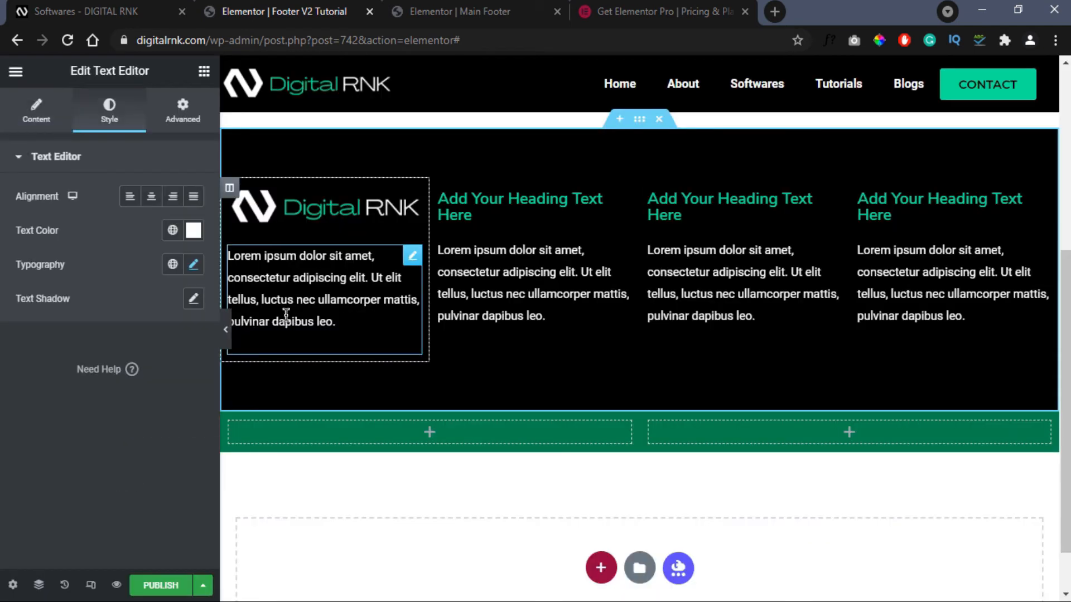
{"action": "left_click", "coordinate": [26, 114]}
{"action": "left_click", "coordinate": [167, 204]}
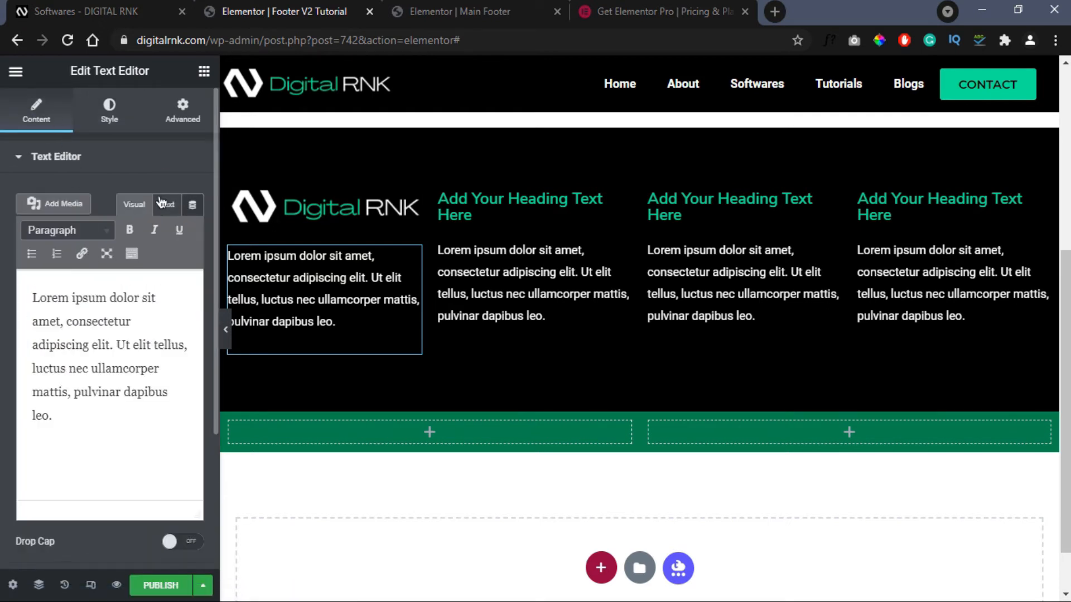
{"action": "key", "text": "alt+Tab"}
{"action": "key", "text": "ctrl+a"}
{"action": "right_click", "coordinate": [448, 210]}
{"action": "left_click", "coordinate": [496, 261]}
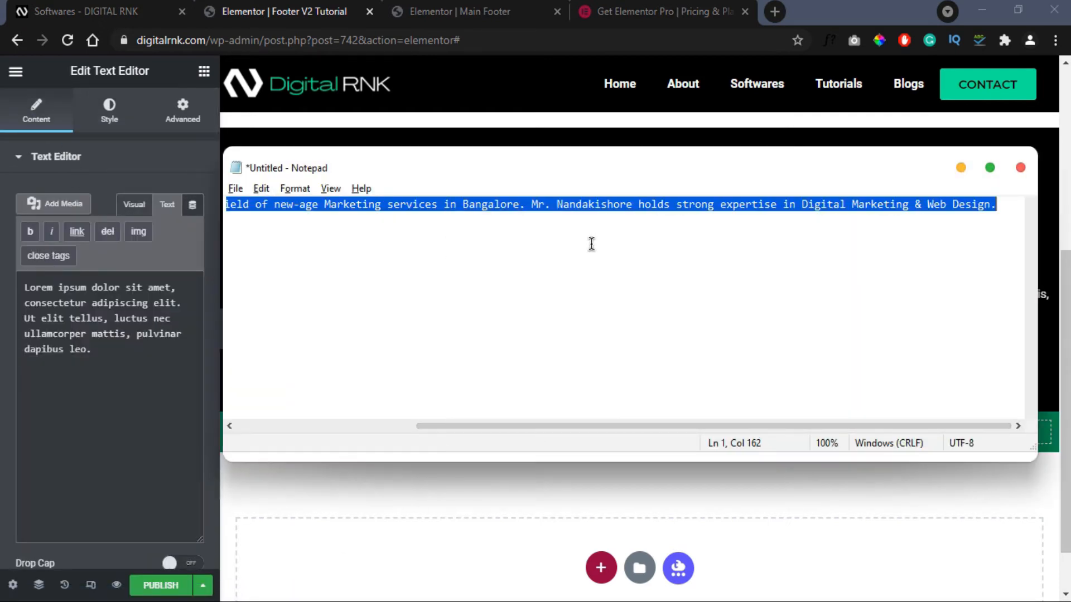
- Switch back to Elementor and replace the first column's placeholder text with the copied company description
{"action": "key", "text": "alt+Tab"}
{"action": "key", "text": "ctrl+a"}
{"action": "right_click", "coordinate": [165, 312]}
{"action": "left_click", "coordinate": [189, 385]}
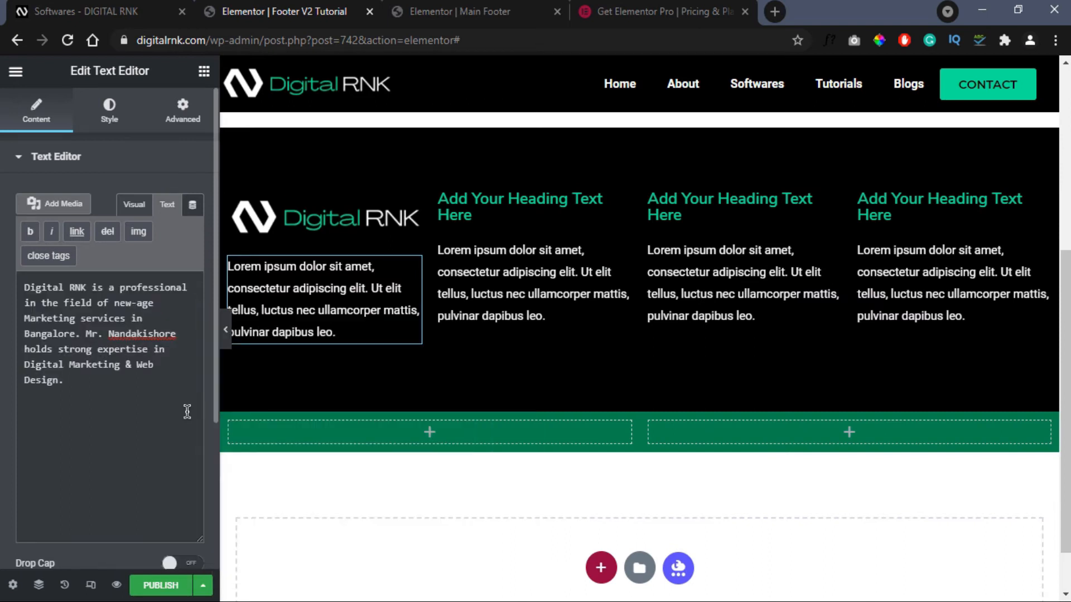
{"action": "left_click", "coordinate": [141, 208]}
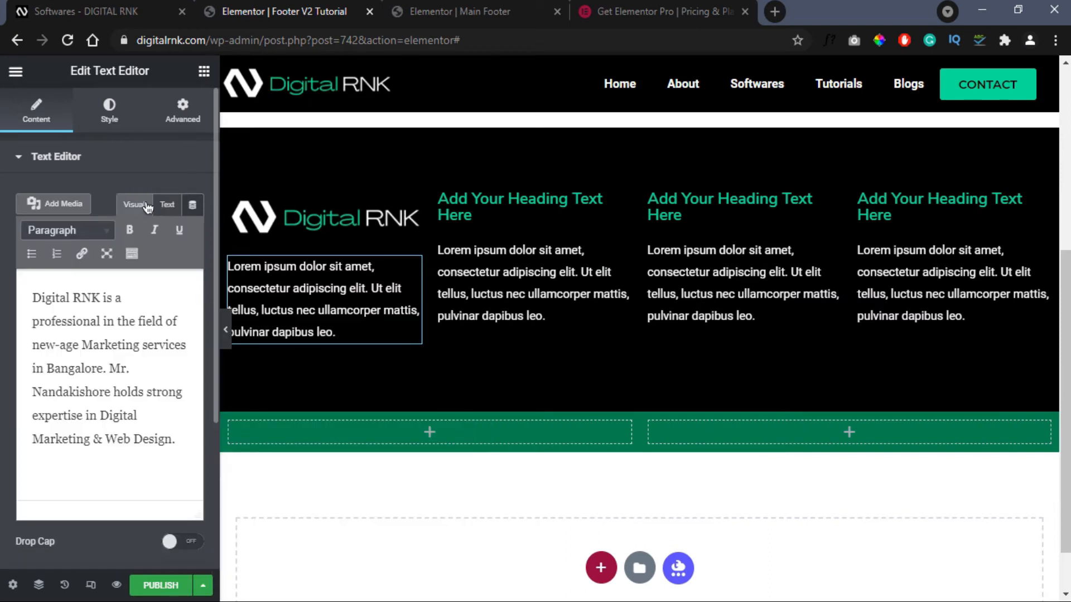
{"action": "left_click", "coordinate": [166, 206]}
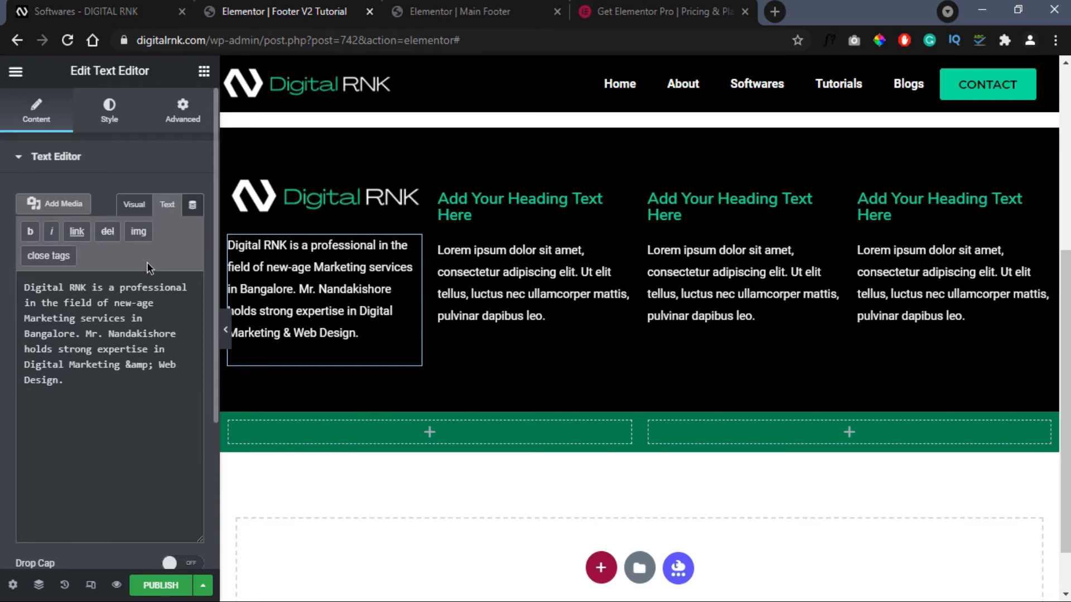
- Widen the first column slightly and align its logo image to the left
{"action": "left_click_drag", "start_coordinate": [433, 227], "coordinate": [455, 238]}
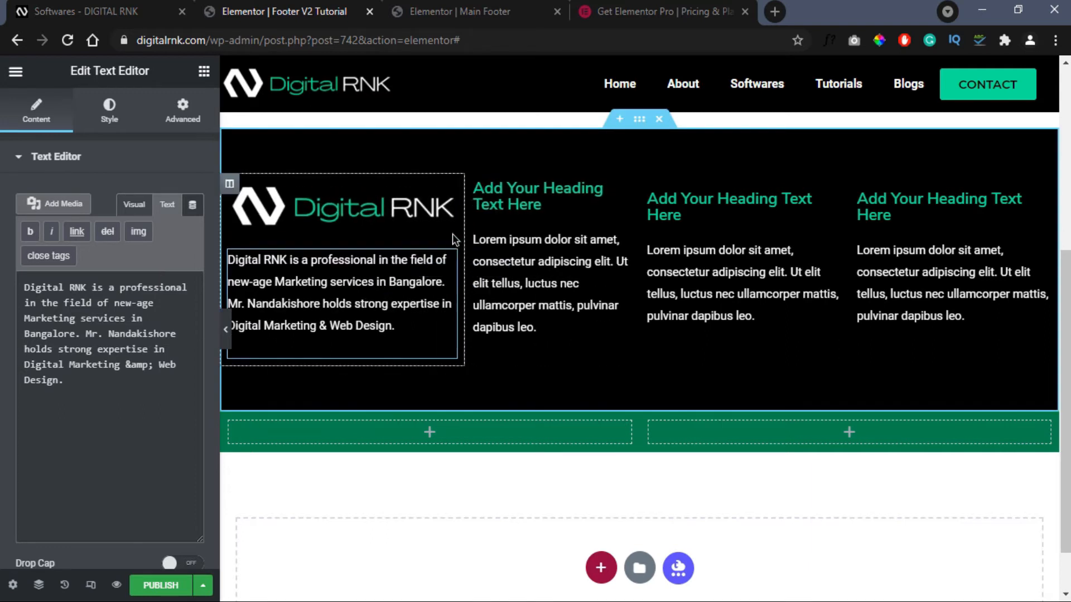
{"action": "left_click", "coordinate": [346, 226]}
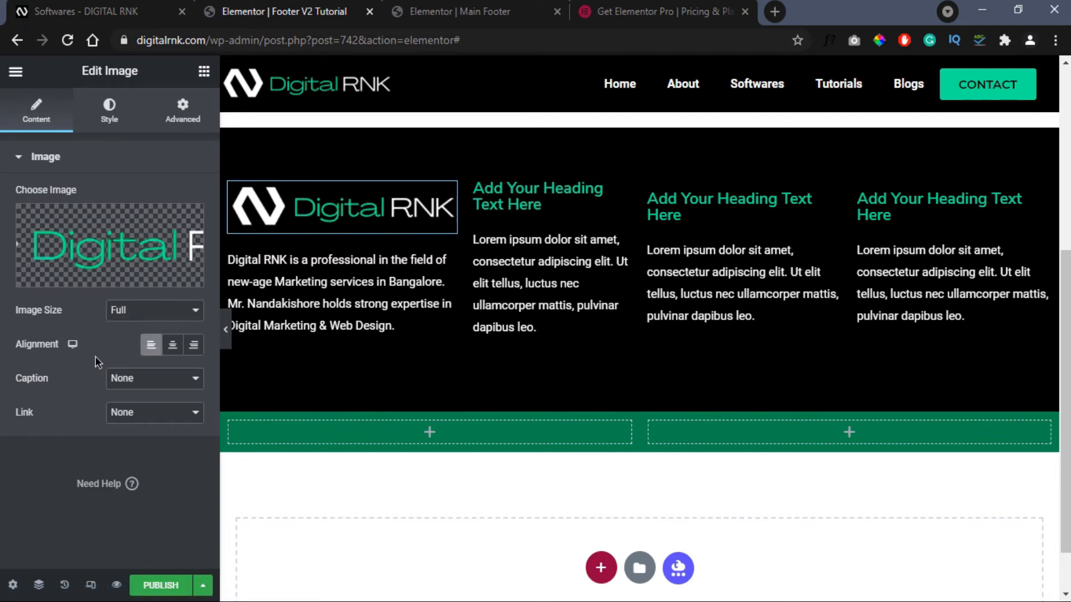
- Change the second column's heading to Menu and delete the text widget beneath it
{"action": "left_click", "coordinate": [507, 196]}
{"action": "left_click_drag", "start_coordinate": [140, 218], "coordinate": [2, 225]}
{"action": "type", "text": "Me"}
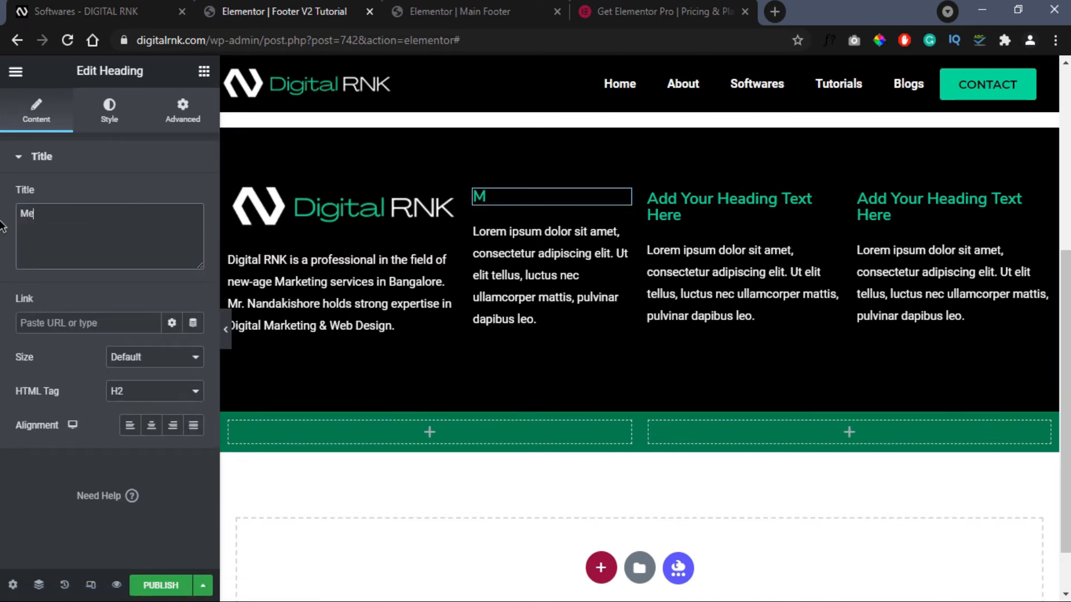
{"action": "type", "text": "nu"}
{"action": "right_click", "coordinate": [625, 234]}
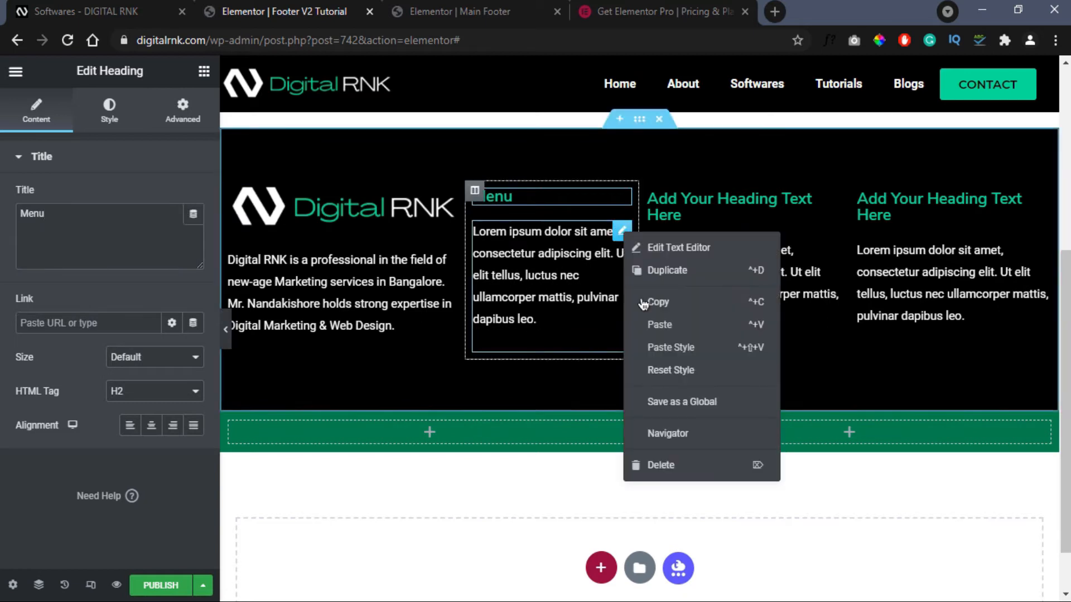
{"action": "left_click", "coordinate": [649, 465]}
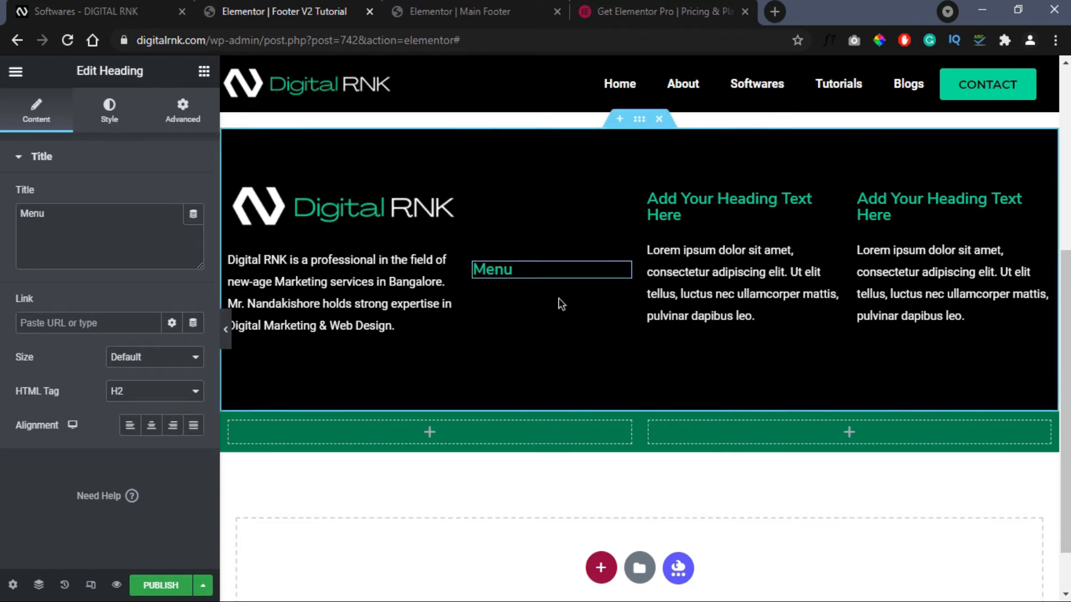
- Add a Nav Menu widget under the Menu heading with Vertical layout, pointer None and white text
{"action": "left_click", "coordinate": [204, 70]}
{"action": "left_click_drag", "start_coordinate": [162, 298], "coordinate": [513, 360]}
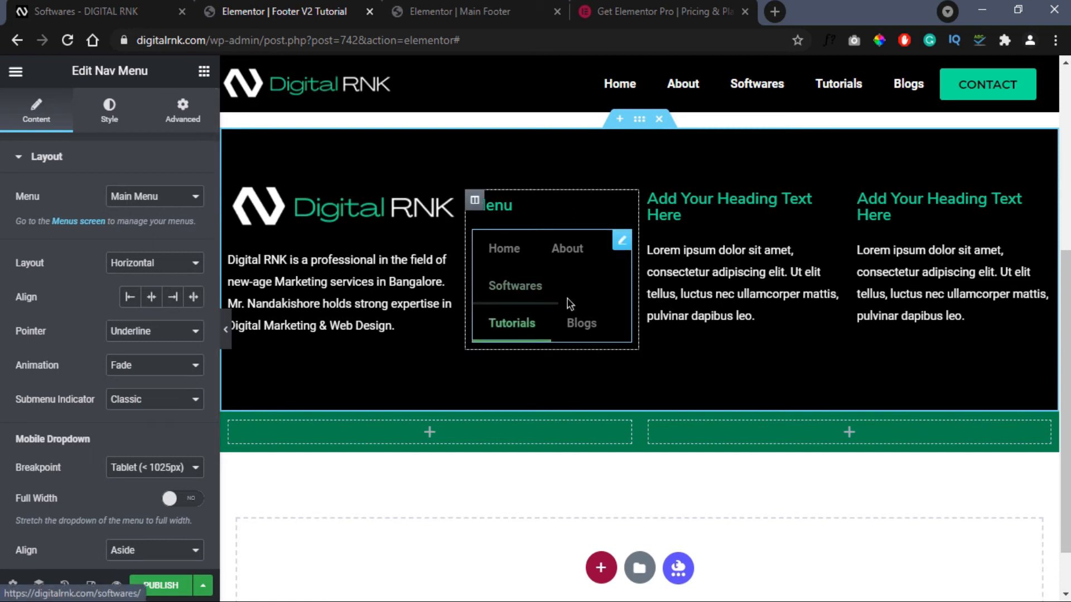
{"action": "left_click", "coordinate": [187, 272]}
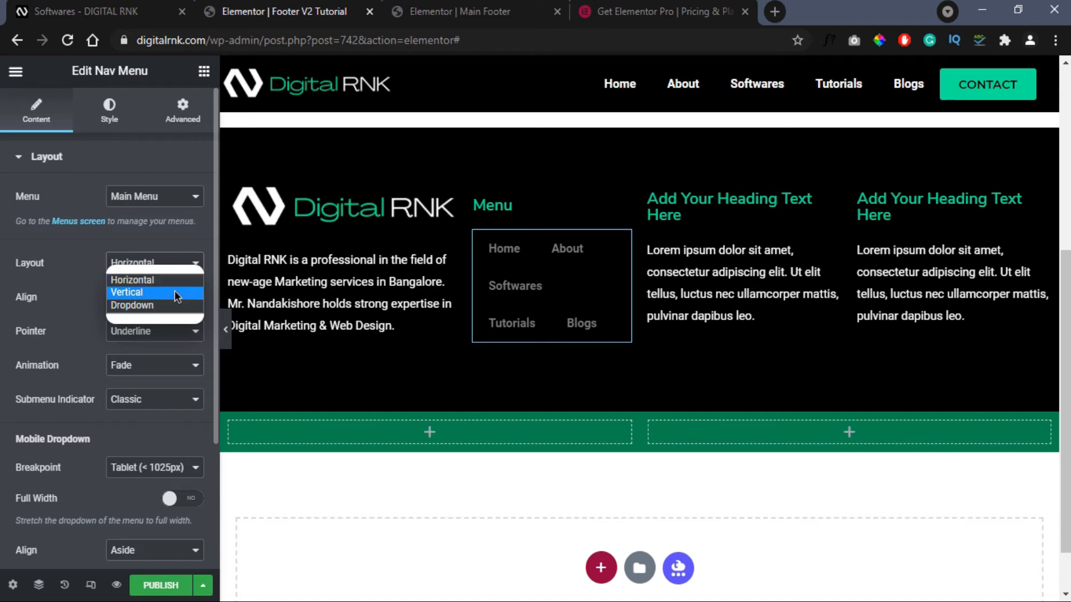
{"action": "left_click", "coordinate": [175, 292]}
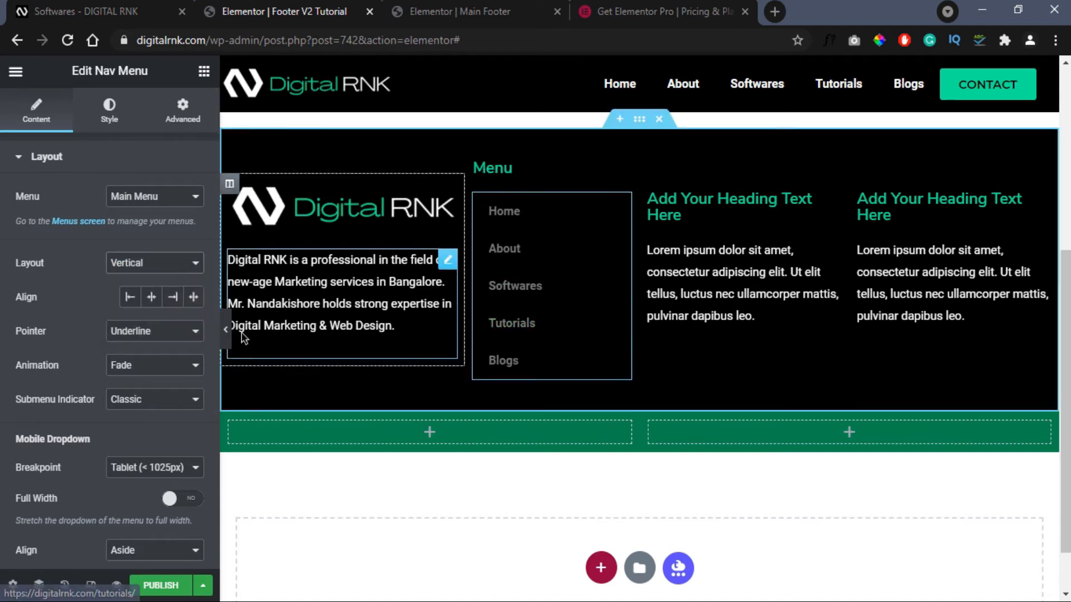
{"action": "left_click", "coordinate": [185, 331]}
{"action": "left_click", "coordinate": [174, 351]}
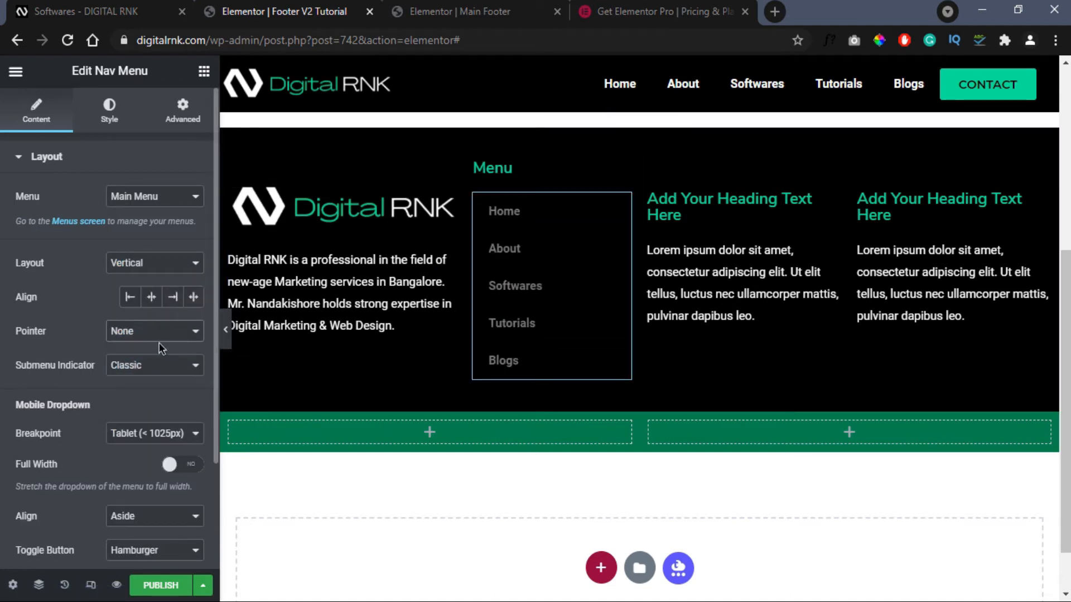
{"action": "left_click", "coordinate": [109, 112]}
{"action": "left_click", "coordinate": [193, 265]}
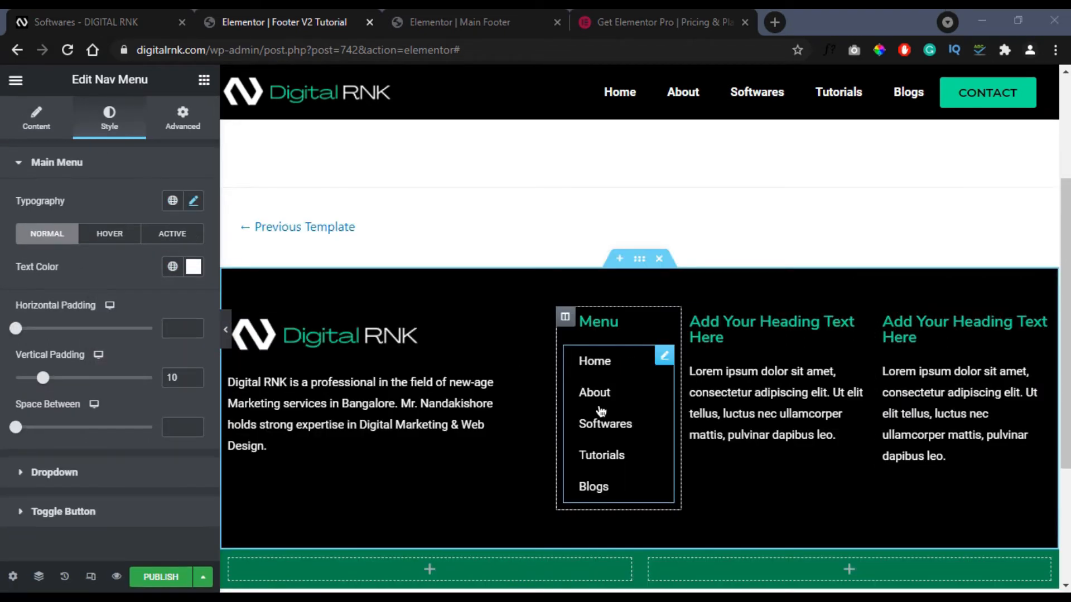
- Change the third column's heading to Social Links
{"action": "left_click", "coordinate": [735, 339]}
{"action": "left_click", "coordinate": [149, 242]}
{"action": "key", "text": "ctrl+a"}
{"action": "type", "text": "SOc"}
{"action": "key", "text": "BackSpace"}
{"action": "type", "text": "cial Links"}
- Change the fourth column's heading to Recommended Tools
{"action": "left_click", "coordinate": [973, 326]}
{"action": "left_click", "coordinate": [141, 235]}
{"action": "key", "text": "ctrl+a"}
{"action": "type", "text": "Recommended Tools"}
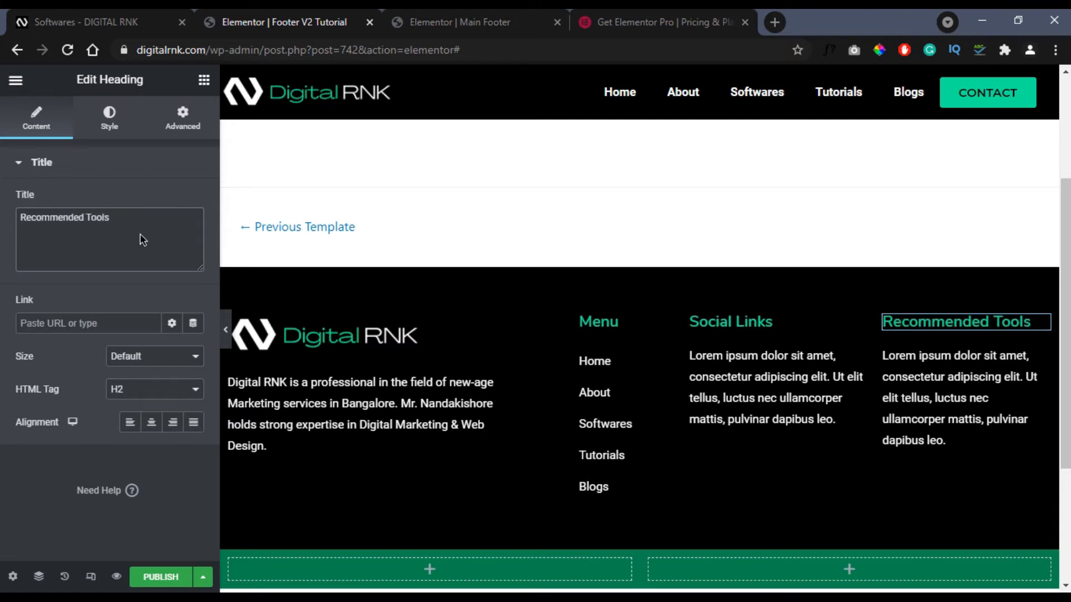
- Replace the text widget under the Social Links heading with a Social Icons widget
{"action": "right_click", "coordinate": [859, 356]}
{"action": "left_click", "coordinate": [909, 574]}
{"action": "left_click", "coordinate": [203, 80]}
{"action": "type", "text": "social"}
{"action": "left_click_drag", "start_coordinate": [57, 198], "coordinate": [710, 377]}
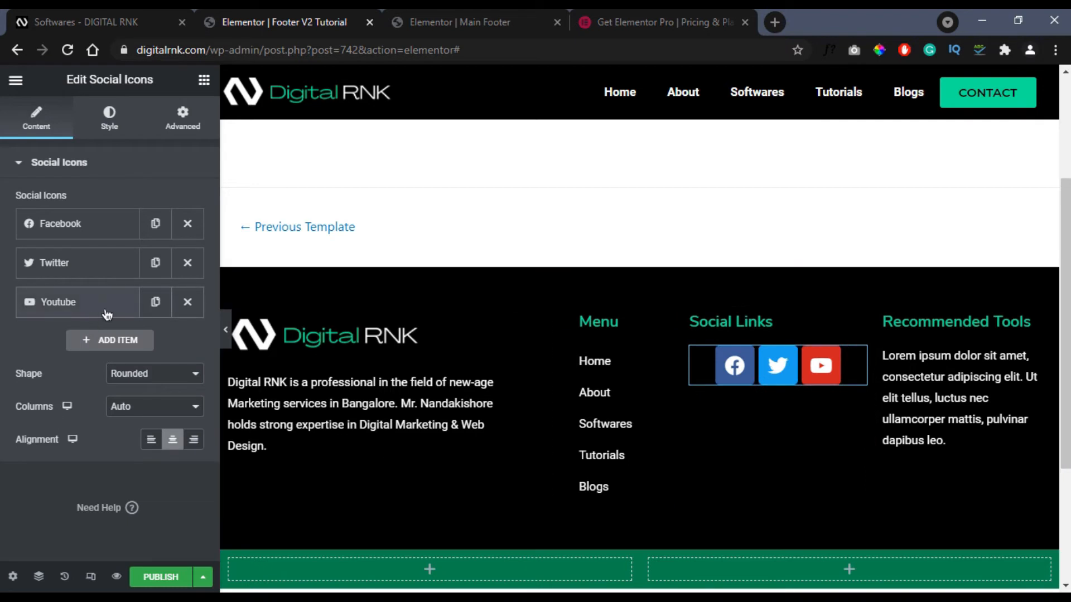
- Duplicate the Youtube item and change the last two social icons to Instagram and Linkedin
{"action": "left_click", "coordinate": [154, 305]}
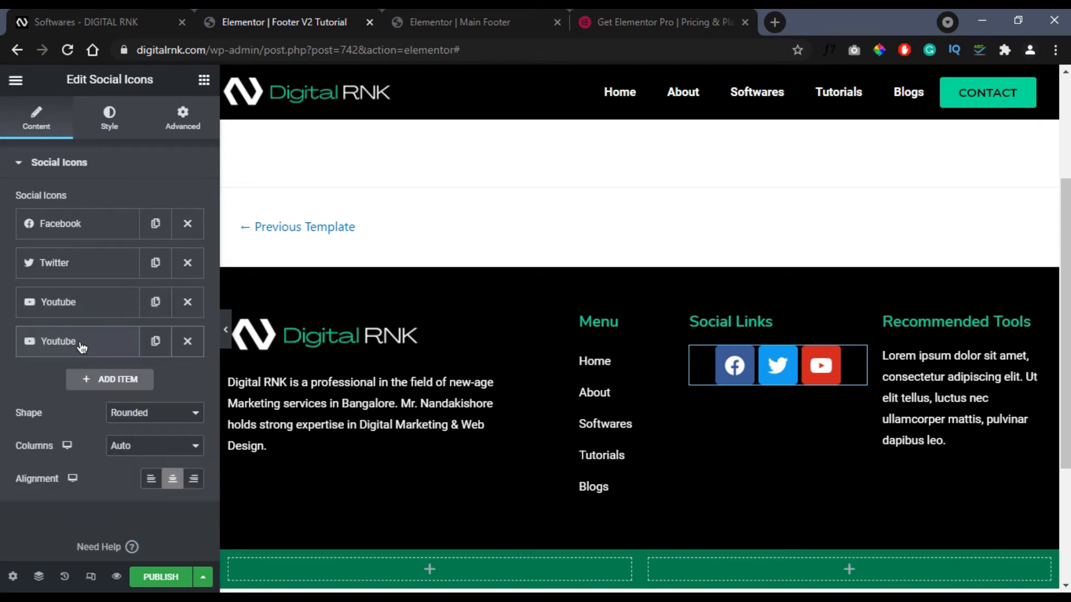
{"action": "left_click", "coordinate": [82, 347]}
{"action": "left_click", "coordinate": [82, 433]}
{"action": "left_click", "coordinate": [552, 146]}
{"action": "type", "text": "link"}
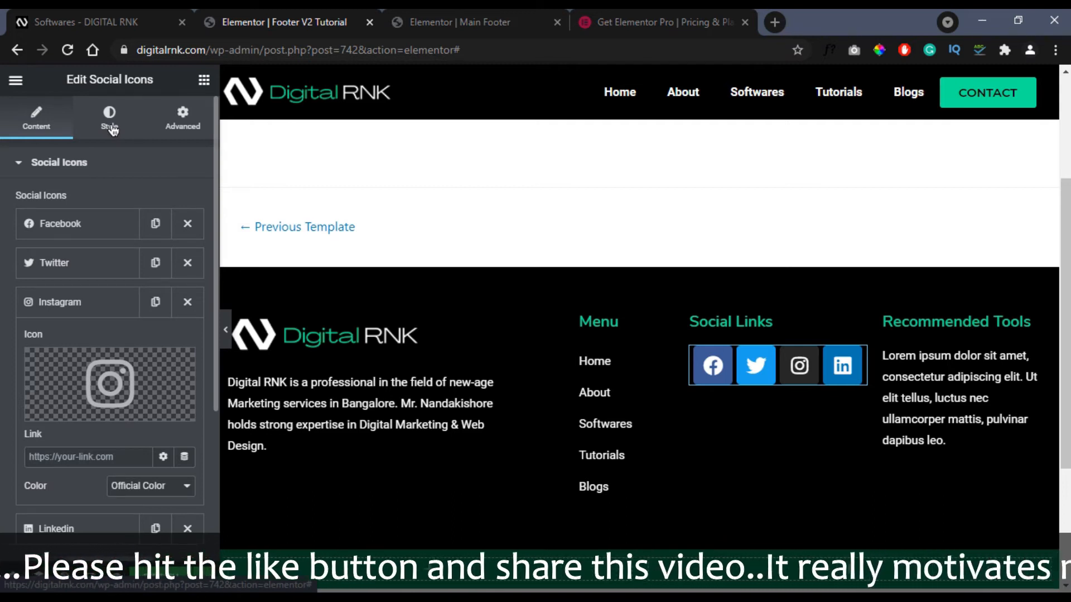
- Style the social icons with custom colours, using a fully transparent primary, a white secondary and size 18
{"action": "left_click", "coordinate": [111, 126]}
{"action": "left_click", "coordinate": [130, 207]}
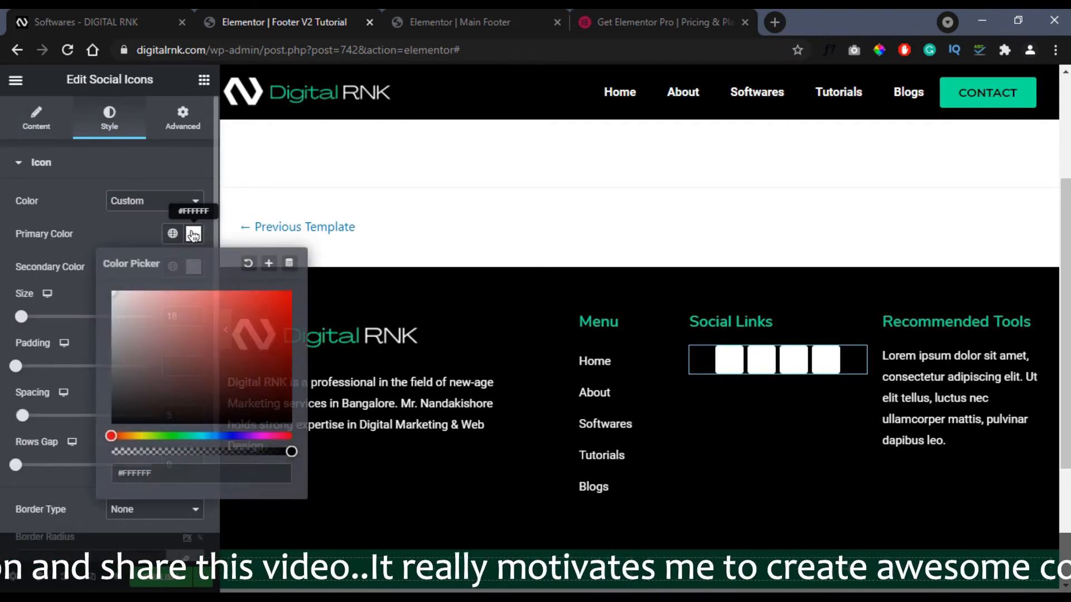
{"action": "left_click_drag", "start_coordinate": [107, 451], "coordinate": [94, 450]}
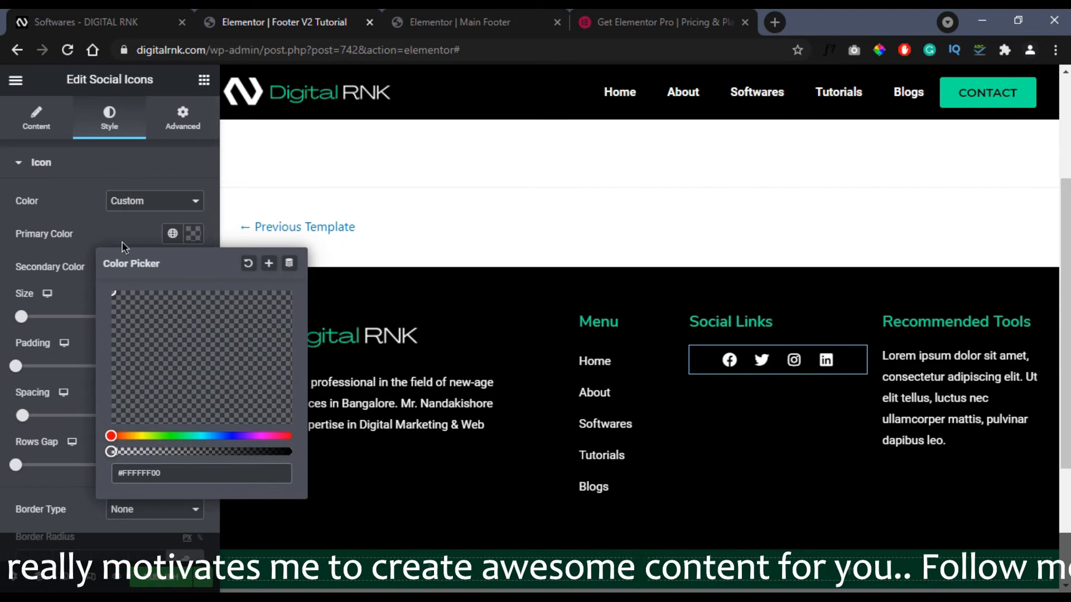
{"action": "left_click", "coordinate": [152, 231]}
{"action": "left_click", "coordinate": [193, 269]}
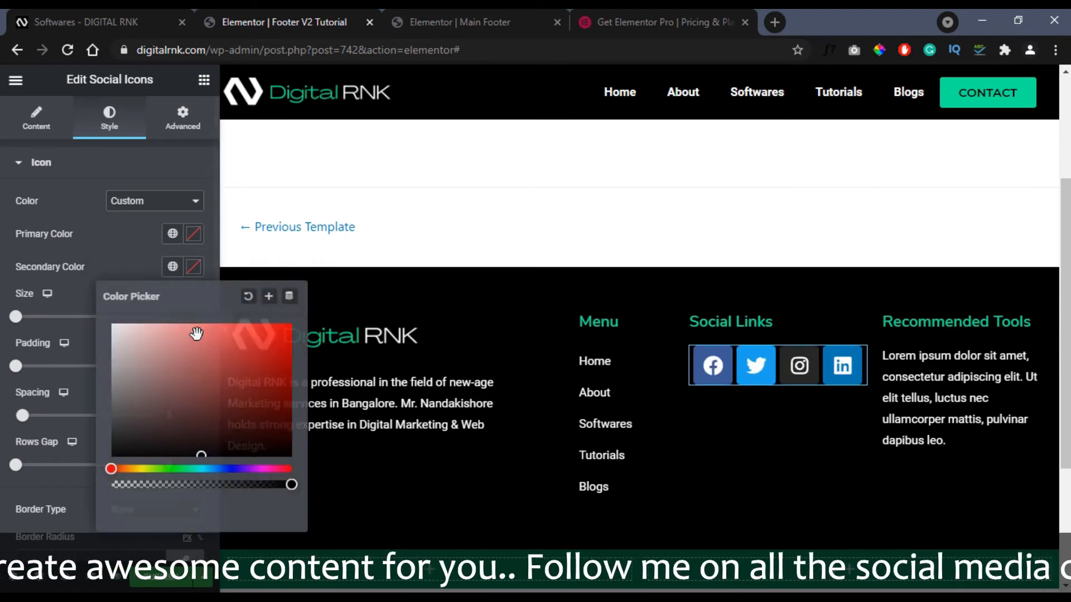
{"action": "left_click", "coordinate": [123, 247]}
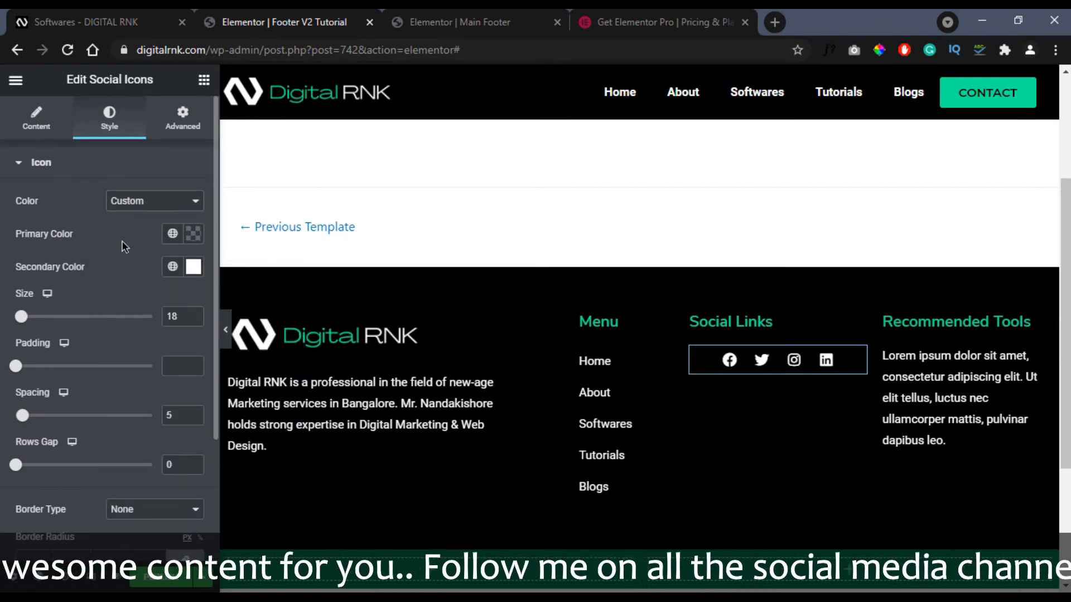
- Left-align the social icons and duplicate the Social Icons widget to form a second row
{"action": "left_click", "coordinate": [36, 127]}
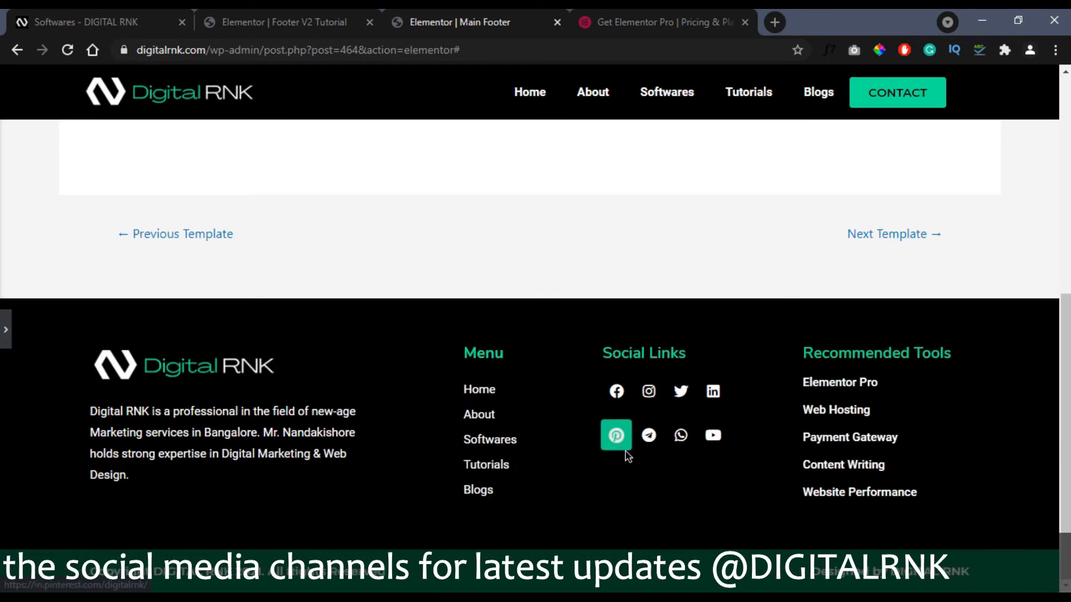
{"action": "left_click", "coordinate": [335, 13]}
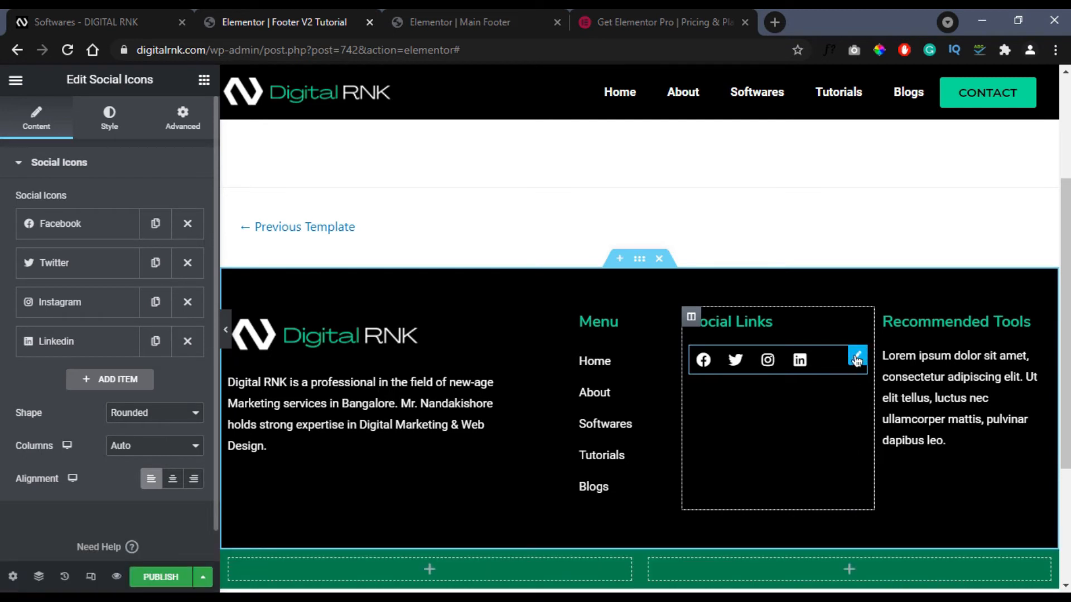
{"action": "right_click", "coordinate": [857, 360]}
{"action": "left_click", "coordinate": [873, 389]}
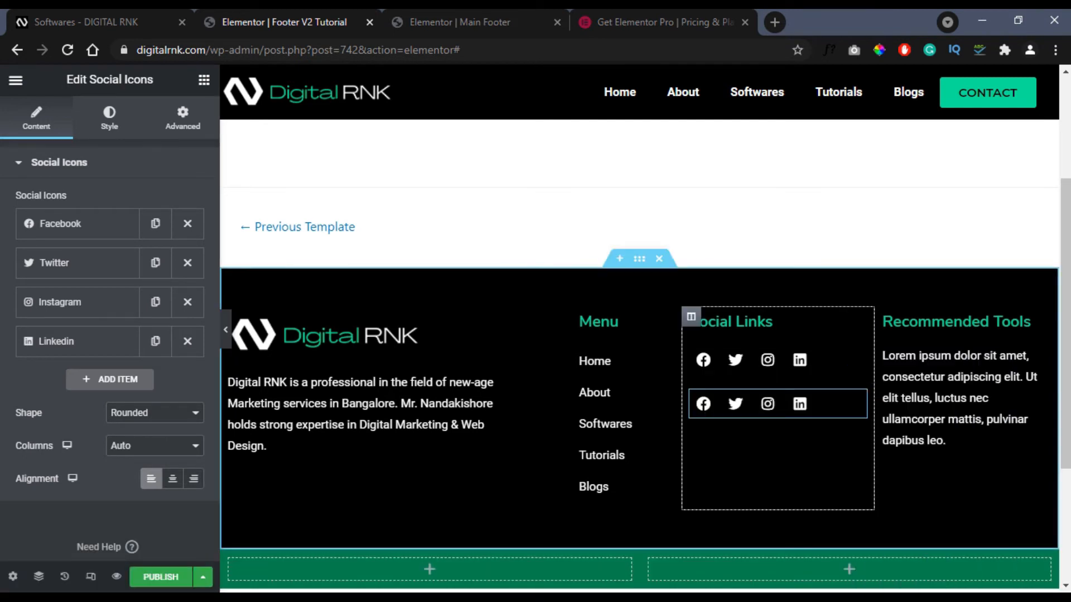
- Change the Facebook icon in the second social icons row to Pinterest
{"action": "left_click", "coordinate": [78, 224]}
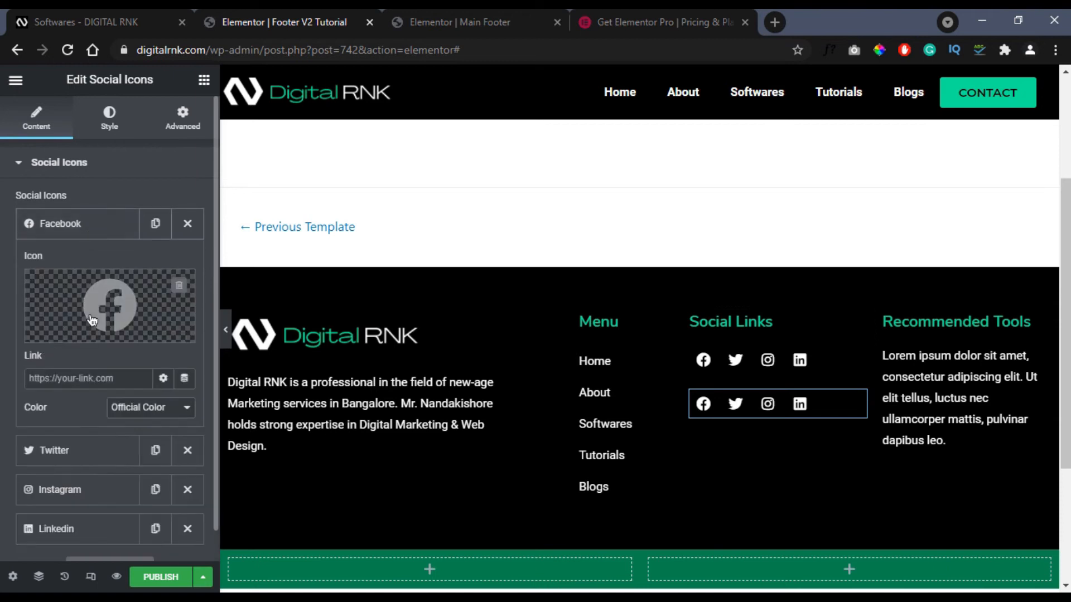
{"action": "left_click", "coordinate": [94, 339]}
{"action": "left_click", "coordinate": [520, 146]}
{"action": "type", "text": "pin"}
{"action": "left_click", "coordinate": [426, 265]}
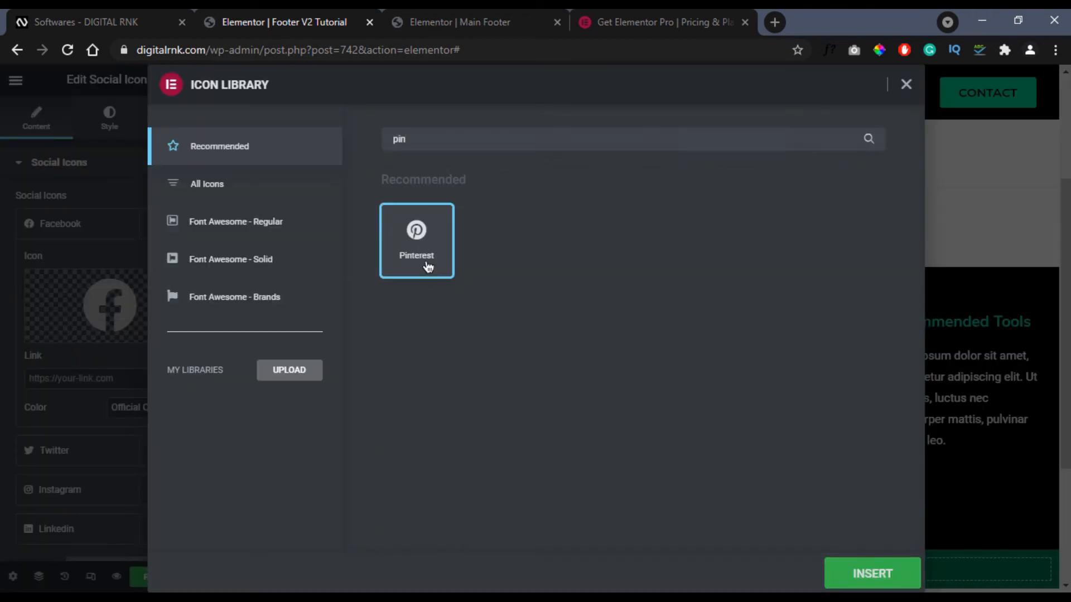
{"action": "left_click", "coordinate": [872, 574]}
- Change the Twitter icon in the second social icons row to Telegram
{"action": "left_click", "coordinate": [78, 263]}
{"action": "left_click", "coordinate": [93, 329]}
{"action": "left_click", "coordinate": [521, 147]}
{"action": "type", "text": "te"}
{"action": "left_click", "coordinate": [576, 241]}
{"action": "left_click", "coordinate": [872, 574]}
- Change the Instagram icon in the second social icons row to Whatsapp
{"action": "left_click", "coordinate": [69, 306]}
{"action": "left_click", "coordinate": [67, 411]}
{"action": "left_click", "coordinate": [577, 146]}
{"action": "type", "text": "what"}
{"action": "left_click", "coordinate": [416, 240]}
{"action": "left_click", "coordinate": [859, 571]}
- Change the Linkedin icon in the second social icons row to Youtube
{"action": "left_click", "coordinate": [69, 342]}
{"action": "left_click", "coordinate": [66, 450]}
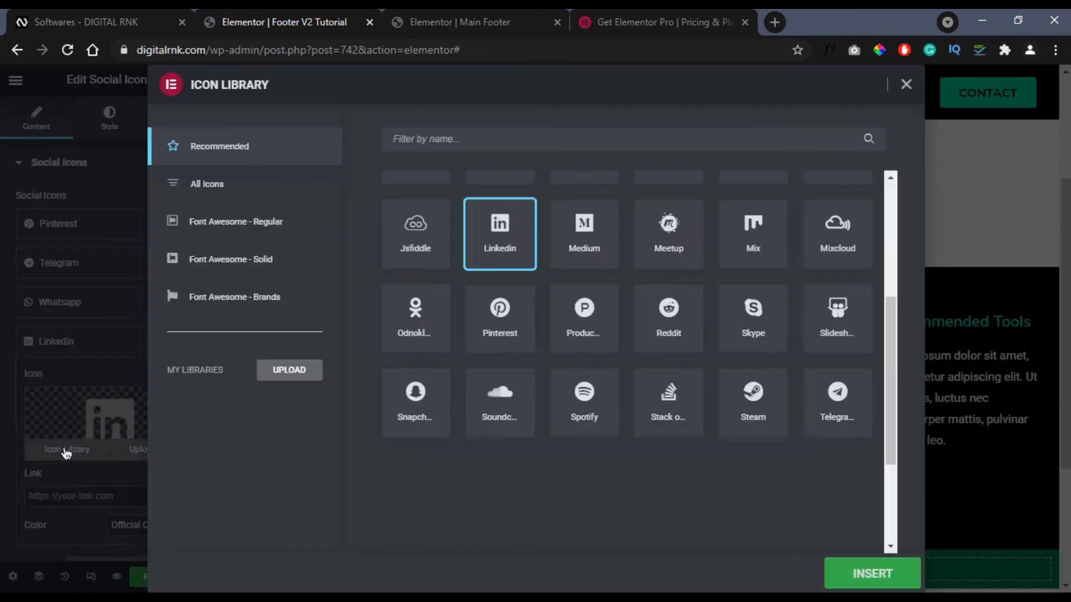
{"action": "left_click", "coordinate": [872, 574]}
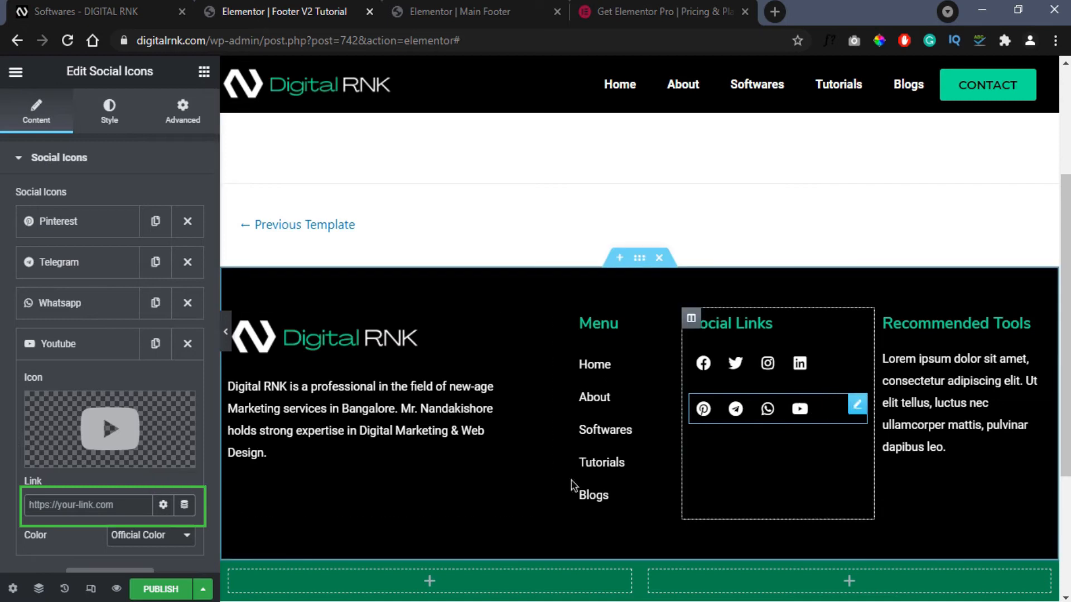
- Replace the text widget under the Recommended Tools heading with a Heading widget, following the Main Footer
{"action": "key", "text": "ctrl+Tab"}
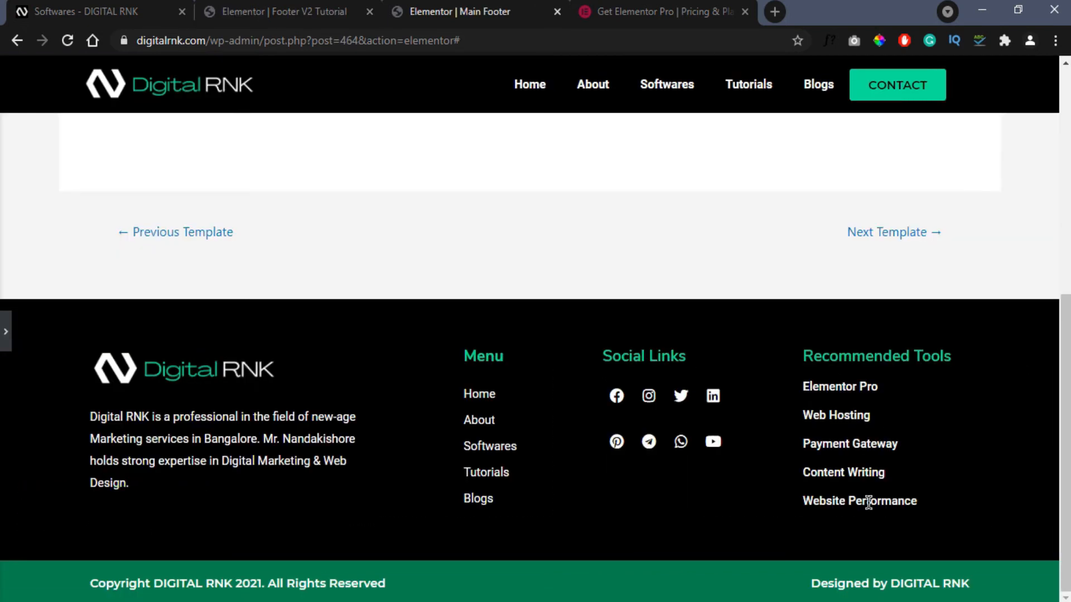
{"action": "key", "text": "ctrl+shift+Tab"}
{"action": "right_click", "coordinate": [948, 380]}
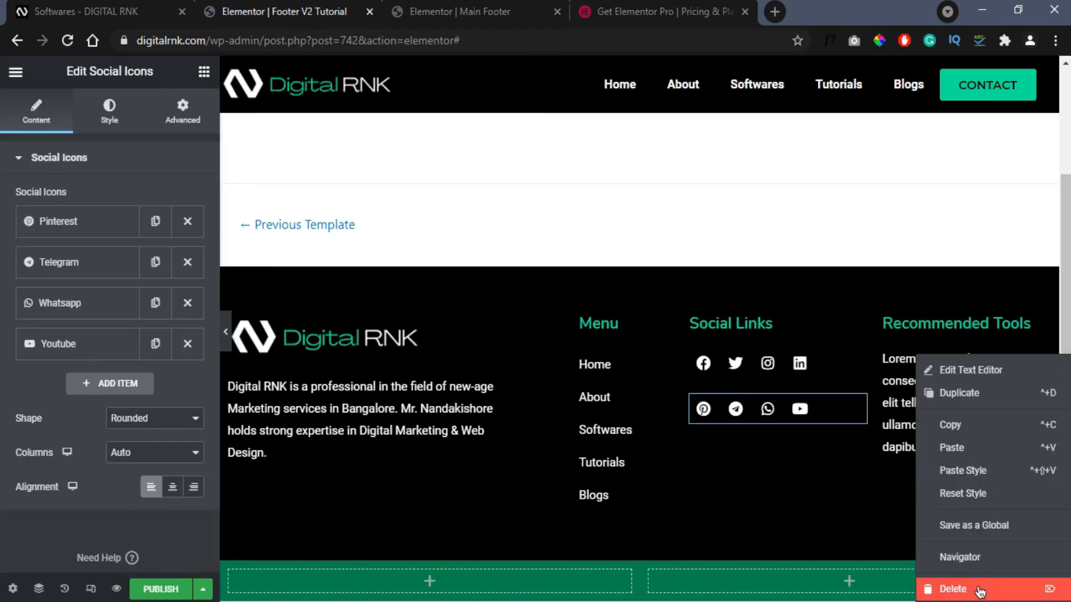
{"action": "left_click", "coordinate": [980, 593]}
{"action": "left_click", "coordinate": [204, 78]}
{"action": "left_click_drag", "start_coordinate": [162, 490], "coordinate": [904, 394]}
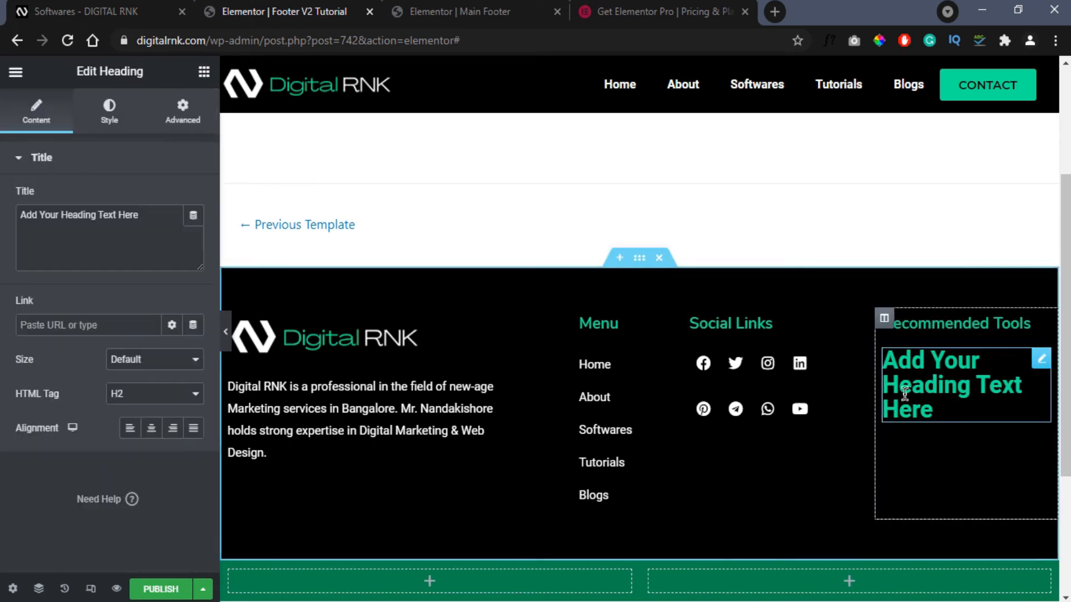
- Set the new heading's text colour to white #FFFFFF and its font size to 18 px
{"action": "left_click", "coordinate": [110, 112]}
{"action": "left_click", "coordinate": [193, 197]}
{"action": "left_click", "coordinate": [113, 259]}
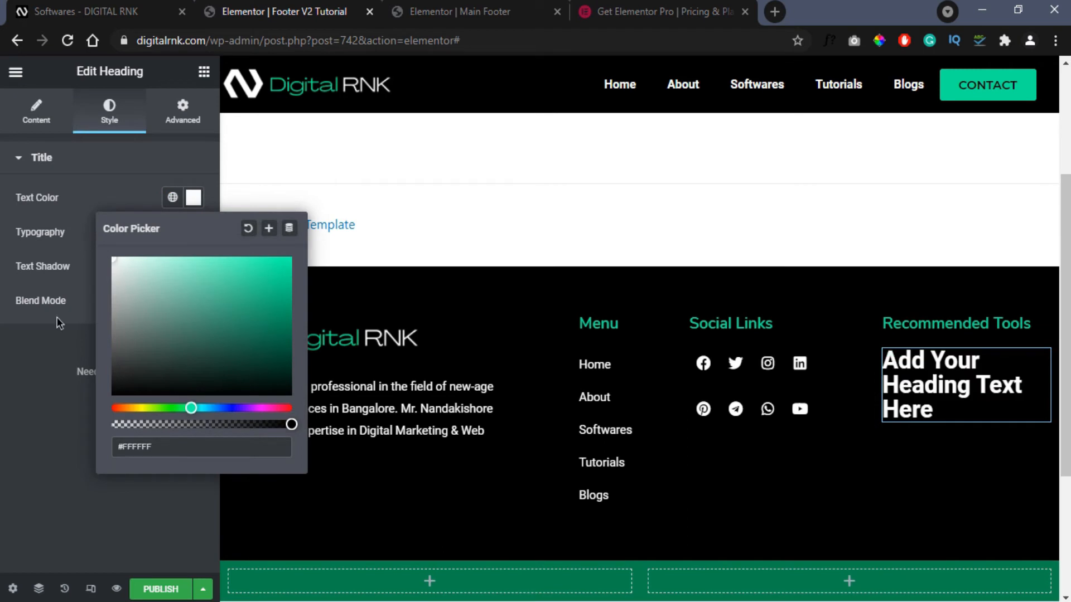
{"action": "left_click", "coordinate": [57, 317]}
{"action": "left_click", "coordinate": [193, 232]}
{"action": "left_click", "coordinate": [173, 360]}
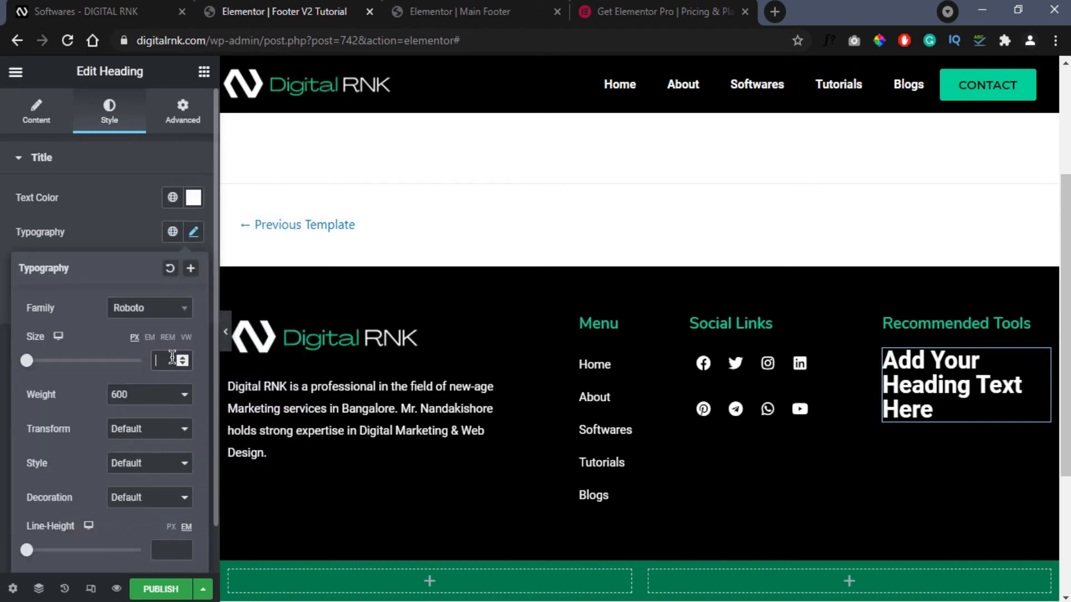
{"action": "type", "text": "18"}
- Duplicate the heading into five entries titled Elementor Pro, Web Hosting, Payment Gateway, Content Writing and Website Performance
{"action": "right_click", "coordinate": [1003, 356]}
{"action": "left_click", "coordinate": [1013, 400]}
{"action": "right_click", "coordinate": [1009, 384]}
{"action": "left_click", "coordinate": [1005, 398]}
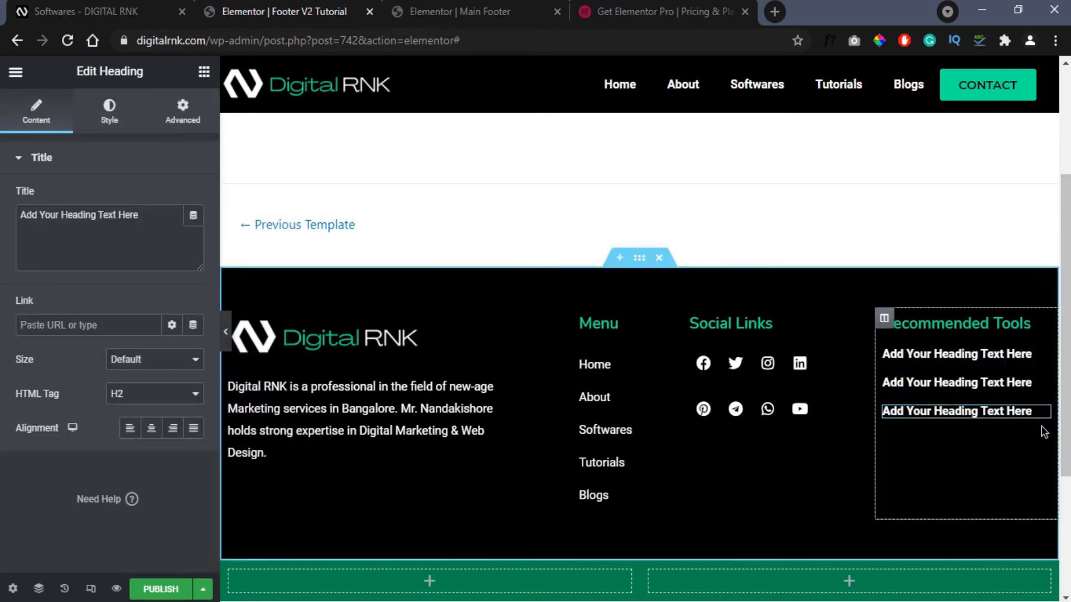
{"action": "right_click", "coordinate": [1015, 414]}
{"action": "left_click", "coordinate": [997, 398]}
{"action": "right_click", "coordinate": [990, 441]}
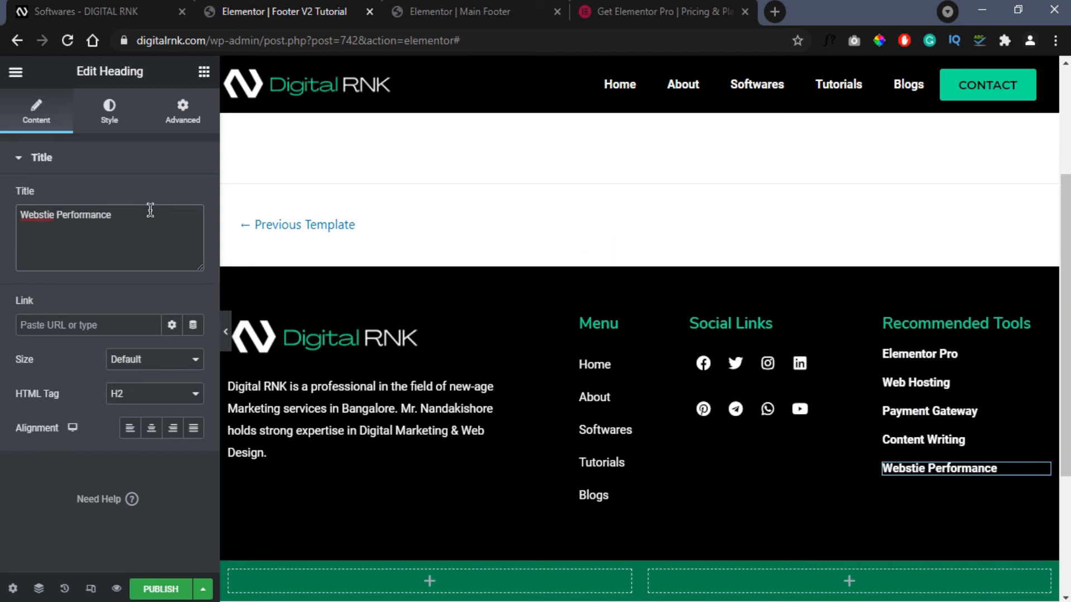
{"action": "right_click", "coordinate": [25, 216]}
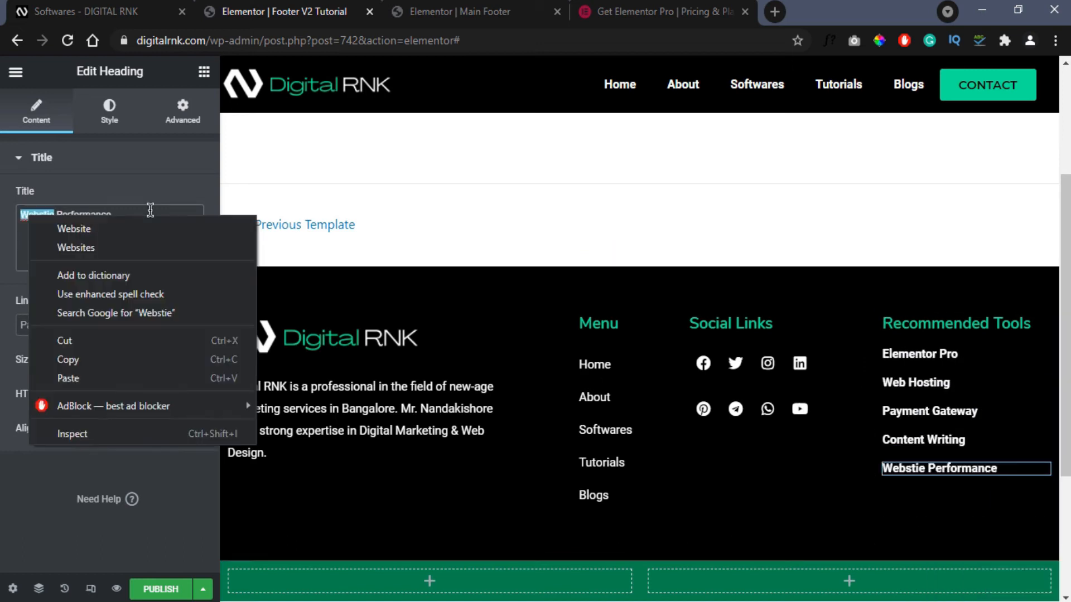
{"action": "key", "text": "Escape"}
{"action": "type", "text": "Website"}
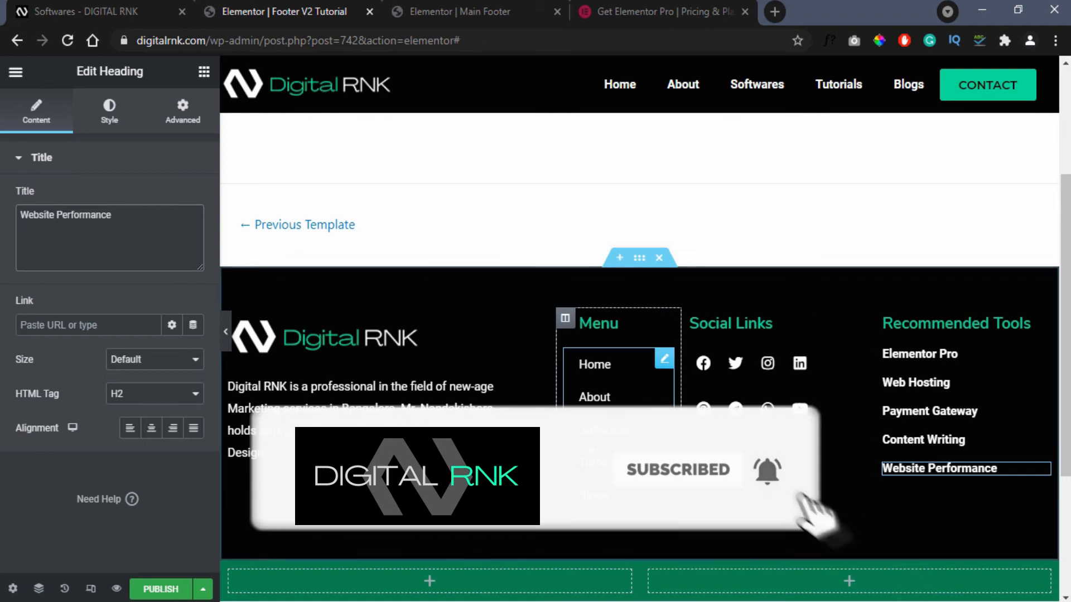
- Unlink the green bottom section's padding values and set its top and bottom padding to 10 px
{"action": "scroll", "coordinate": [616, 461], "scroll_direction": "down", "scroll_amount": 3}
{"action": "left_click", "coordinate": [640, 400]}
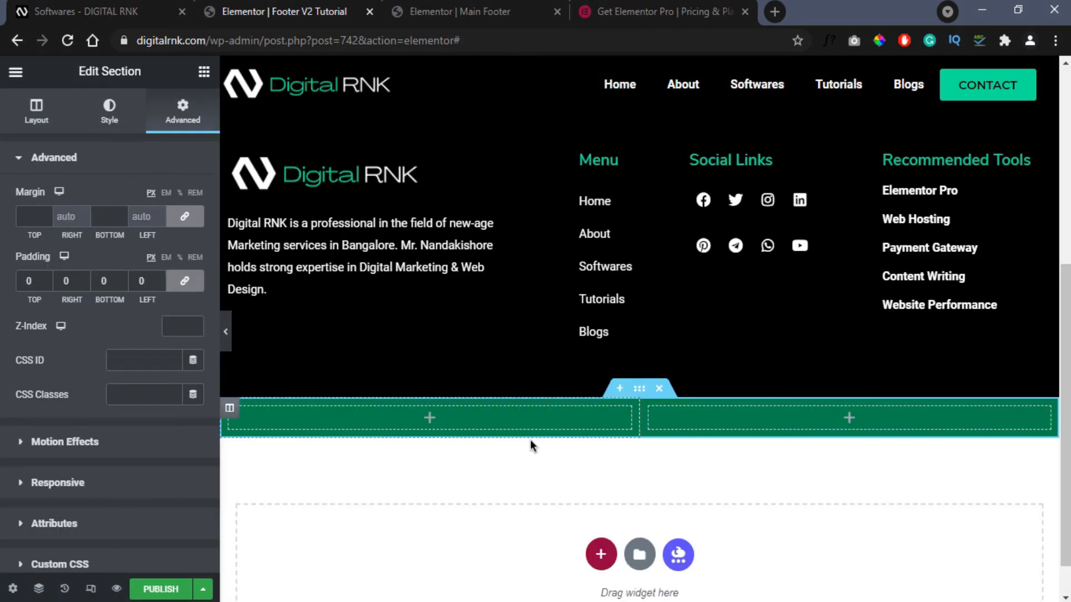
{"action": "left_click", "coordinate": [185, 280]}
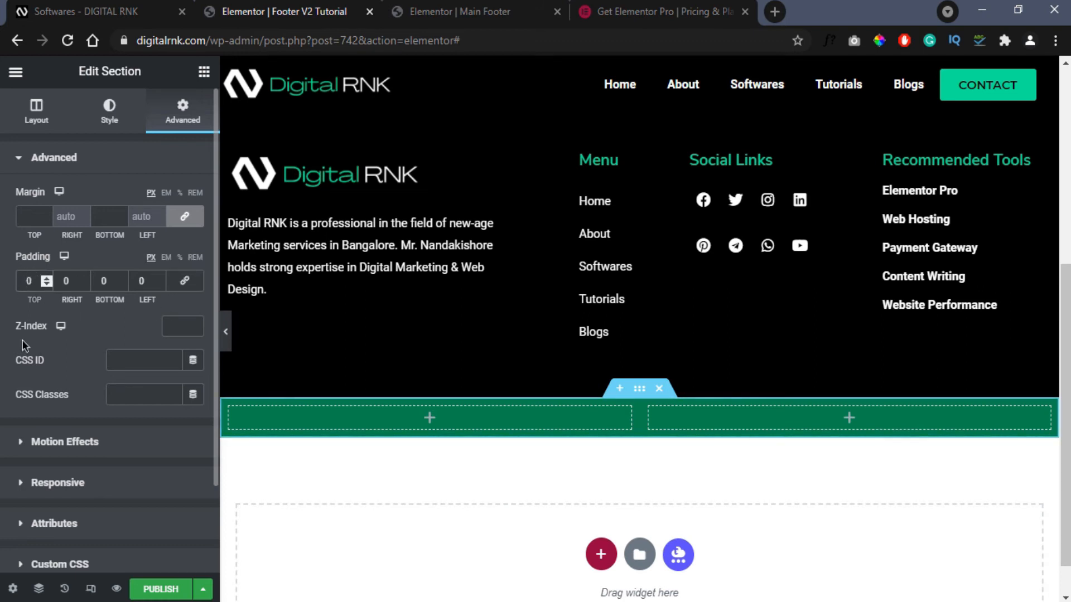
{"action": "type", "text": "10"}
{"action": "key", "text": "Tab"}
{"action": "key", "text": "Tab"}
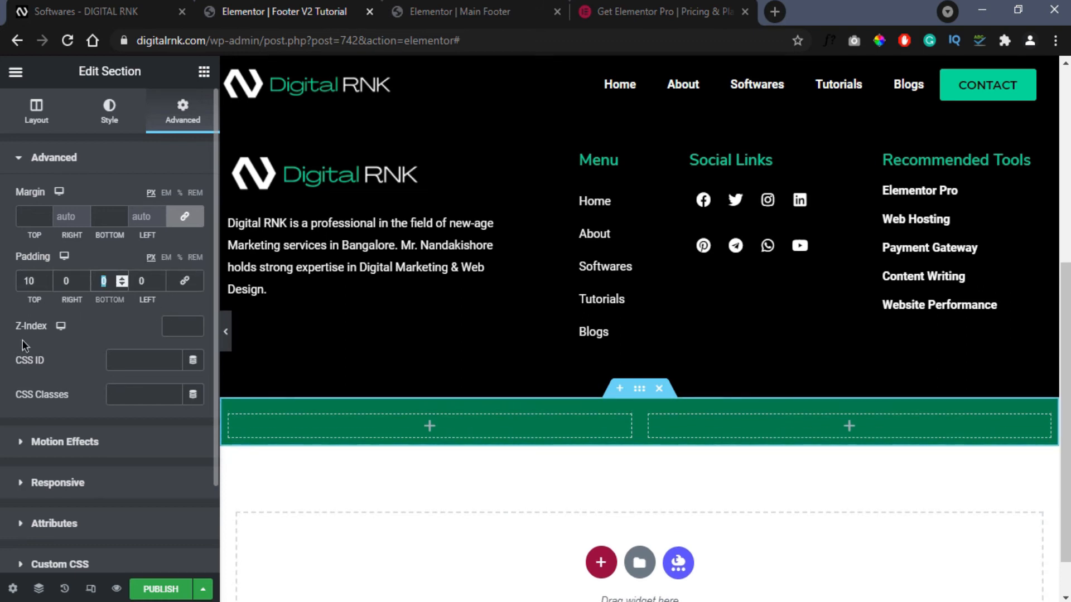
{"action": "type", "text": "10"}
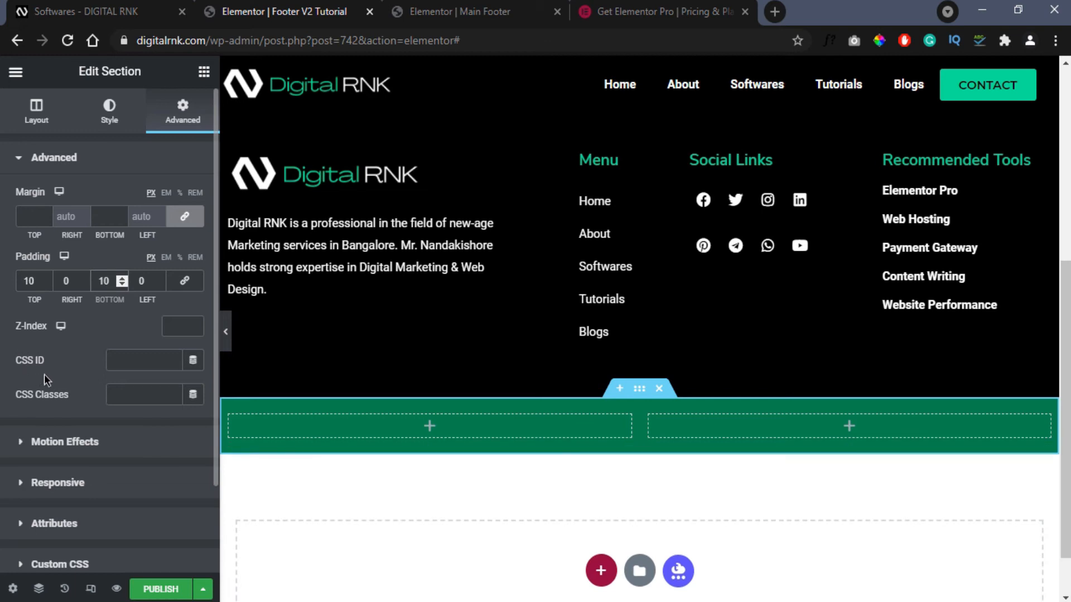
- Add a Heading widget to the left column of the green bottom section
{"action": "left_click", "coordinate": [204, 72]}
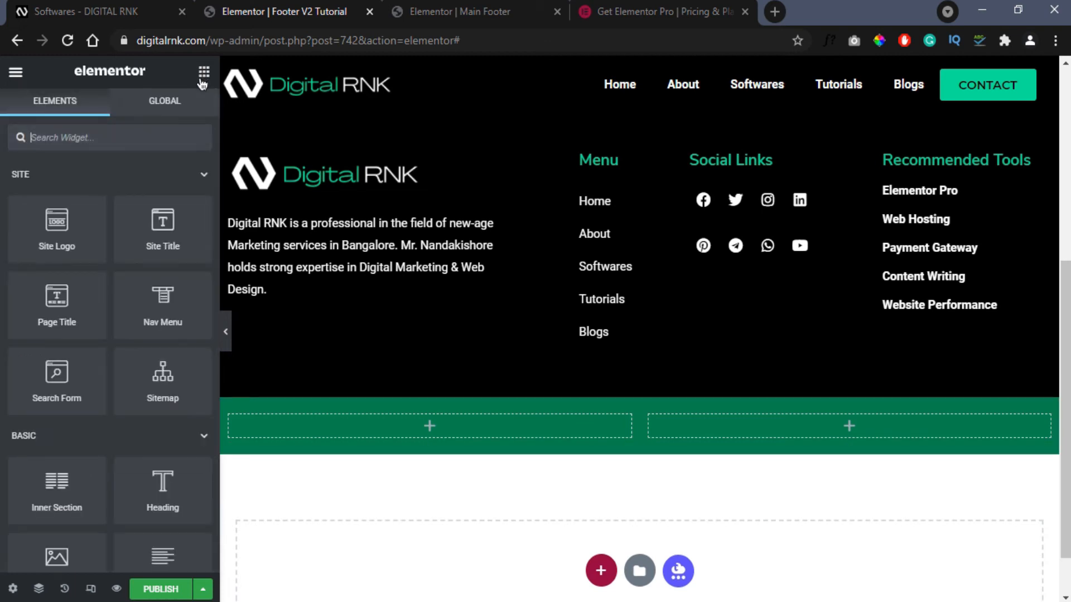
{"action": "scroll", "coordinate": [177, 357], "scroll_direction": "down", "scroll_amount": 3}
{"action": "left_click_drag", "start_coordinate": [167, 331], "coordinate": [328, 426]}
- Copy the Main Footer's copyright line into the new heading's title as Copyright DIGITAL RNK 2021. All Rights Reserved
{"action": "key", "text": "ctrl+Tab"}
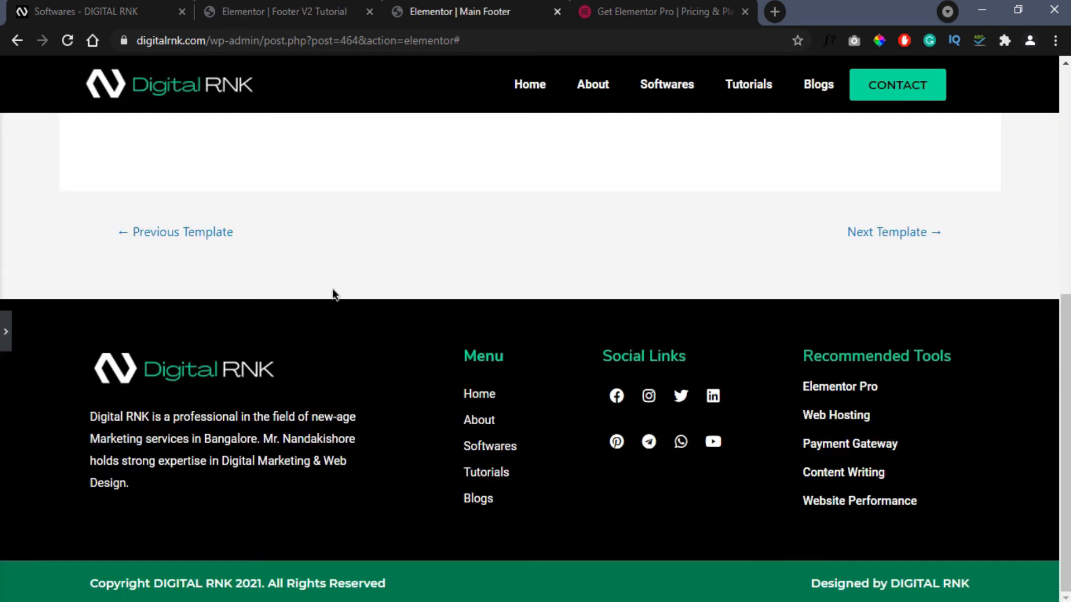
{"action": "right_click", "coordinate": [165, 582]}
{"action": "left_click", "coordinate": [129, 479]}
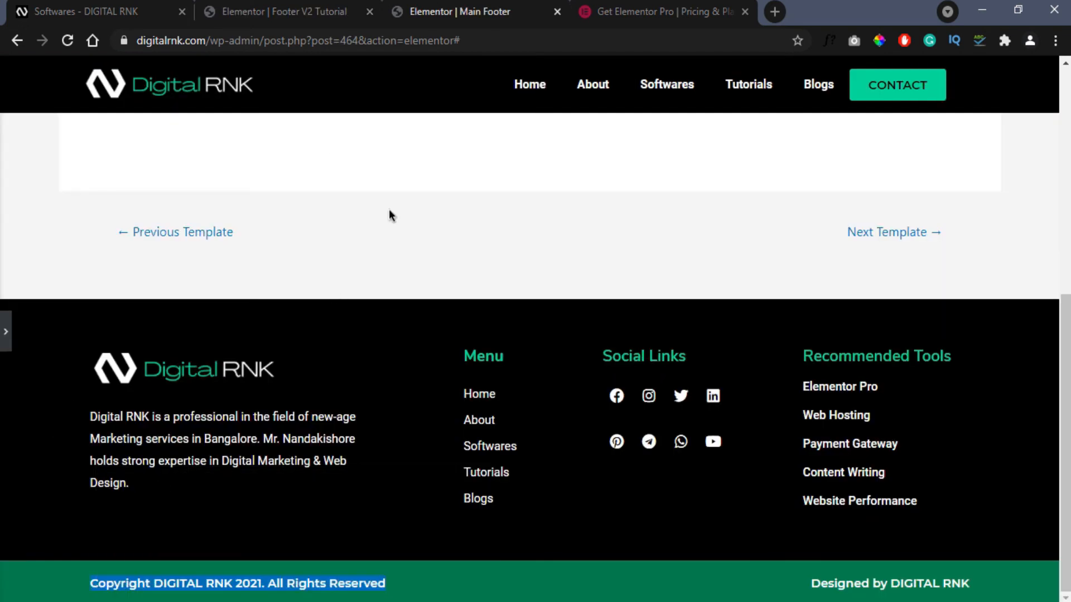
{"action": "key", "text": "ctrl+shift+Tab"}
{"action": "triple_click", "coordinate": [178, 241]}
{"action": "right_click", "coordinate": [177, 241]}
{"action": "left_click", "coordinate": [190, 301]}
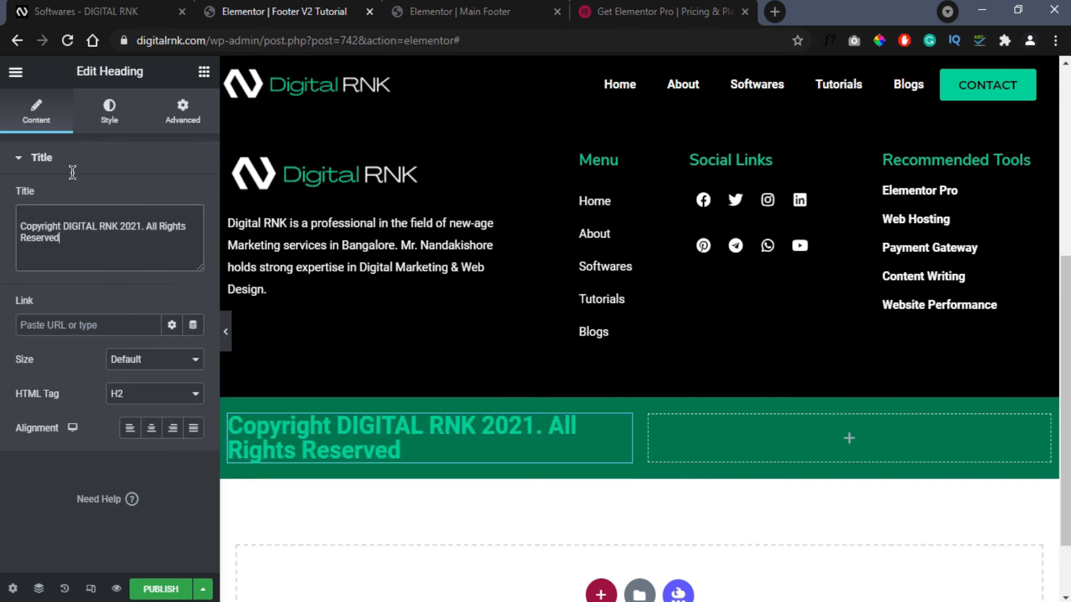
- Style the copyright heading with white #FFFFFF text, the Montserrat font family and a size of 15 px
{"action": "left_click", "coordinate": [110, 112]}
{"action": "left_click", "coordinate": [194, 198]}
{"action": "left_click", "coordinate": [113, 258]}
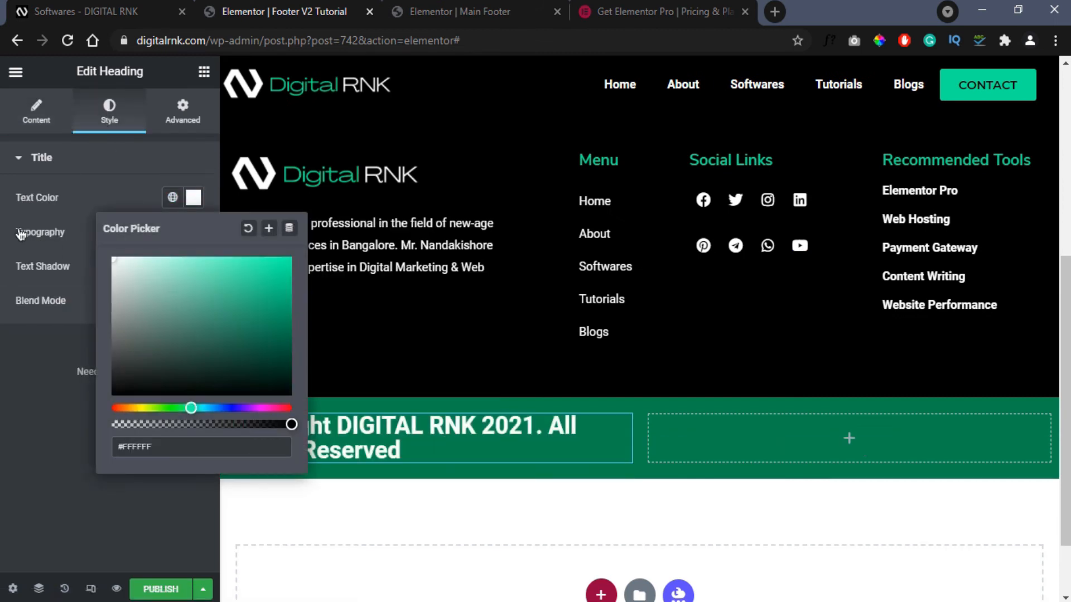
{"action": "left_click", "coordinate": [20, 234]}
{"action": "left_click", "coordinate": [193, 231]}
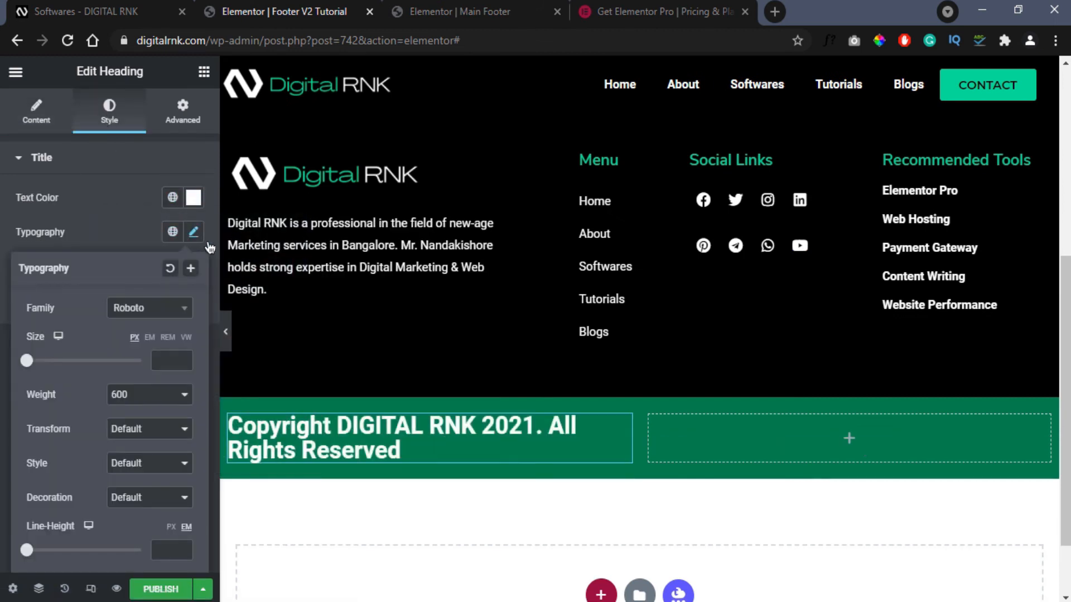
{"action": "left_click", "coordinate": [158, 313]}
{"action": "type", "text": "monts"}
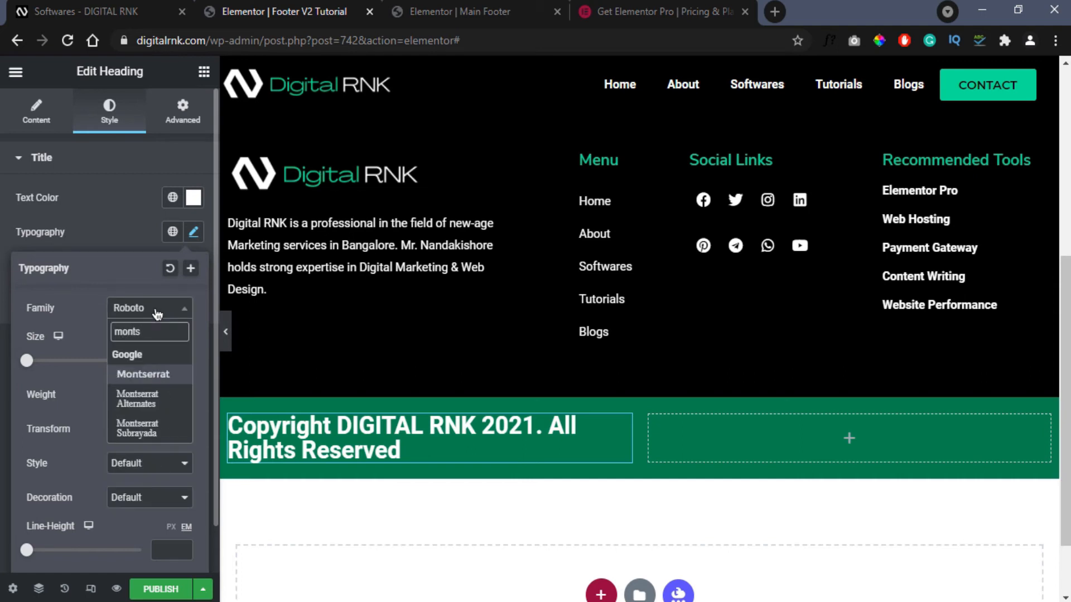
{"action": "key", "text": "Return"}
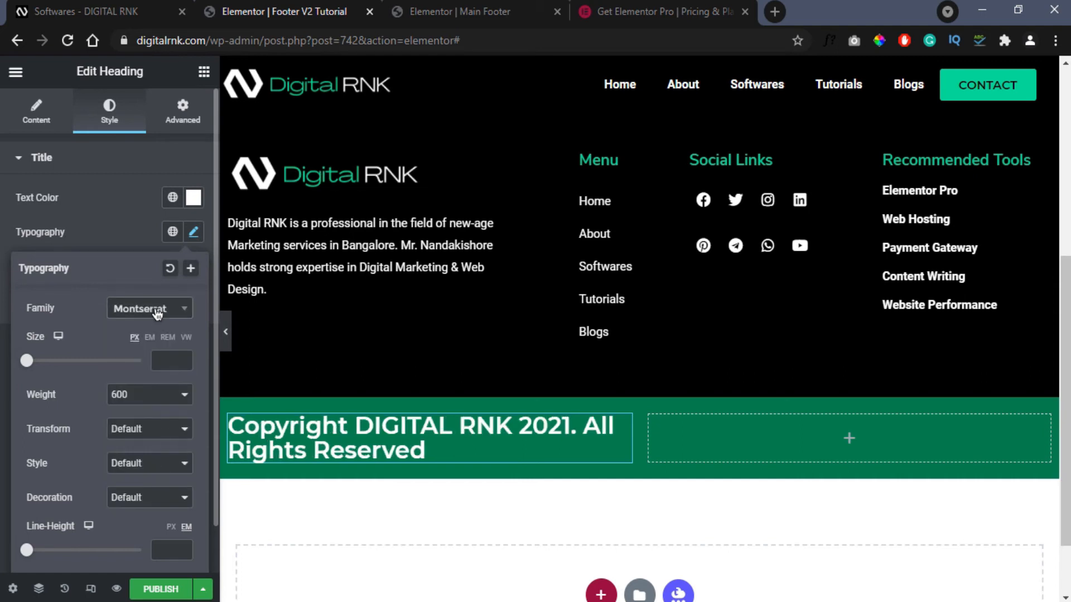
{"action": "type", "text": "15"}
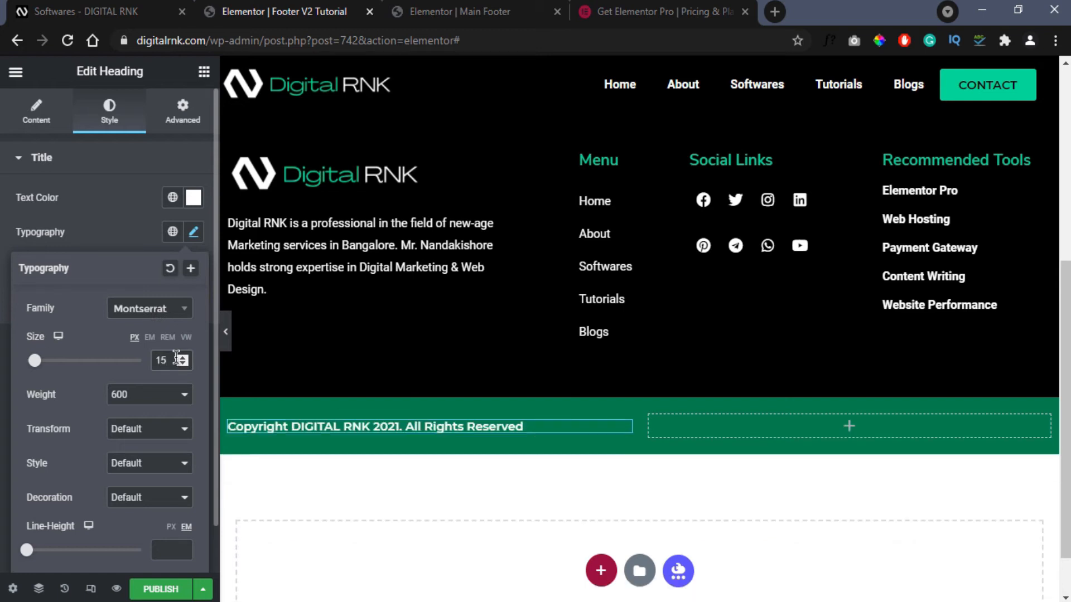
- Copy the styled copyright heading and paste it into the empty second column of the green bottom section
{"action": "left_click", "coordinate": [127, 217]}
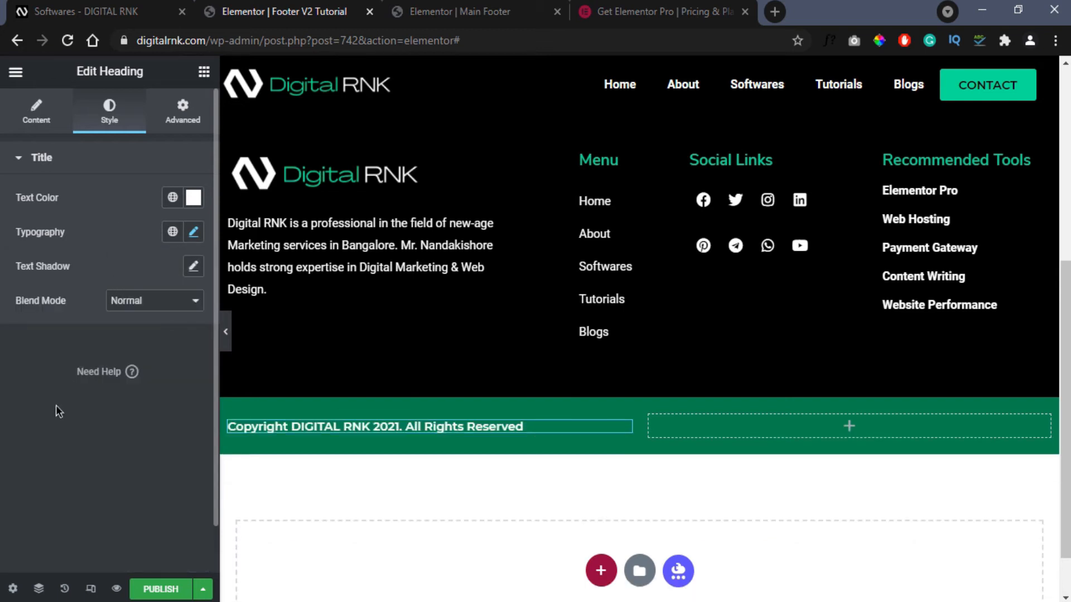
{"action": "right_click", "coordinate": [623, 435]}
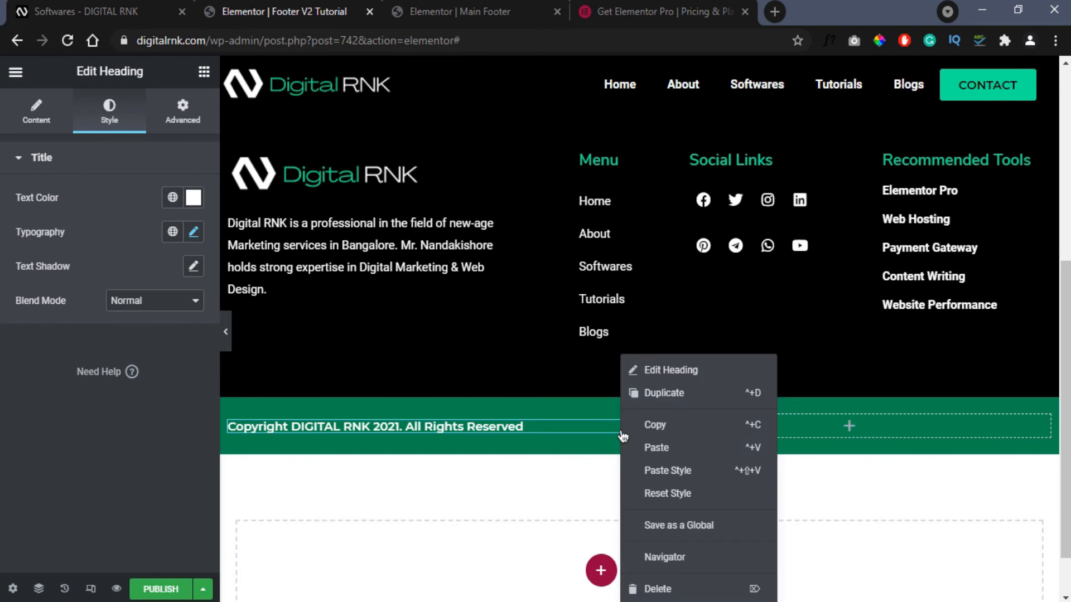
{"action": "left_click", "coordinate": [715, 424]}
{"action": "right_click", "coordinate": [720, 427]}
{"action": "left_click", "coordinate": [719, 478]}
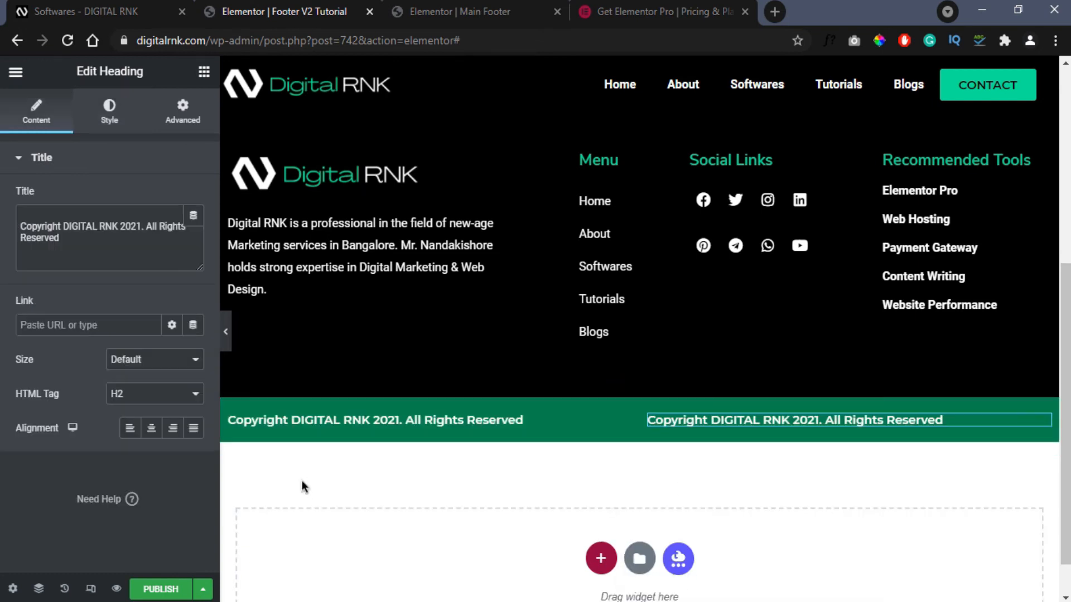
- Right-align the pasted heading and change its title to Designed by DIGITAL RNK
{"action": "left_click", "coordinate": [171, 429]}
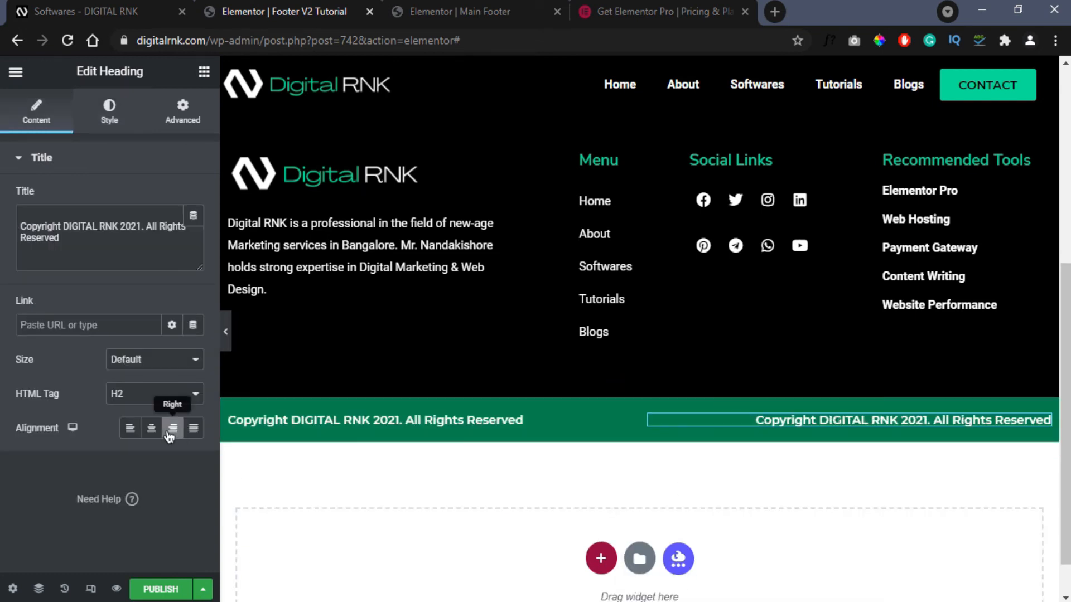
{"action": "left_click", "coordinate": [290, 422]}
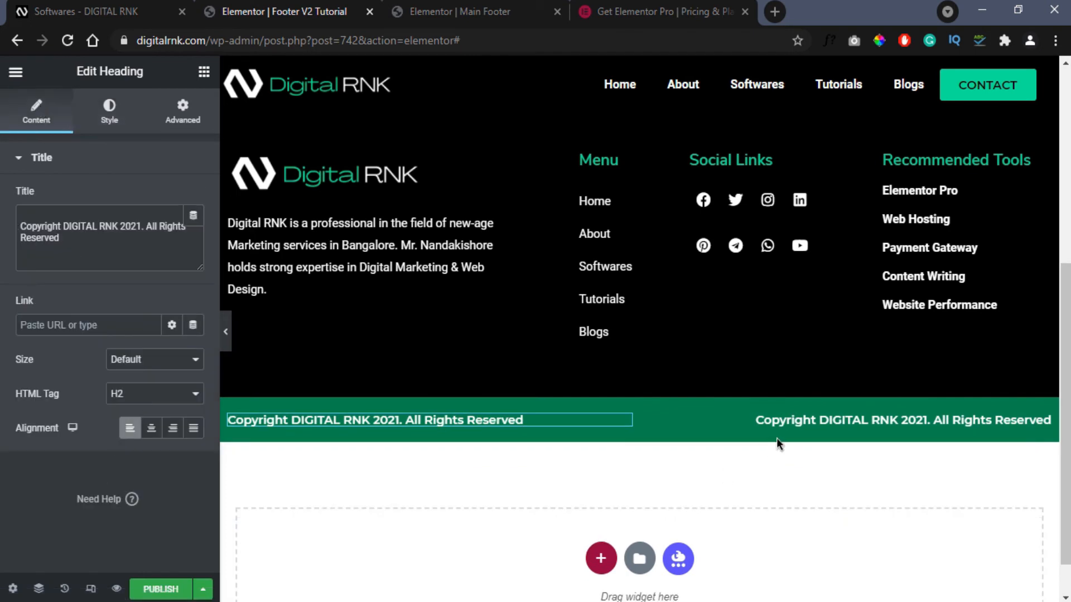
{"action": "left_click", "coordinate": [791, 429]}
{"action": "left_click", "coordinate": [119, 252]}
{"action": "key", "text": "ctrl+a"}
{"action": "type", "text": "Designed by DIGITAL RNK"}
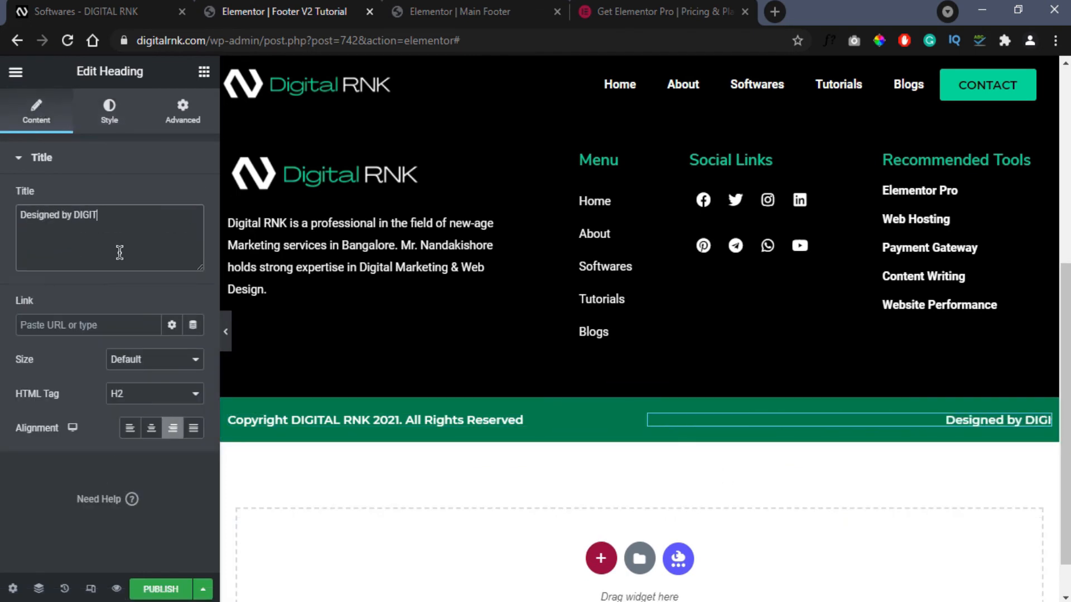
{"action": "left_click", "coordinate": [86, 325]}
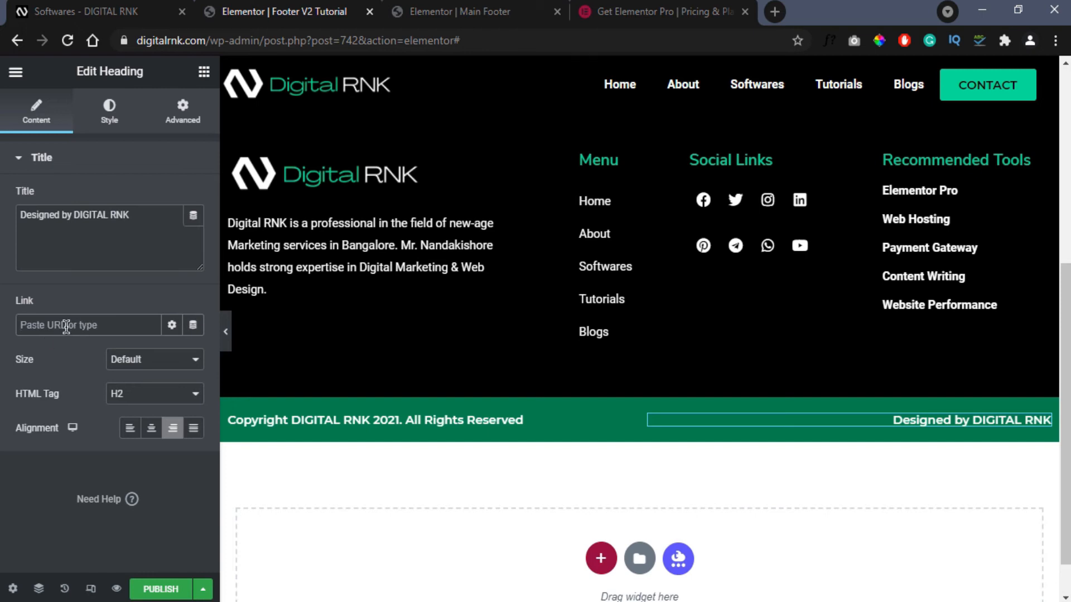
- Preview the whole footer at full width with the editor panel hidden, and bring the panel back
{"action": "left_click", "coordinate": [225, 331]}
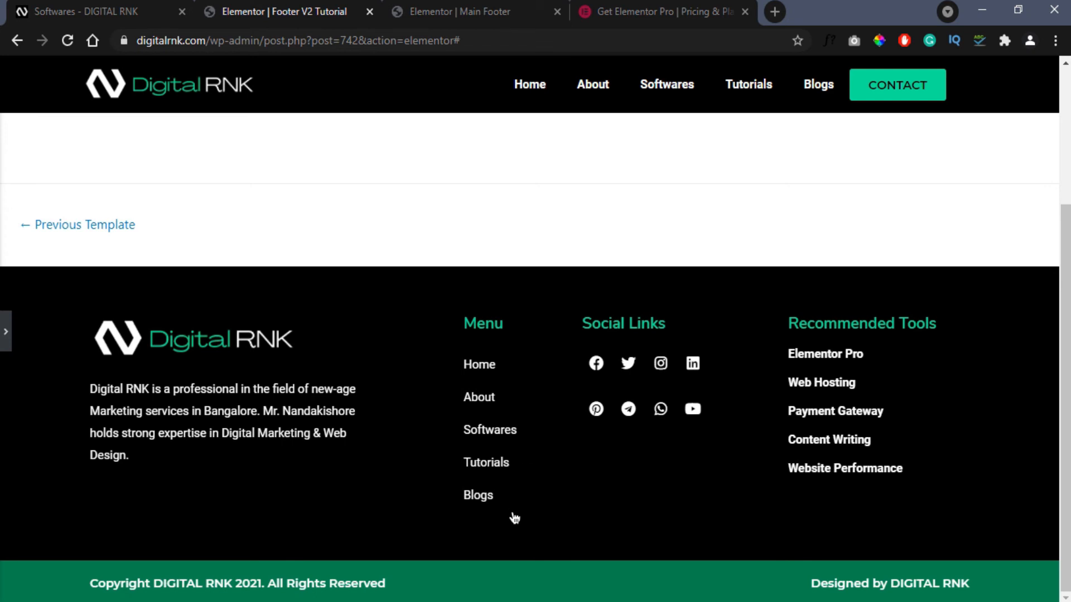
{"action": "left_click", "coordinate": [6, 324]}
{"action": "left_click", "coordinate": [6, 331]}
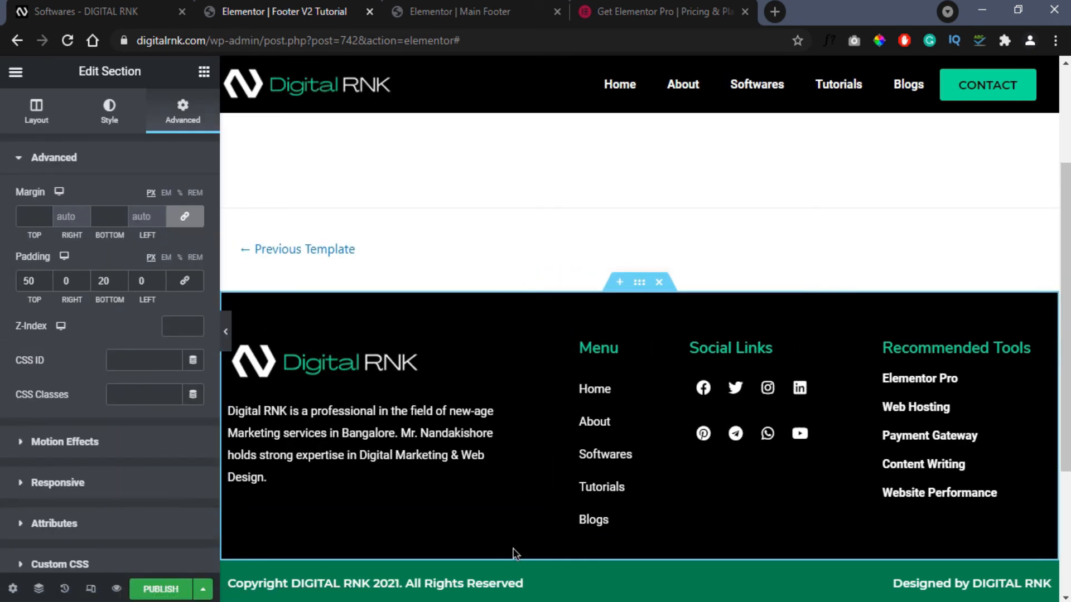
- Switch to the mobile preview and center the footer's logo image and the company description text
{"action": "left_click", "coordinate": [91, 590]}
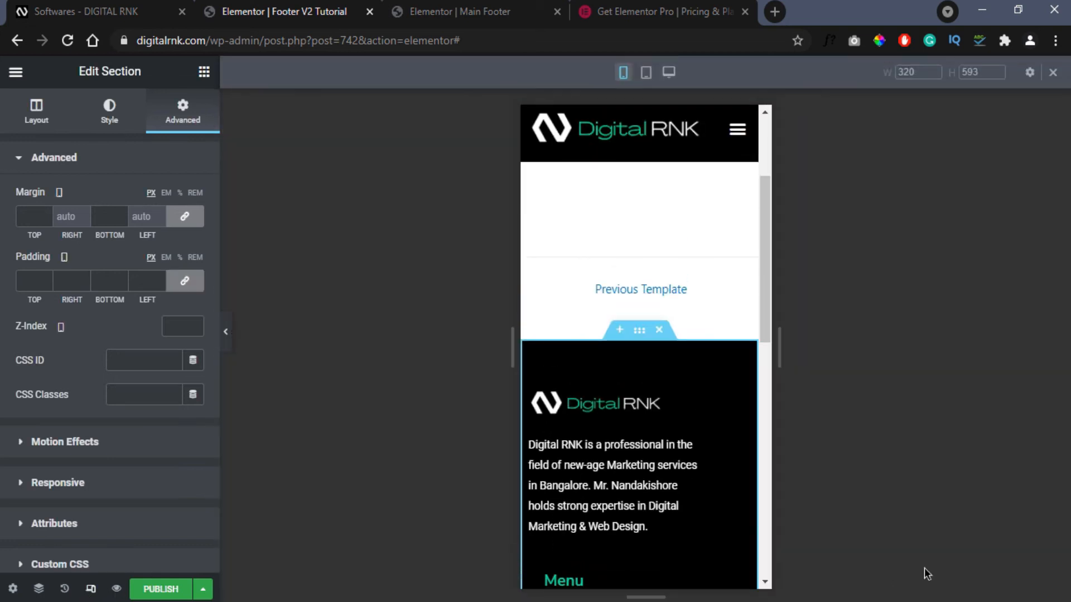
{"action": "scroll", "coordinate": [741, 478], "scroll_direction": "down", "scroll_amount": 3}
{"action": "scroll", "coordinate": [742, 453], "scroll_direction": "down", "scroll_amount": 10}
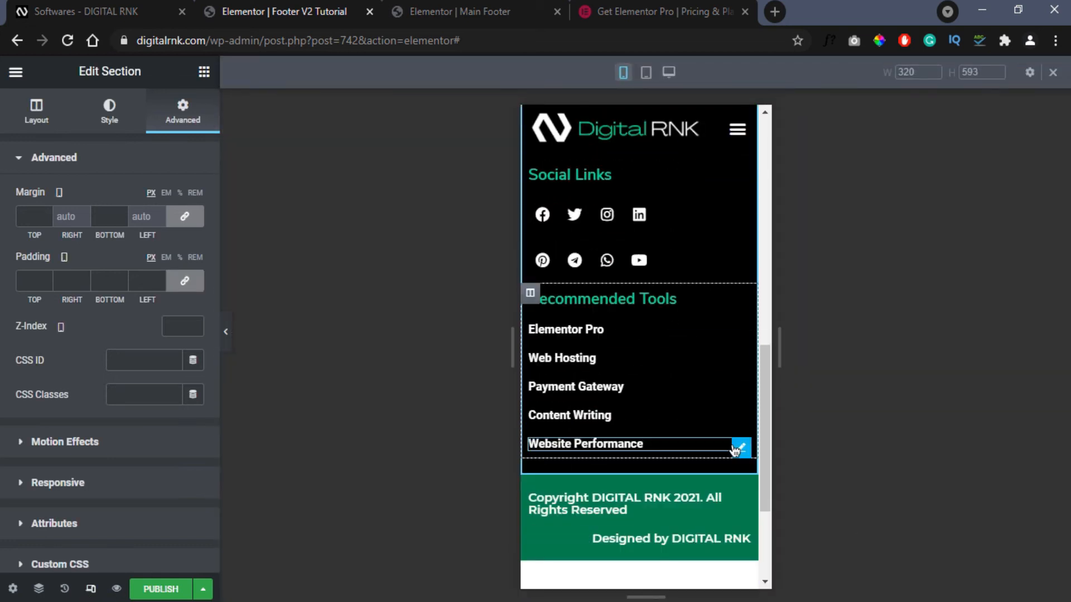
{"action": "scroll", "coordinate": [729, 450], "scroll_direction": "up", "scroll_amount": 5}
{"action": "scroll", "coordinate": [729, 450], "scroll_direction": "up", "scroll_amount": 5}
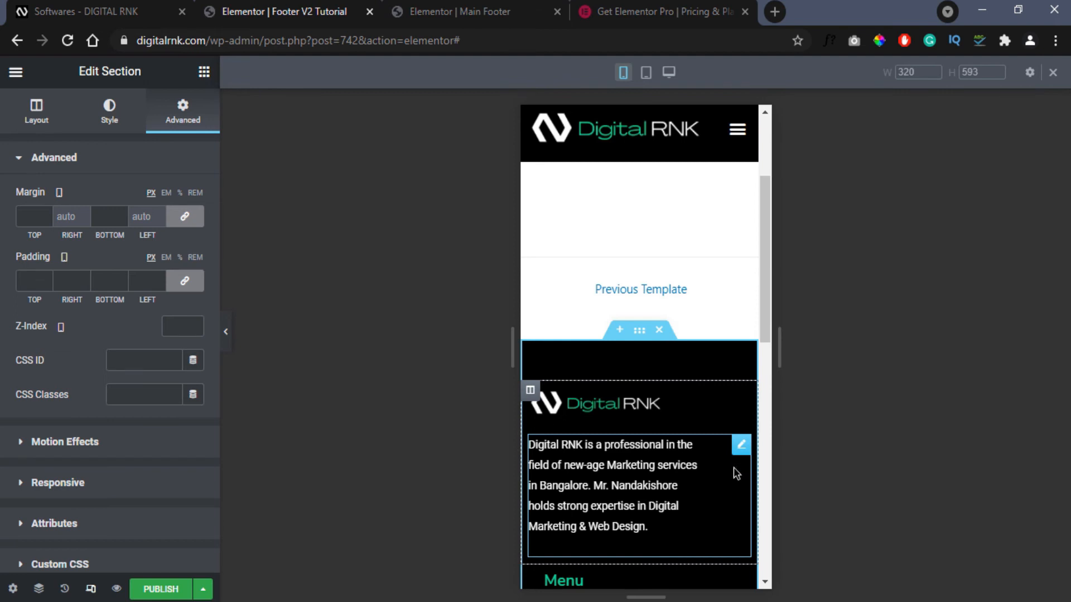
{"action": "left_click", "coordinate": [631, 403]}
{"action": "left_click", "coordinate": [41, 114]}
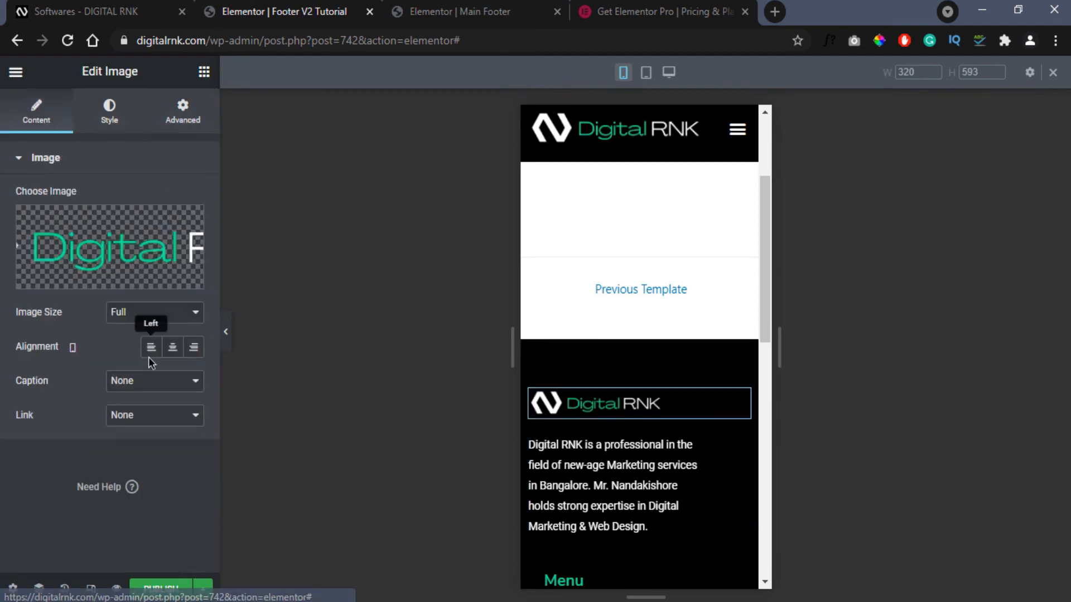
{"action": "left_click", "coordinate": [177, 351]}
{"action": "left_click", "coordinate": [568, 474]}
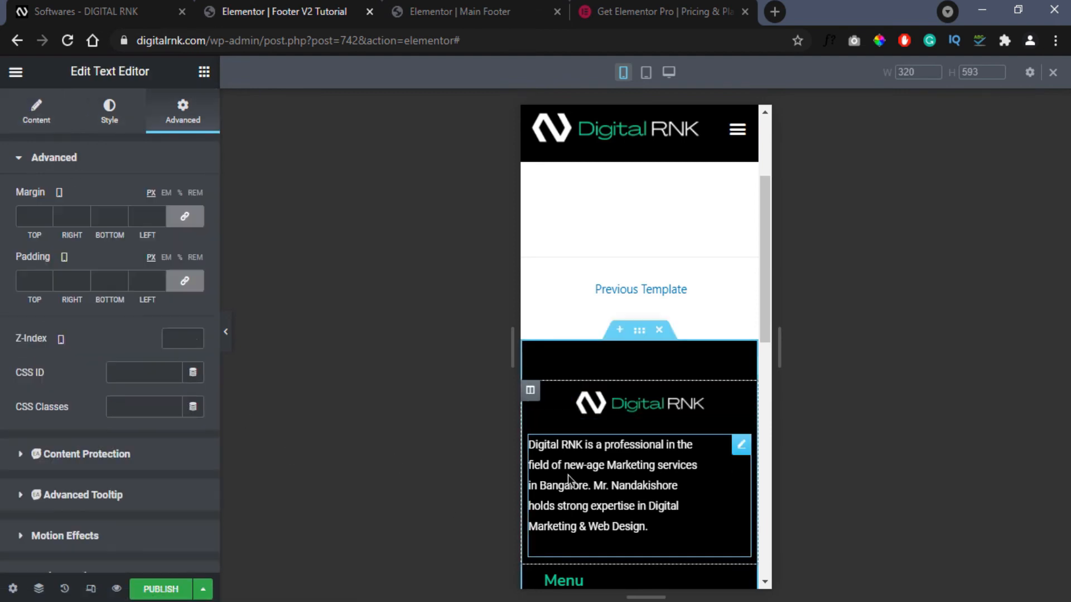
{"action": "left_click", "coordinate": [109, 112]}
{"action": "left_click", "coordinate": [151, 197]}
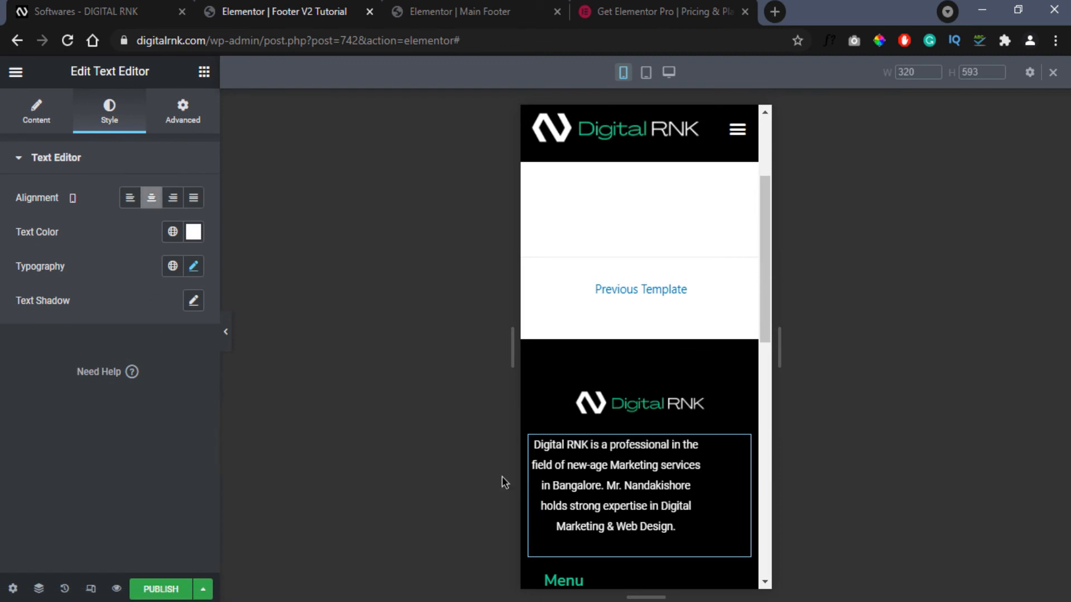
- Unlink the description text's mobile padding values and set its right and left padding to 20 px
{"action": "left_click", "coordinate": [183, 112]}
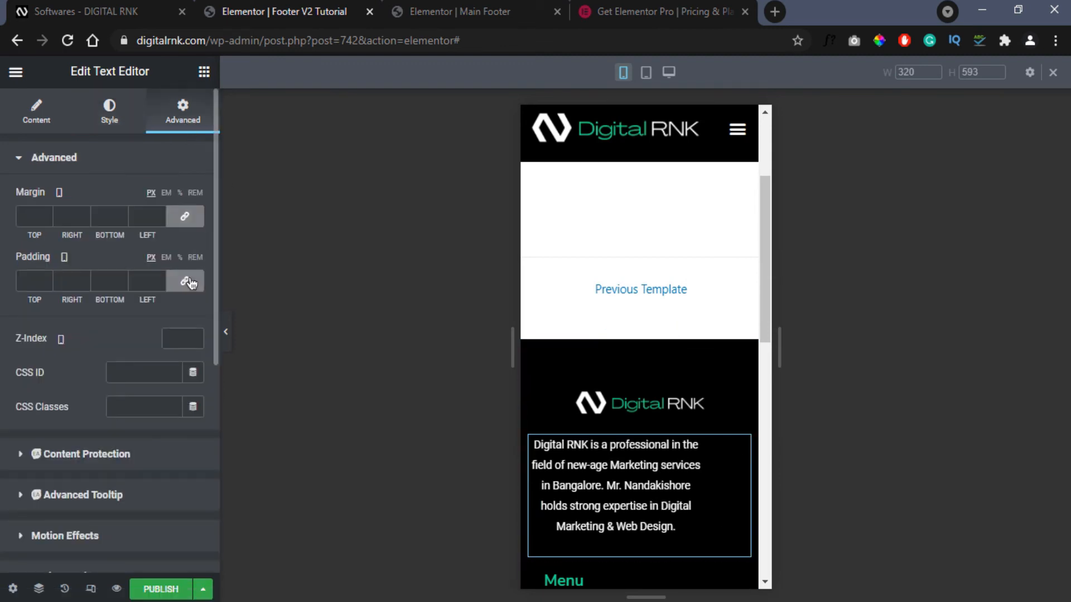
{"action": "left_click", "coordinate": [184, 280]}
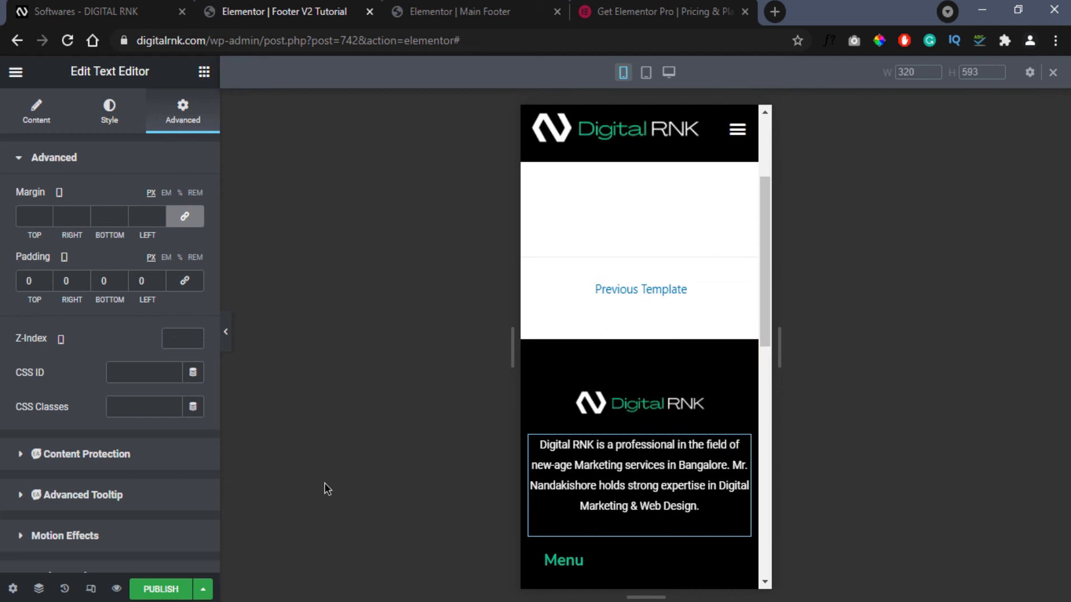
{"action": "type", "text": "2"}
{"action": "key", "text": "Tab"}
{"action": "key", "text": "Tab"}
{"action": "type", "text": "20"}
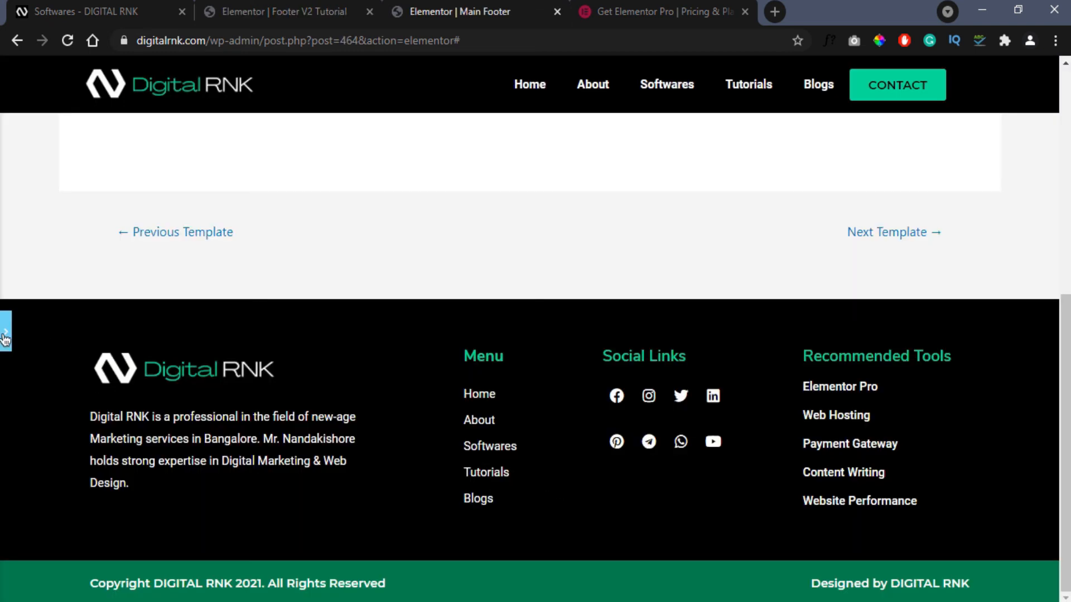
- Examine the mobile layout of the existing Main Footer in its own editor tab
{"action": "left_click", "coordinate": [5, 335]}
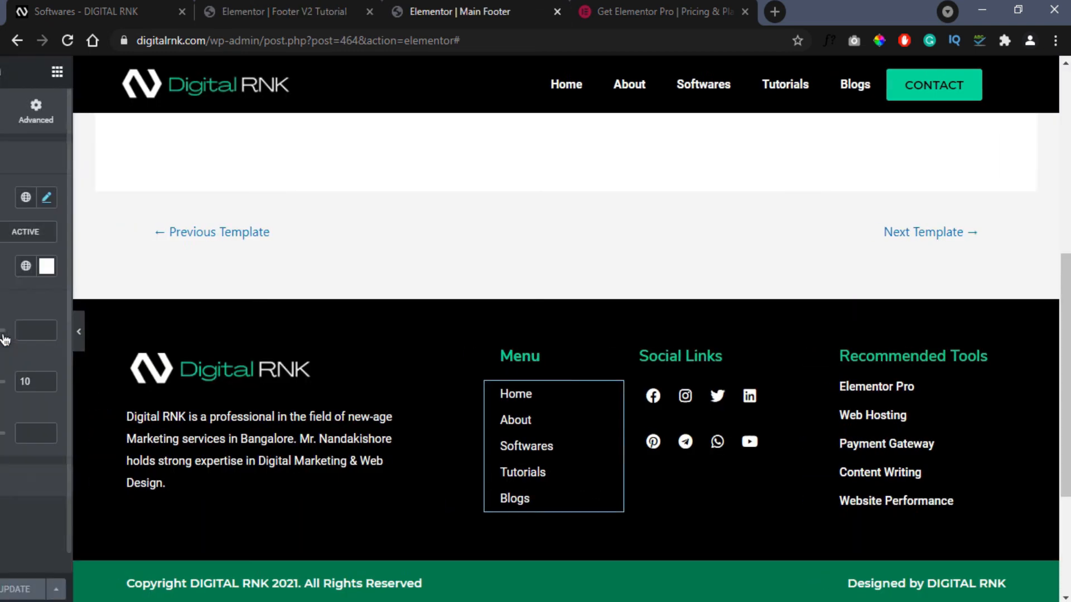
{"action": "left_click", "coordinate": [91, 589]}
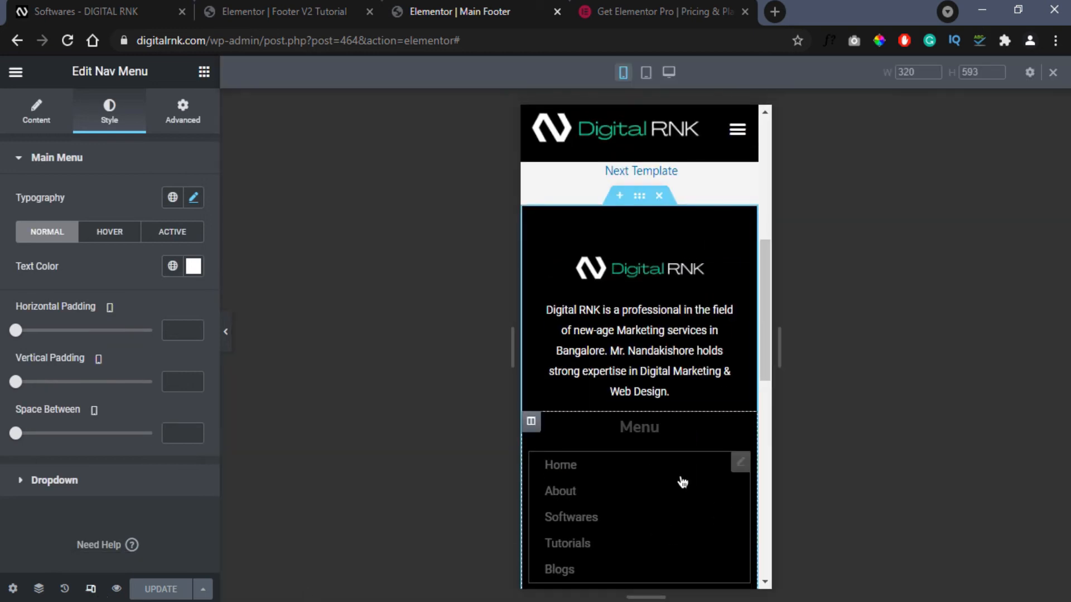
{"action": "scroll", "coordinate": [661, 441], "scroll_direction": "down", "scroll_amount": 3}
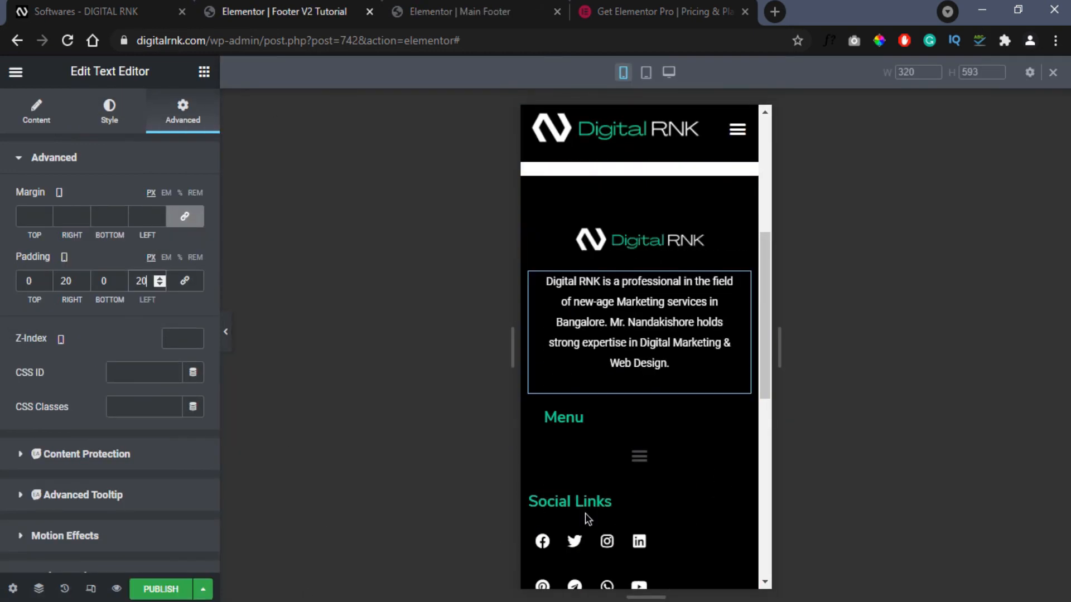
- Hide the Menu column of the Footer V2 template on mobile and tablet
{"action": "left_click", "coordinate": [530, 411]}
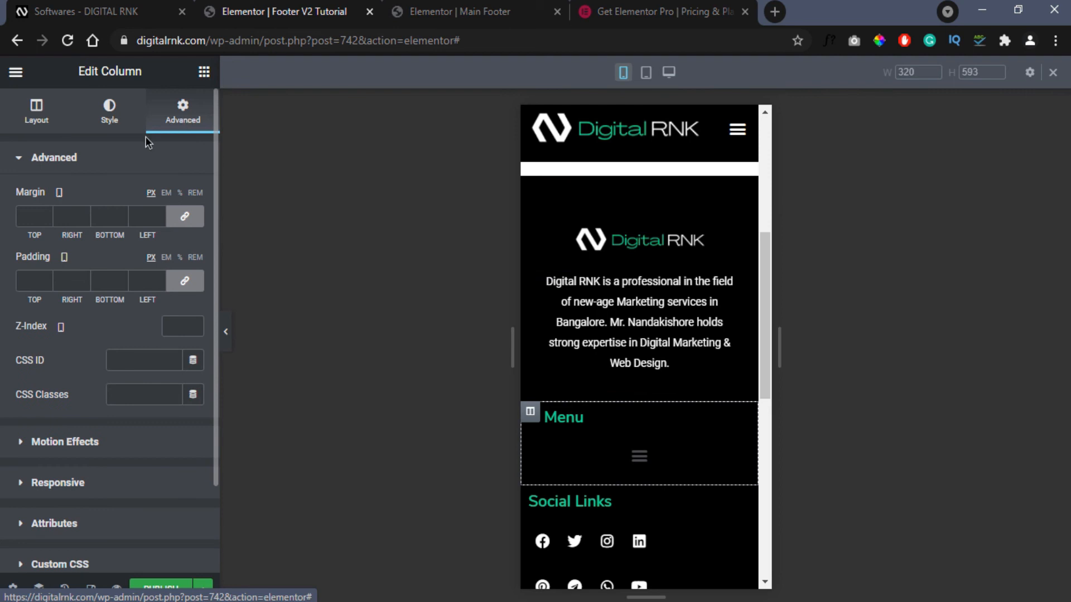
{"action": "left_click", "coordinate": [57, 482]}
{"action": "left_click", "coordinate": [175, 384]}
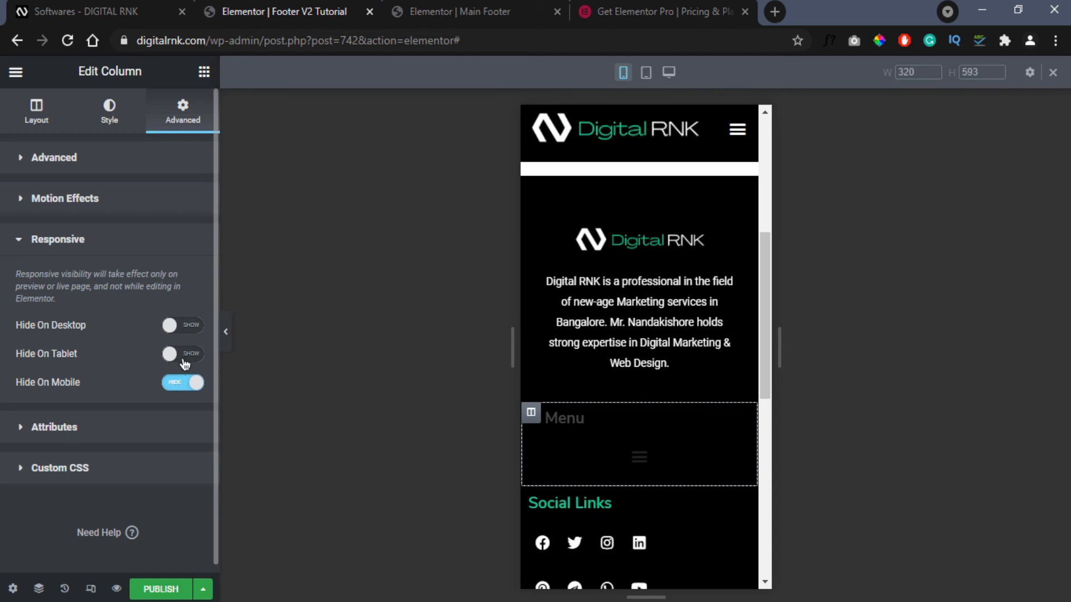
{"action": "left_click", "coordinate": [184, 364]}
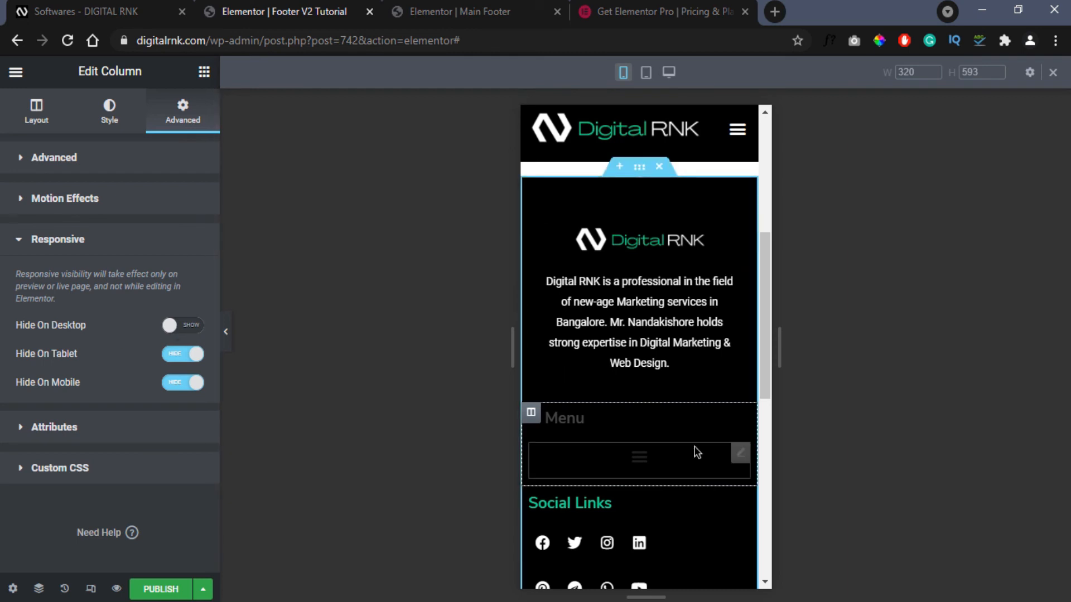
- Center the Social Links and Recommended Tools content and both green bottom section headings for mobile
{"action": "scroll", "coordinate": [696, 446], "scroll_direction": "down", "scroll_amount": 3}
{"action": "left_click", "coordinate": [591, 340]}
{"action": "left_click", "coordinate": [151, 427]}
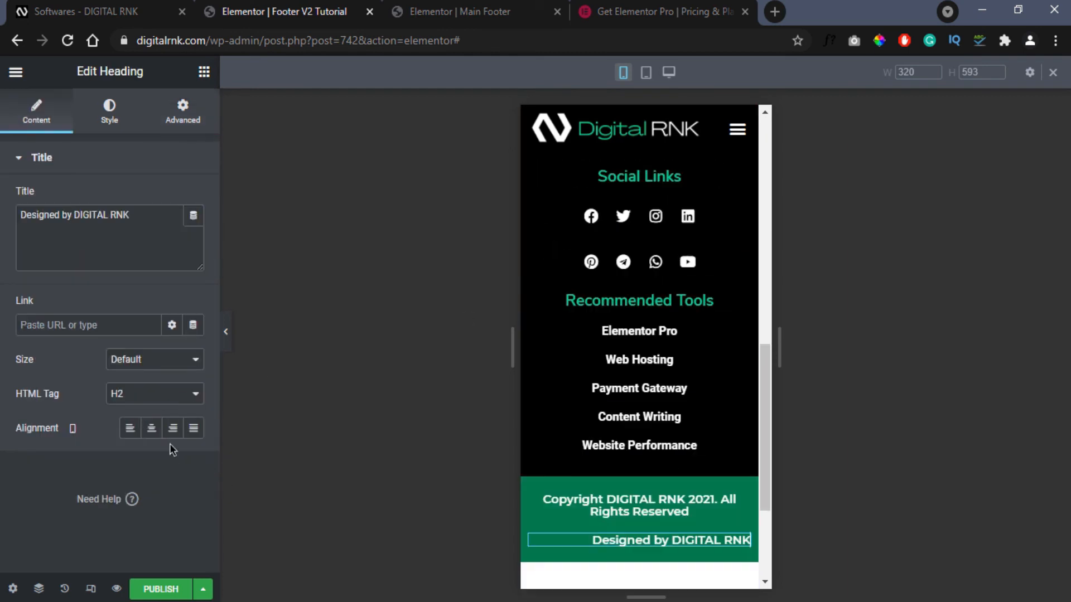
{"action": "left_click", "coordinate": [161, 438]}
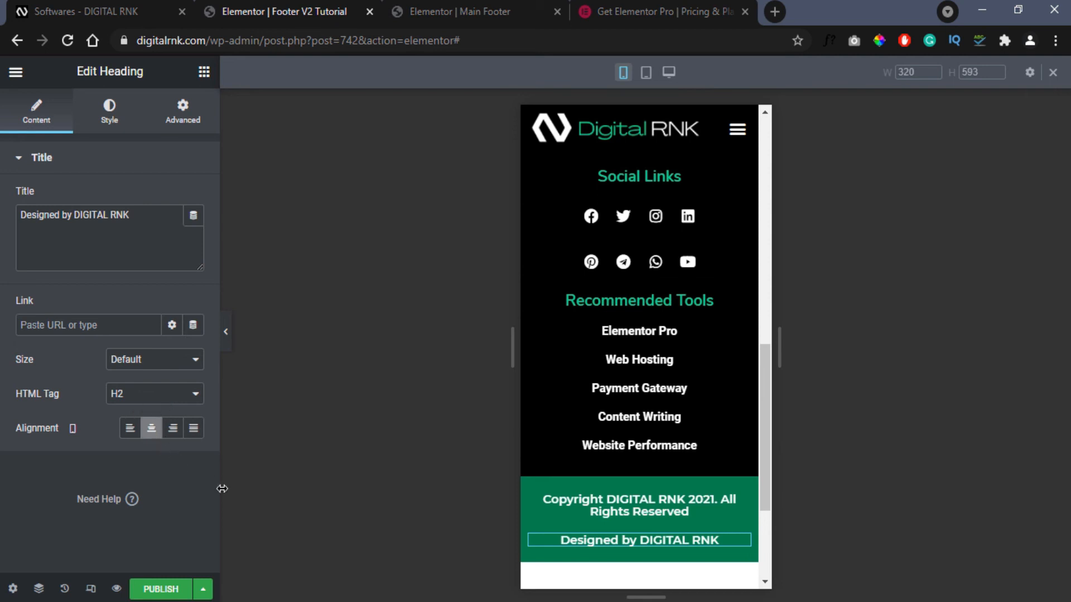
- Review the mobile footer from the logo to the copyright bar and return to the desktop preview
{"action": "scroll", "coordinate": [712, 497], "scroll_direction": "up", "scroll_amount": 3}
{"action": "scroll", "coordinate": [736, 478], "scroll_direction": "up", "scroll_amount": 3}
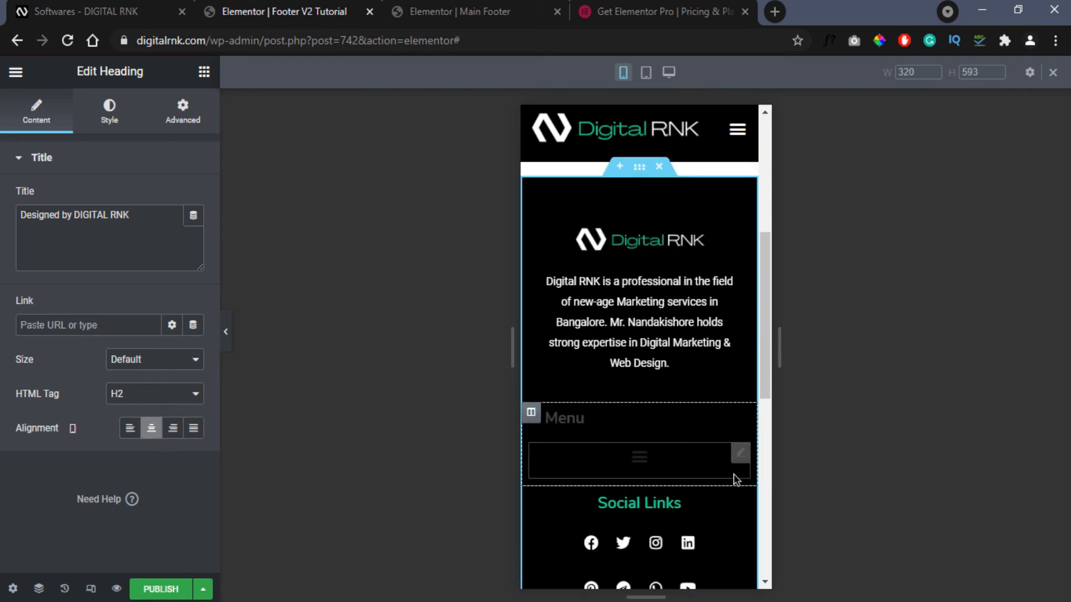
{"action": "scroll", "coordinate": [736, 478], "scroll_direction": "down", "scroll_amount": 6}
{"action": "left_click", "coordinate": [92, 590]}
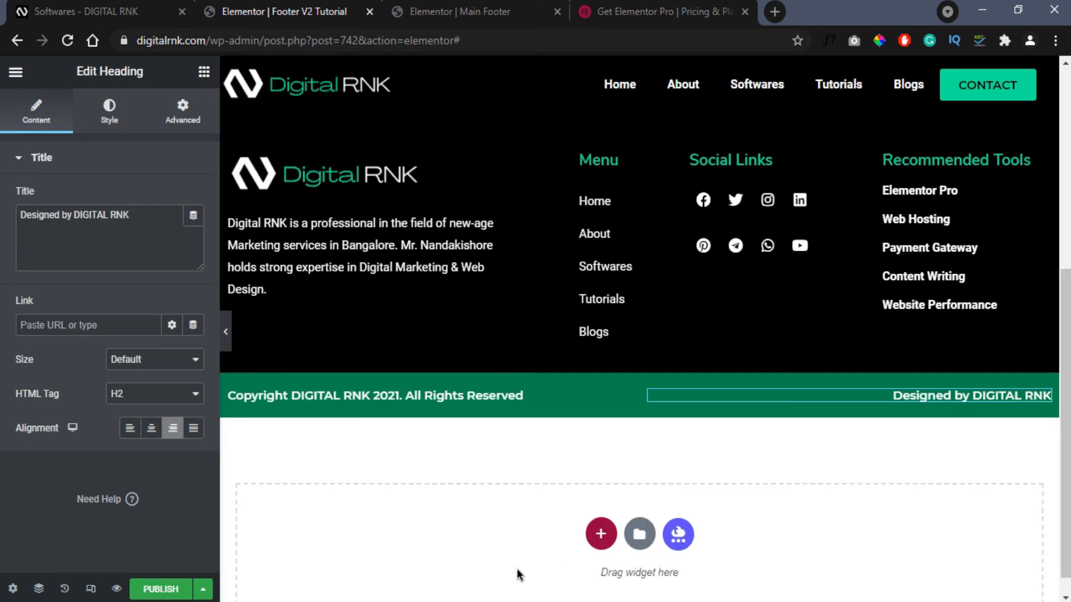
- Try a publish display condition that includes Singular, All Singular, and dismiss the publish settings without saving
{"action": "left_click", "coordinate": [161, 589]}
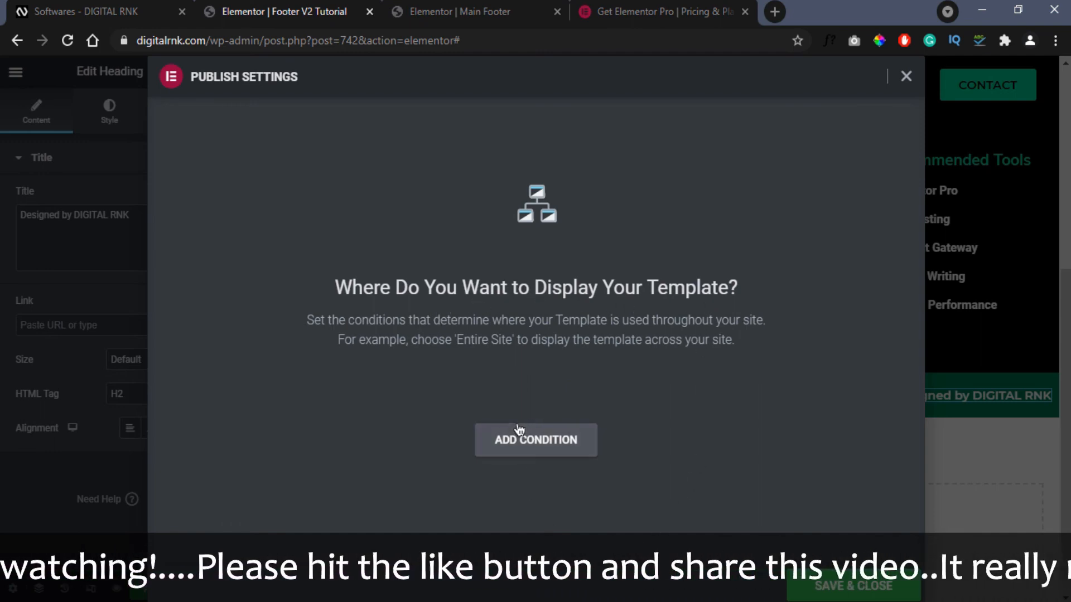
{"action": "left_click", "coordinate": [503, 438]}
{"action": "left_click", "coordinate": [609, 411]}
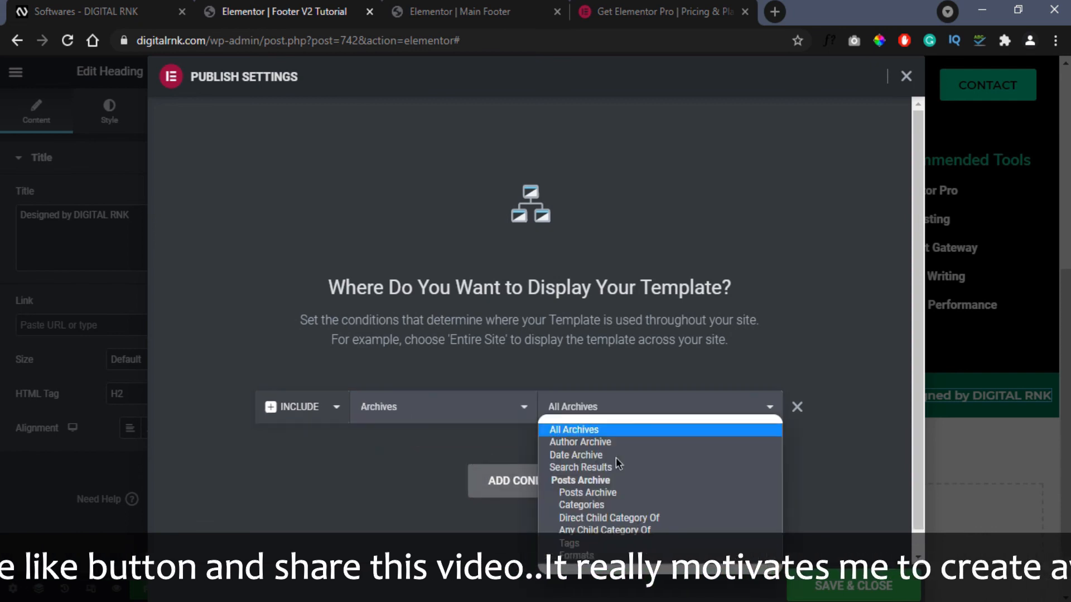
{"action": "left_click", "coordinate": [470, 512]}
{"action": "left_click", "coordinate": [452, 428]}
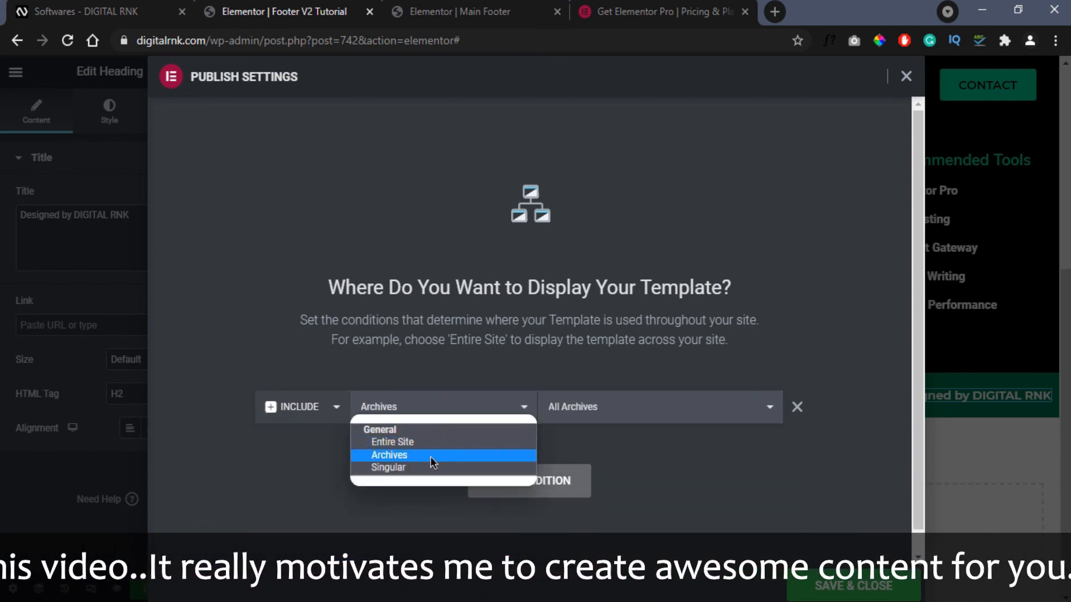
{"action": "left_click", "coordinate": [428, 464]}
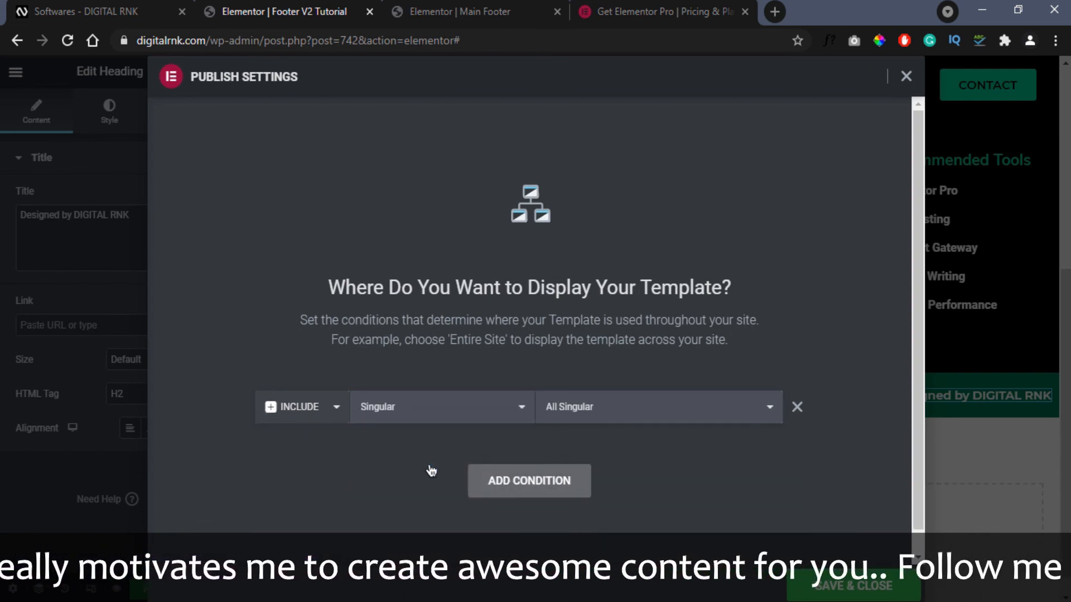
{"action": "left_click", "coordinate": [595, 411]}
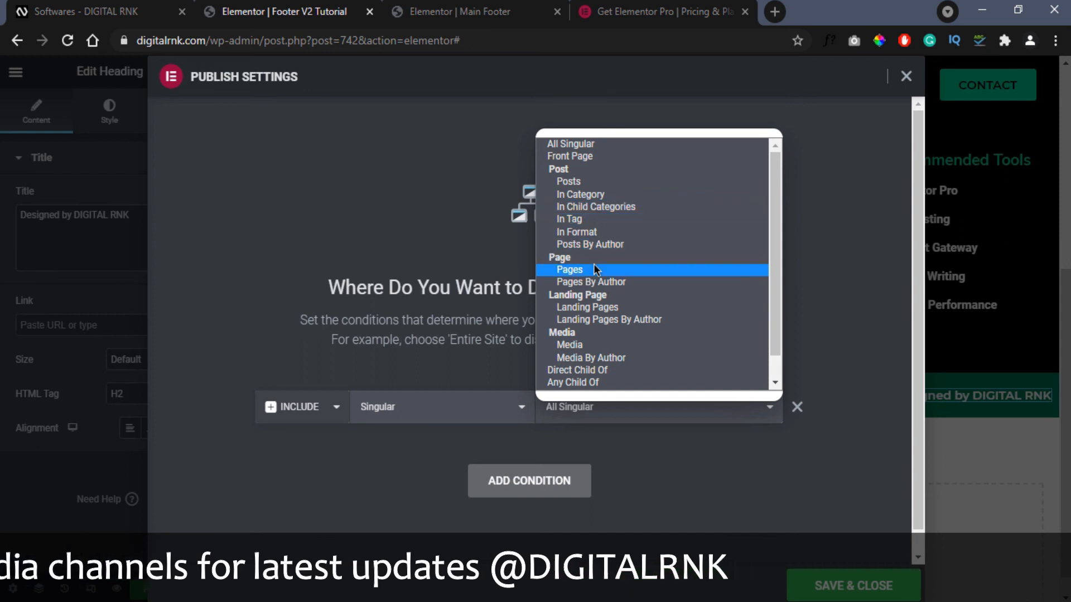
{"action": "left_click", "coordinate": [638, 476]}
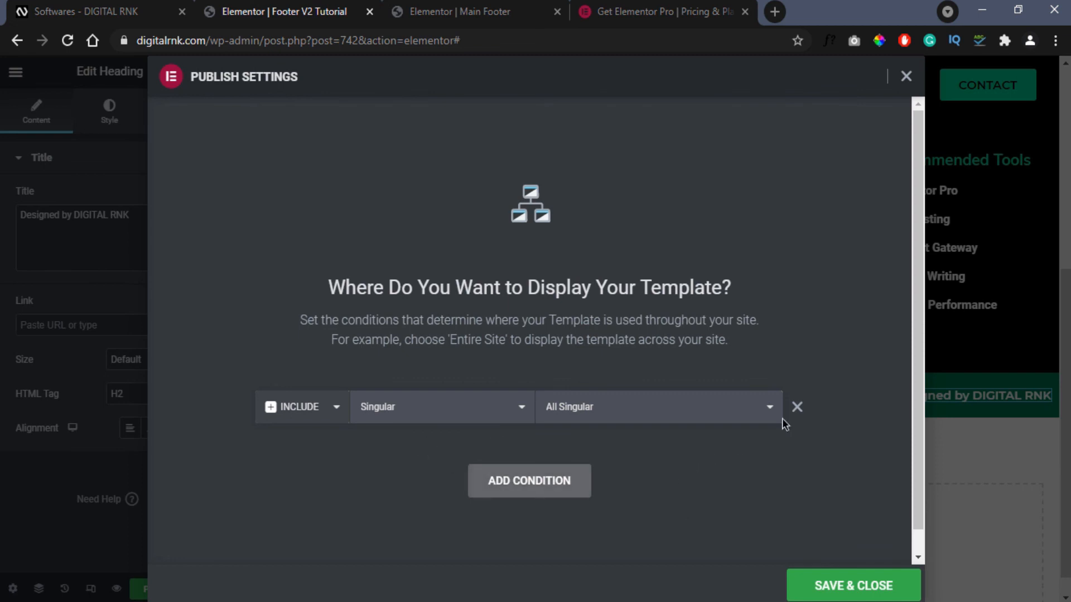
{"action": "left_click", "coordinate": [907, 77]}
- Close the Main Footer and Footer V2 Tutorial editor tabs and switch to the live Softwares page
{"action": "left_click", "coordinate": [558, 12]}
{"action": "left_click", "coordinate": [368, 12]}
{"action": "left_click", "coordinate": [604, 127]}
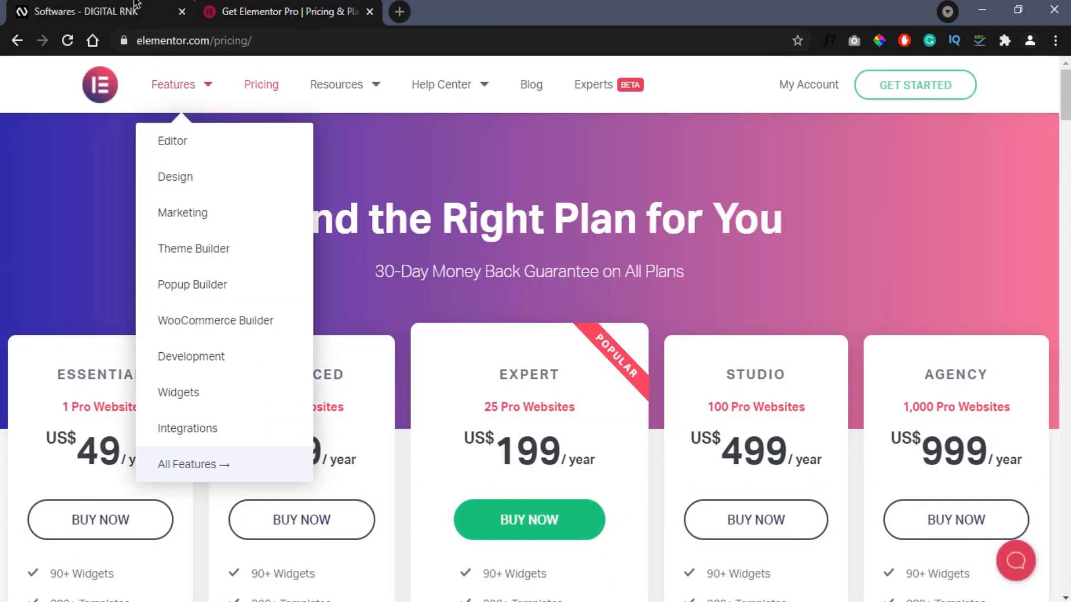
{"action": "left_click", "coordinate": [135, 3]}
- Look over the live Softwares page from its footer back up to the page header
{"action": "scroll", "coordinate": [617, 421], "scroll_direction": "down", "scroll_amount": 1}
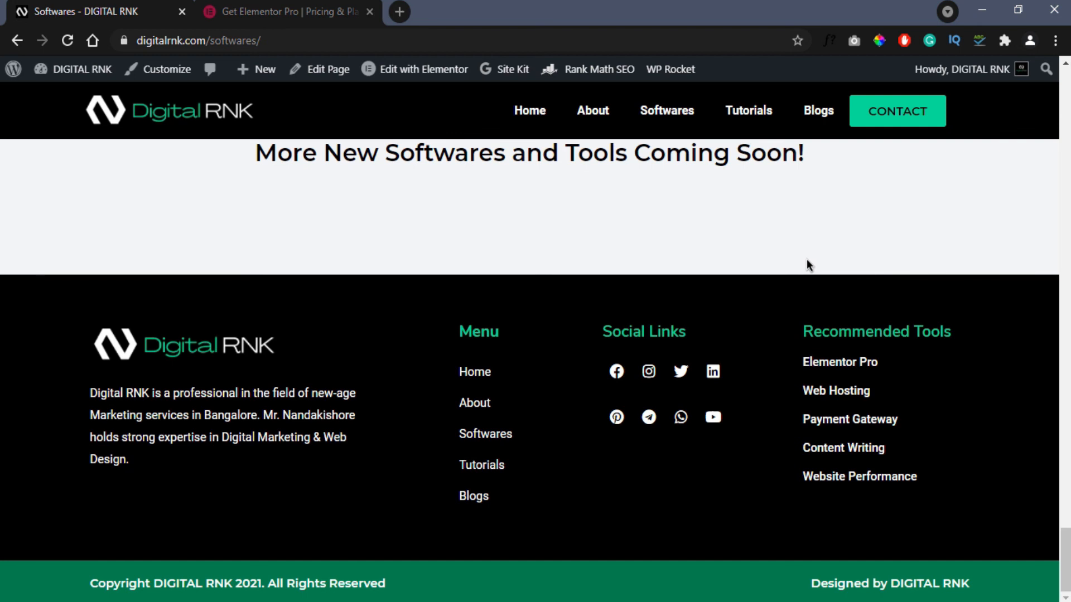
{"action": "scroll", "coordinate": [779, 268], "scroll_direction": "up", "scroll_amount": 3}
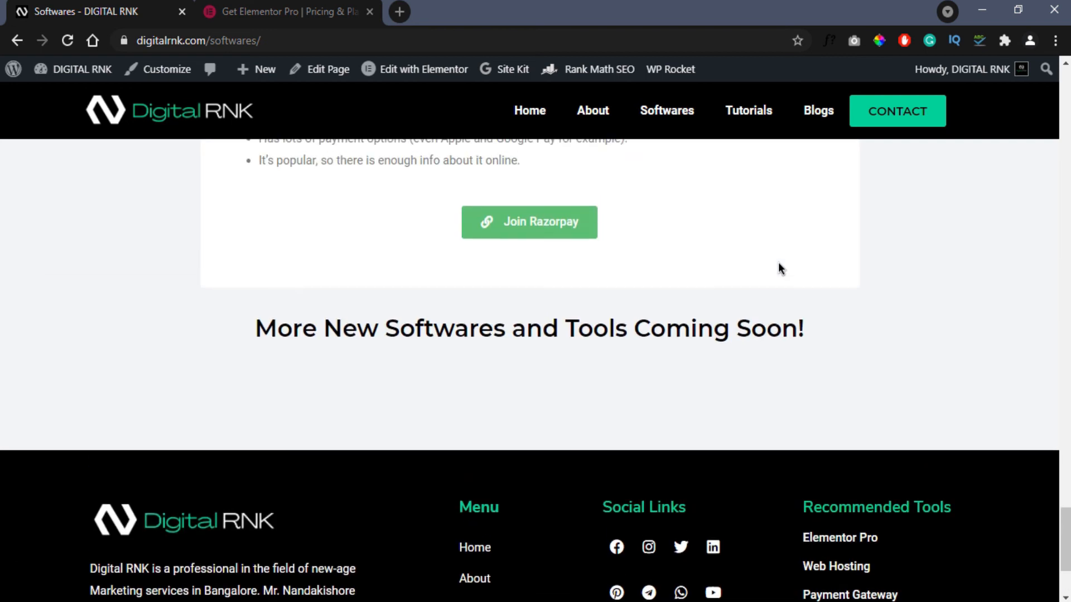
{"action": "scroll", "coordinate": [779, 268], "scroll_direction": "up", "scroll_amount": 20}
{"action": "scroll", "coordinate": [780, 268], "scroll_direction": "up", "scroll_amount": 10}
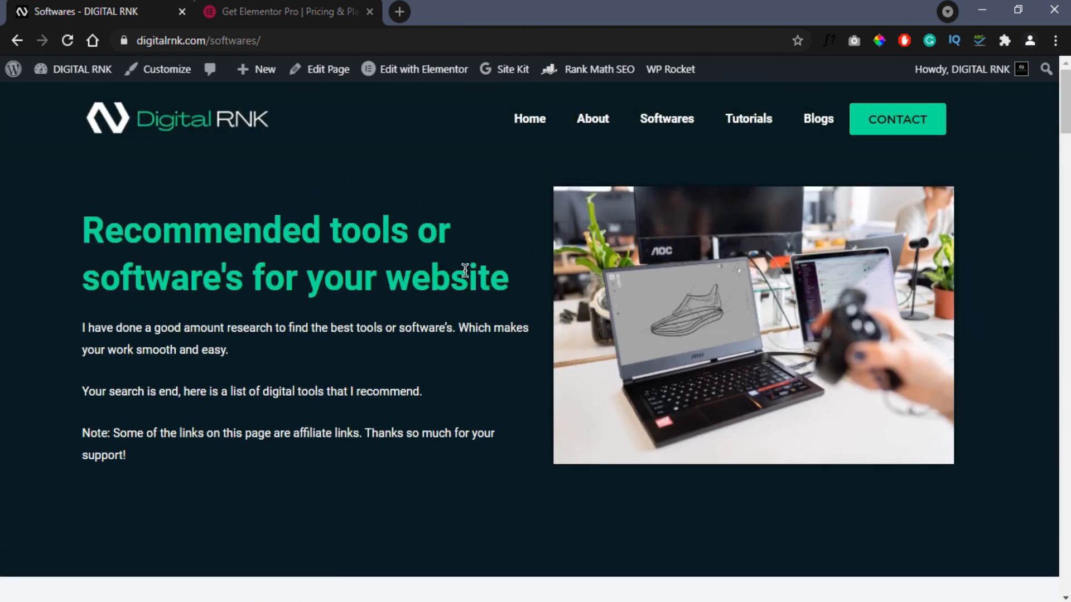